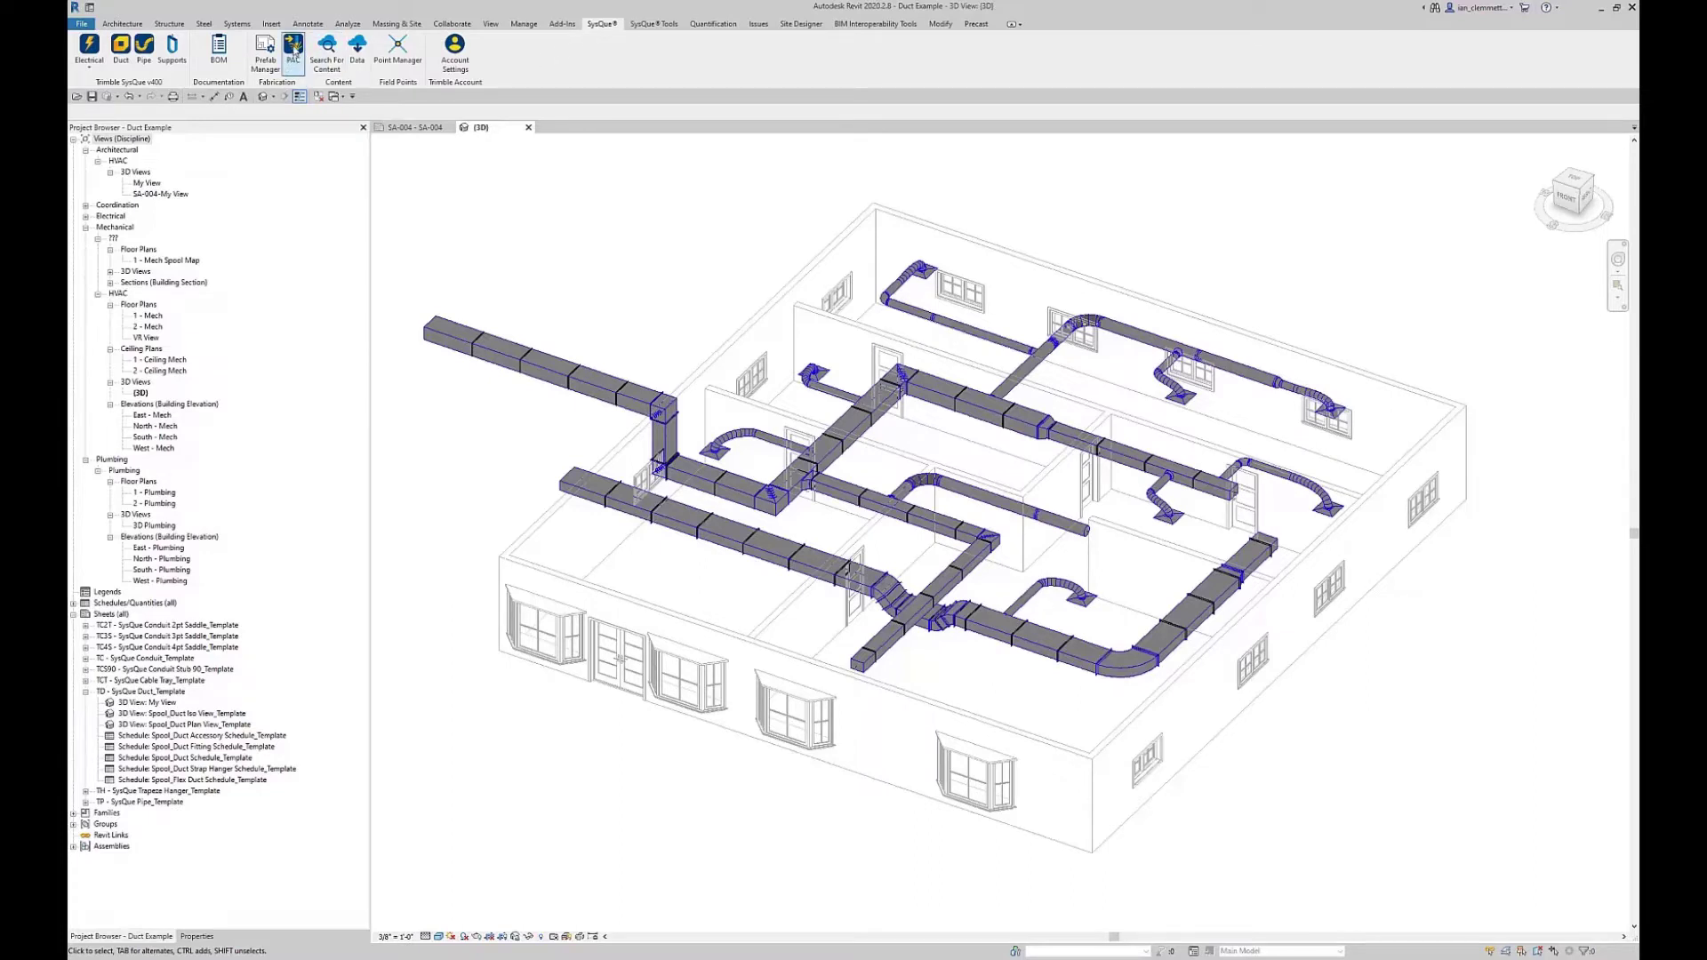
# Launch SysQue PAC from the Fabrication panel of the SysQue tab
pyautogui.click(295, 55)
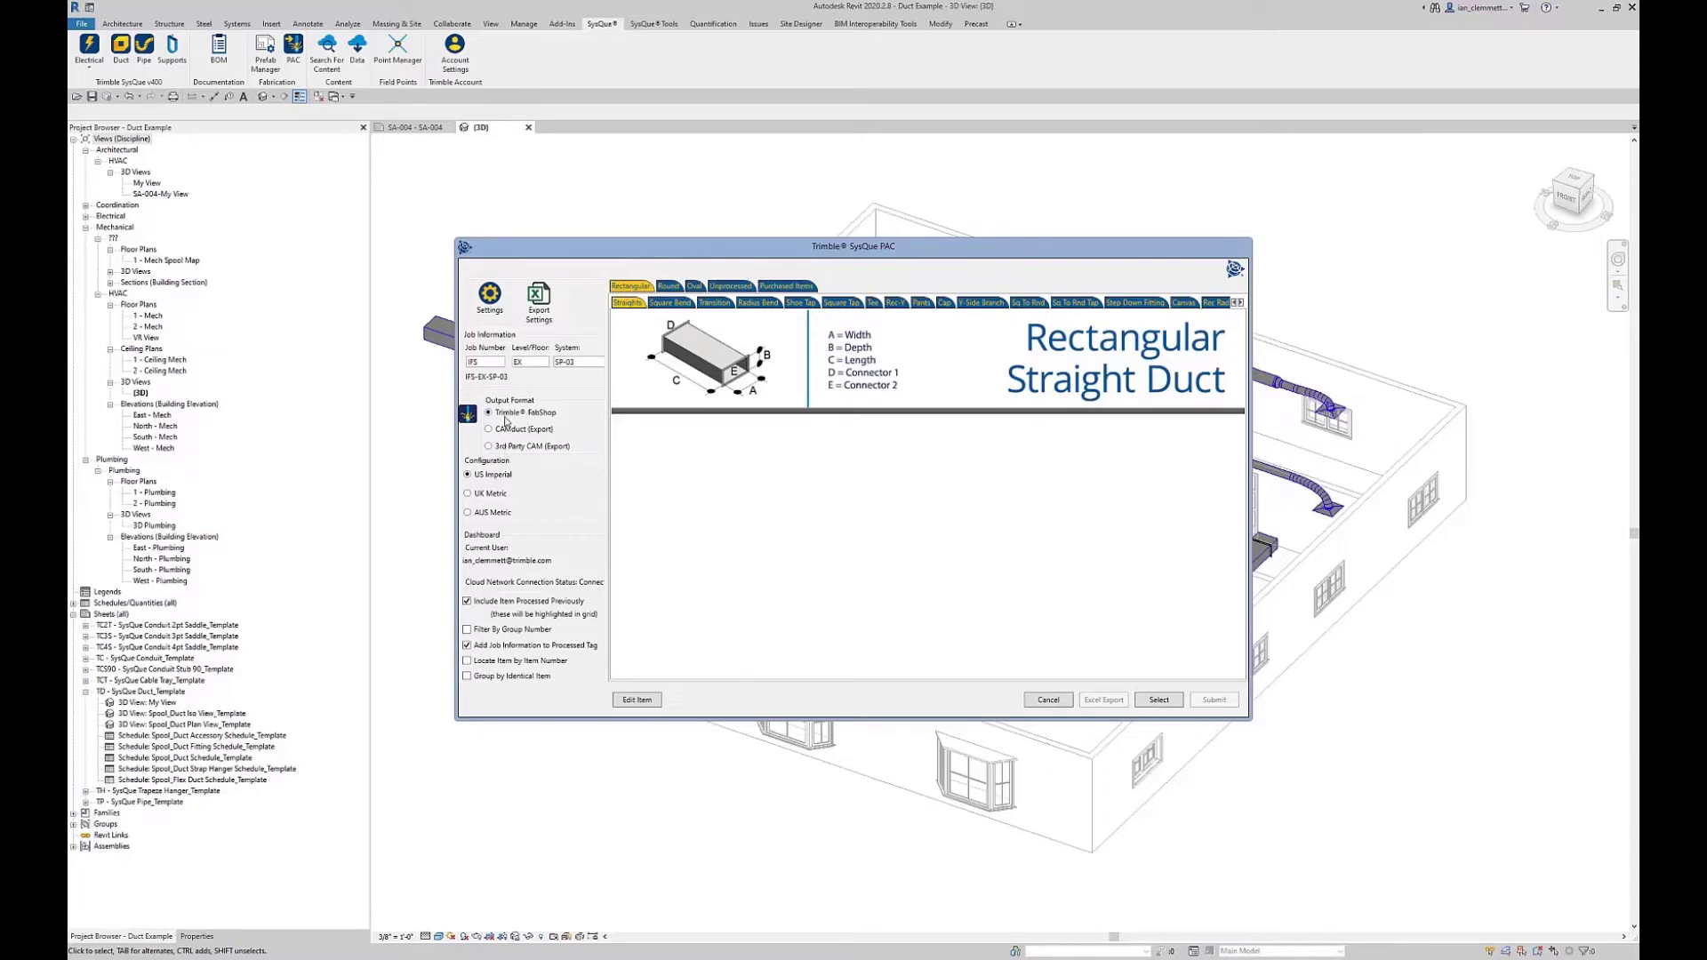
# Open the PAC Settings and browse the specification mapping rows
pyautogui.click(492, 297)
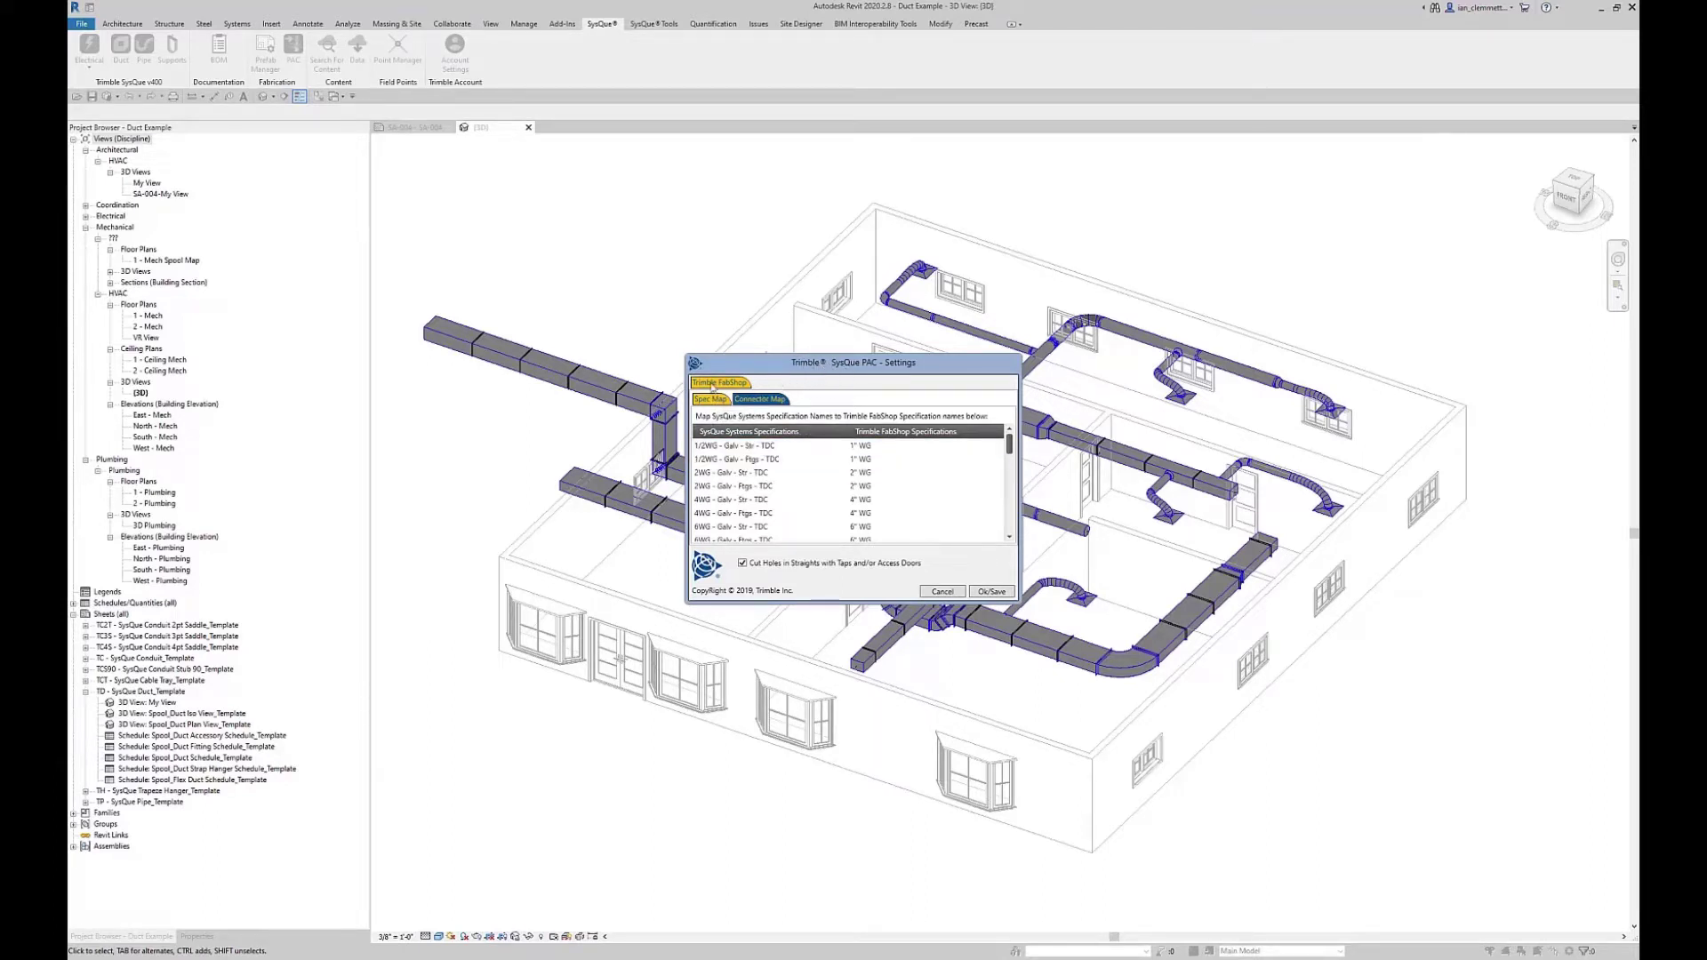
pyautogui.click(708, 448)
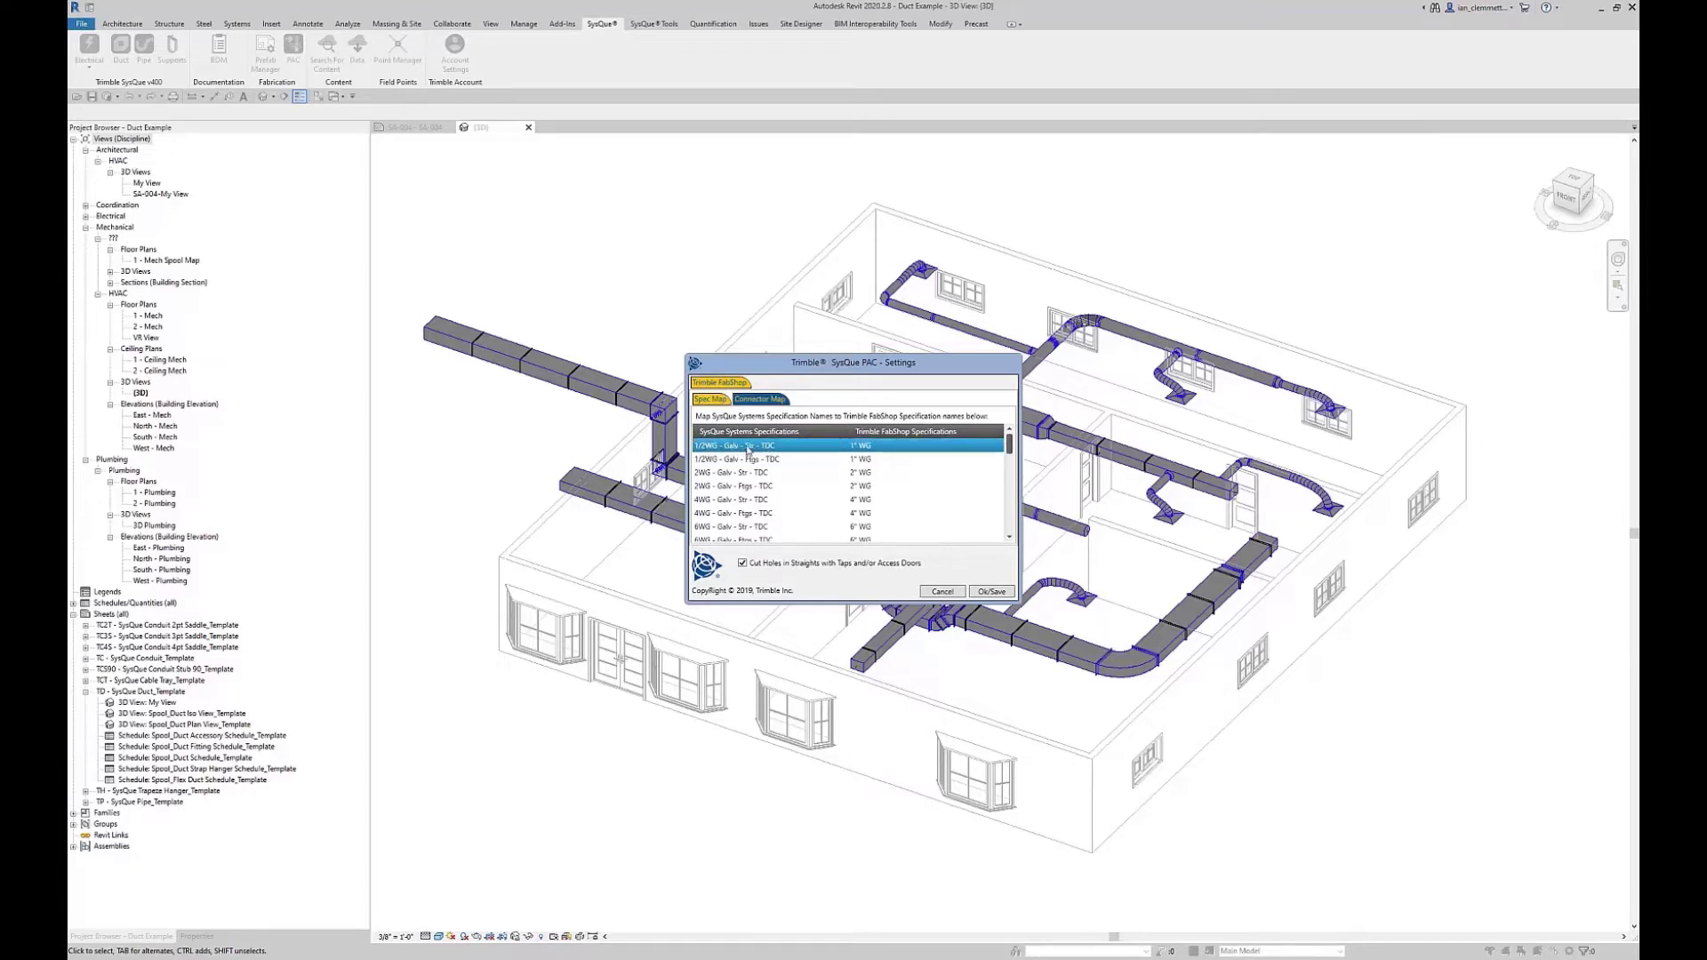
pyautogui.click(805, 500)
pyautogui.click(845, 472)
pyautogui.click(886, 448)
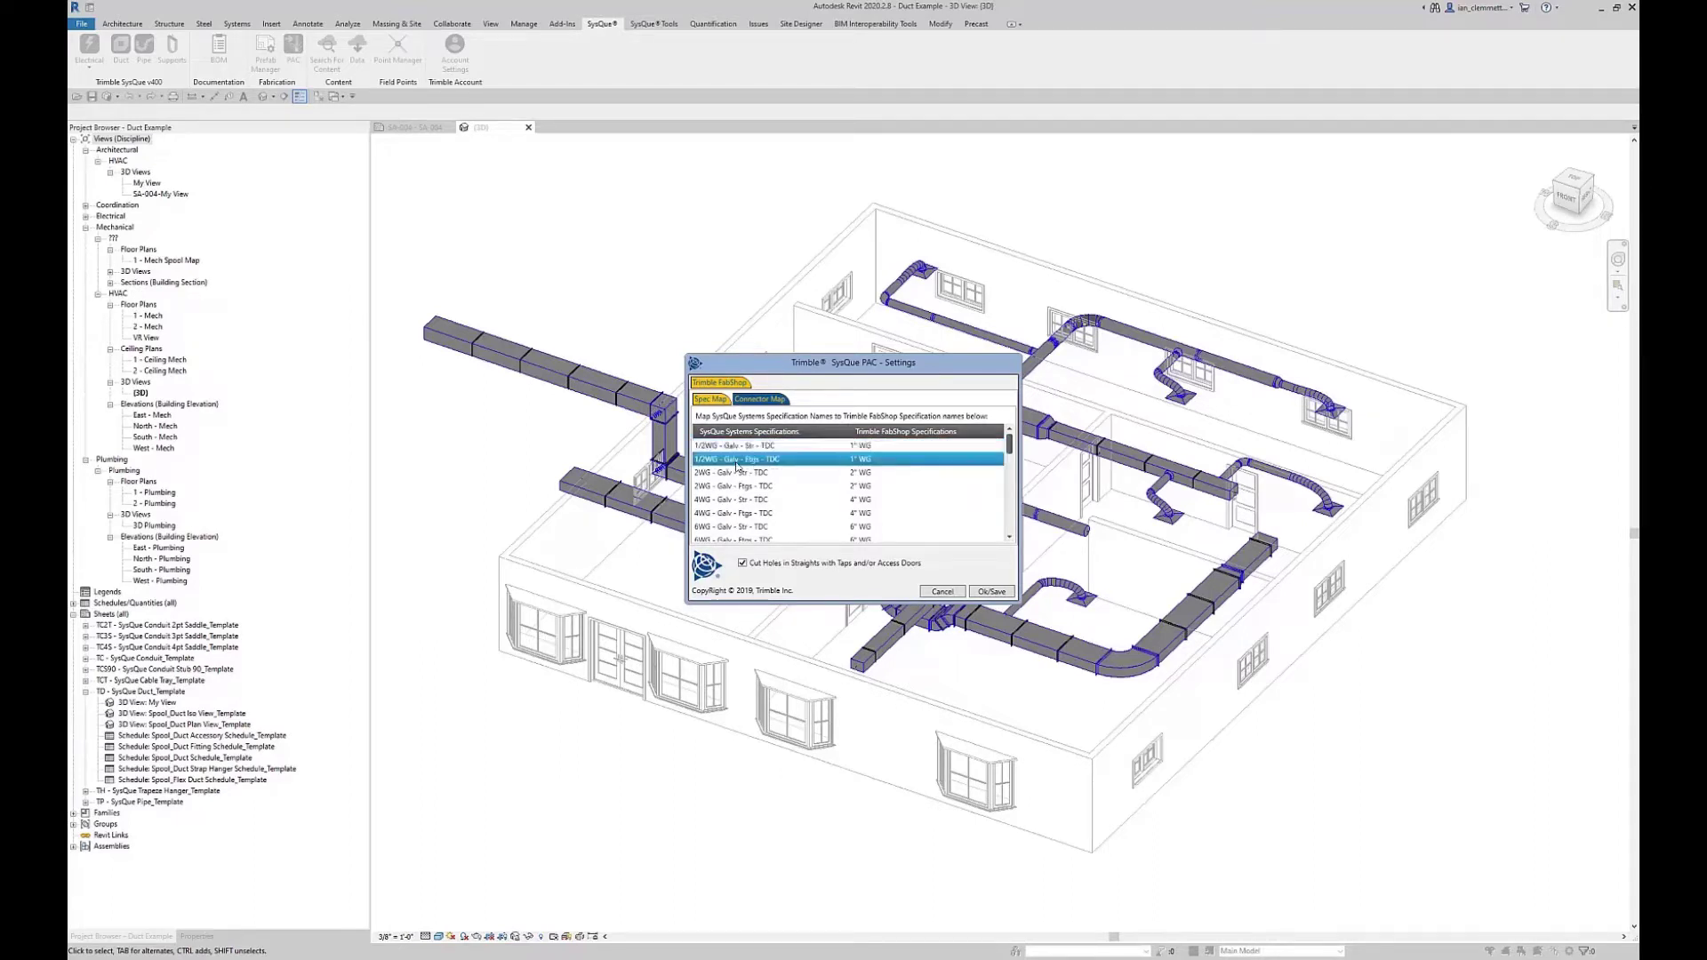
# Inspect the 4WG - Galv - Str and Ftgs - TDC mappings, then view the Connector Map
pyautogui.click(905, 496)
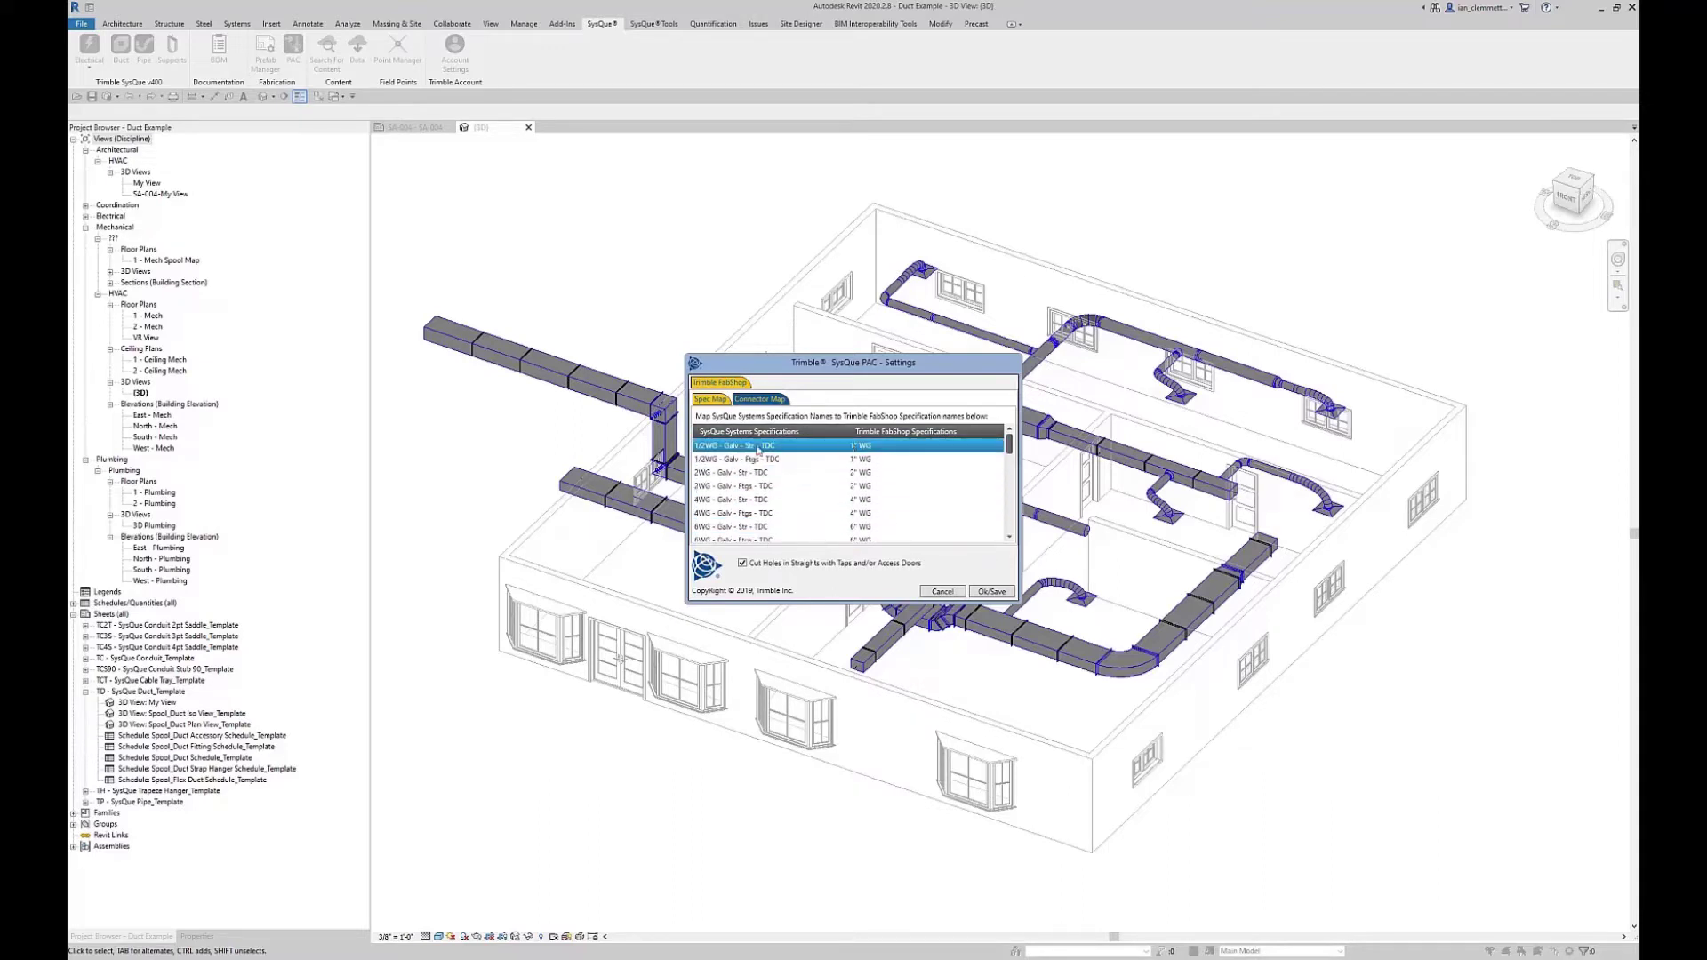
pyautogui.click(784, 511)
pyautogui.click(784, 500)
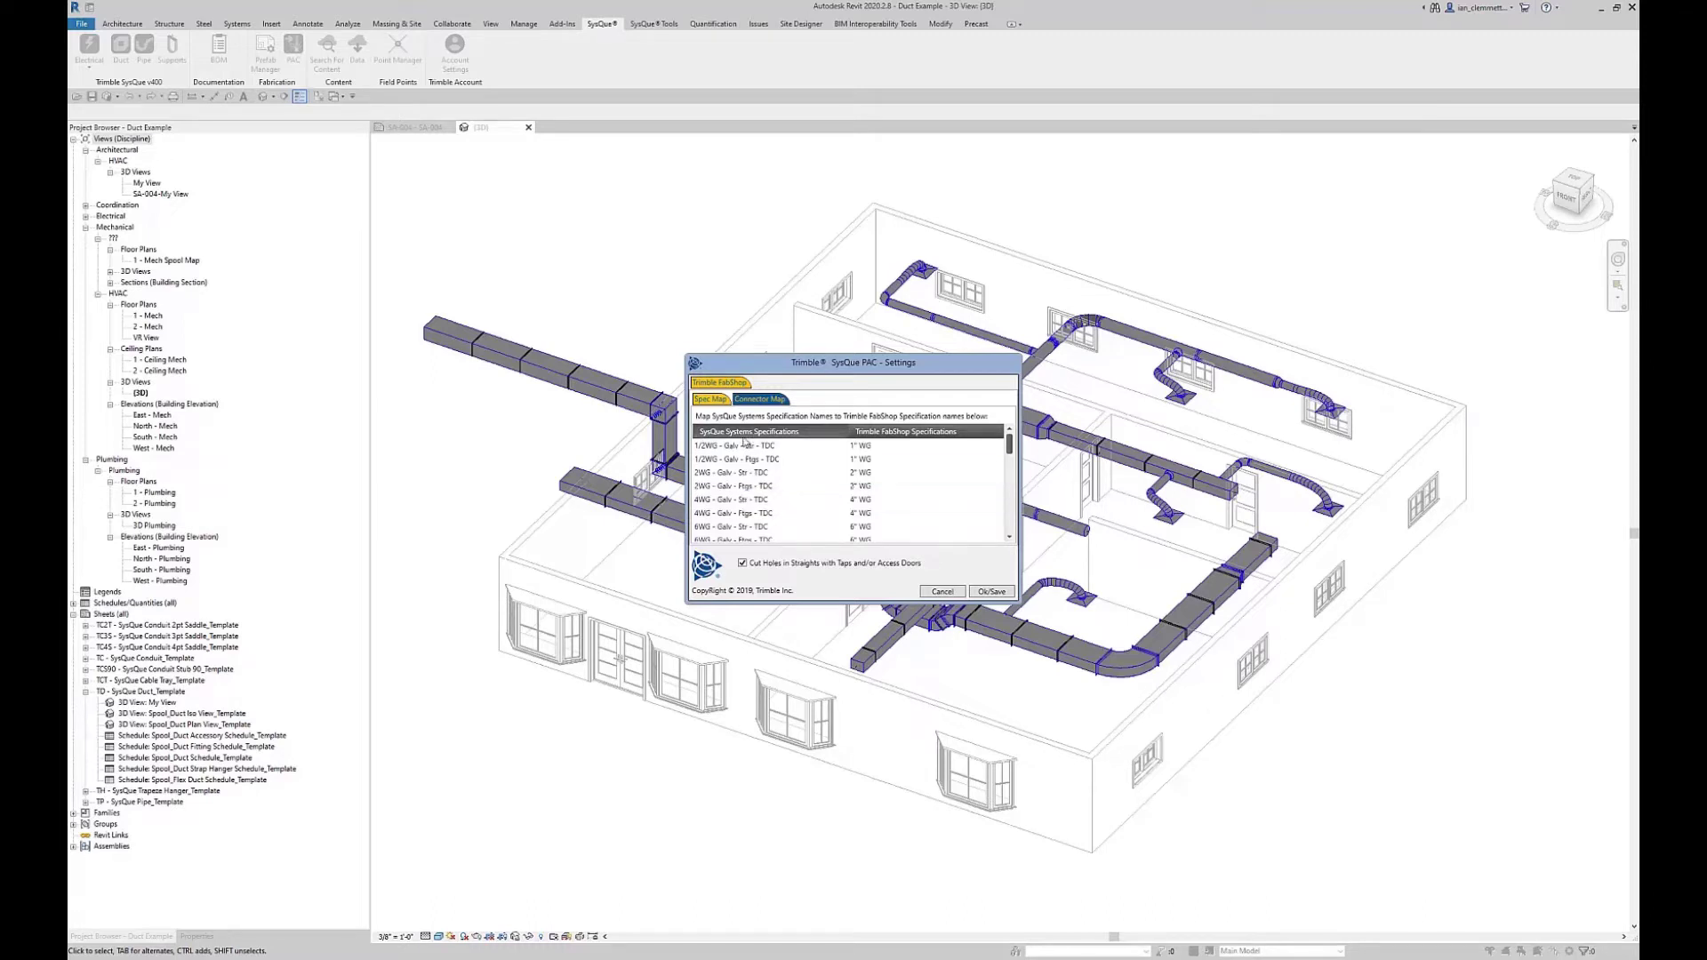
pyautogui.click(707, 446)
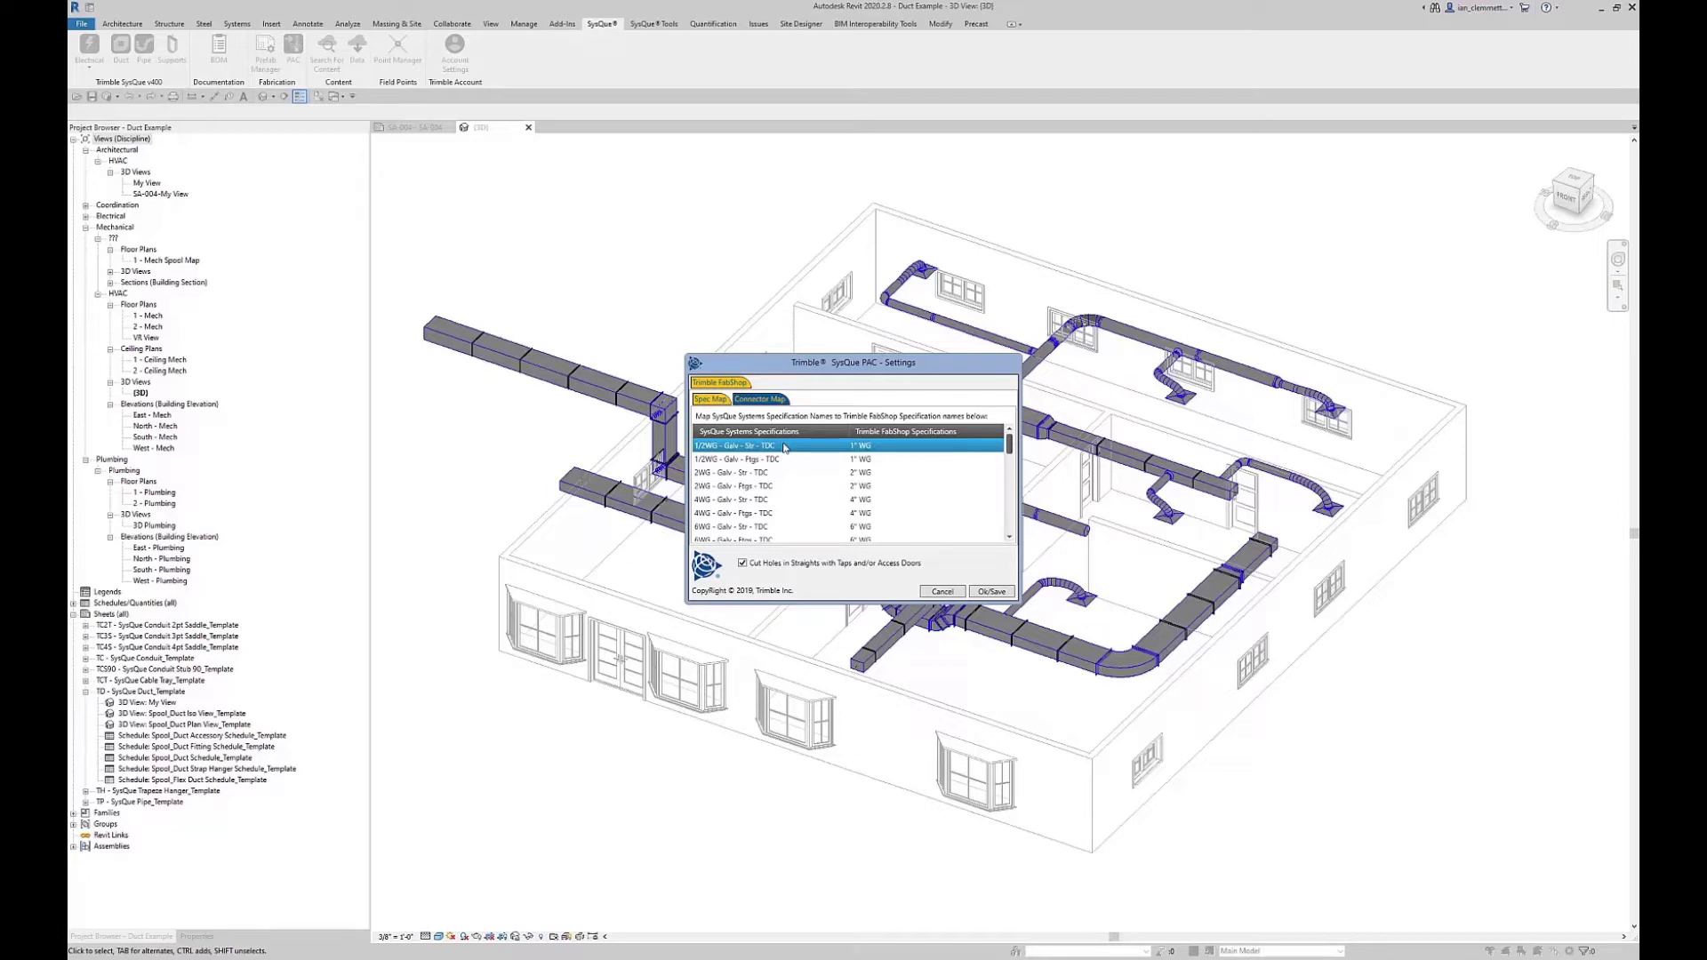
pyautogui.click(761, 399)
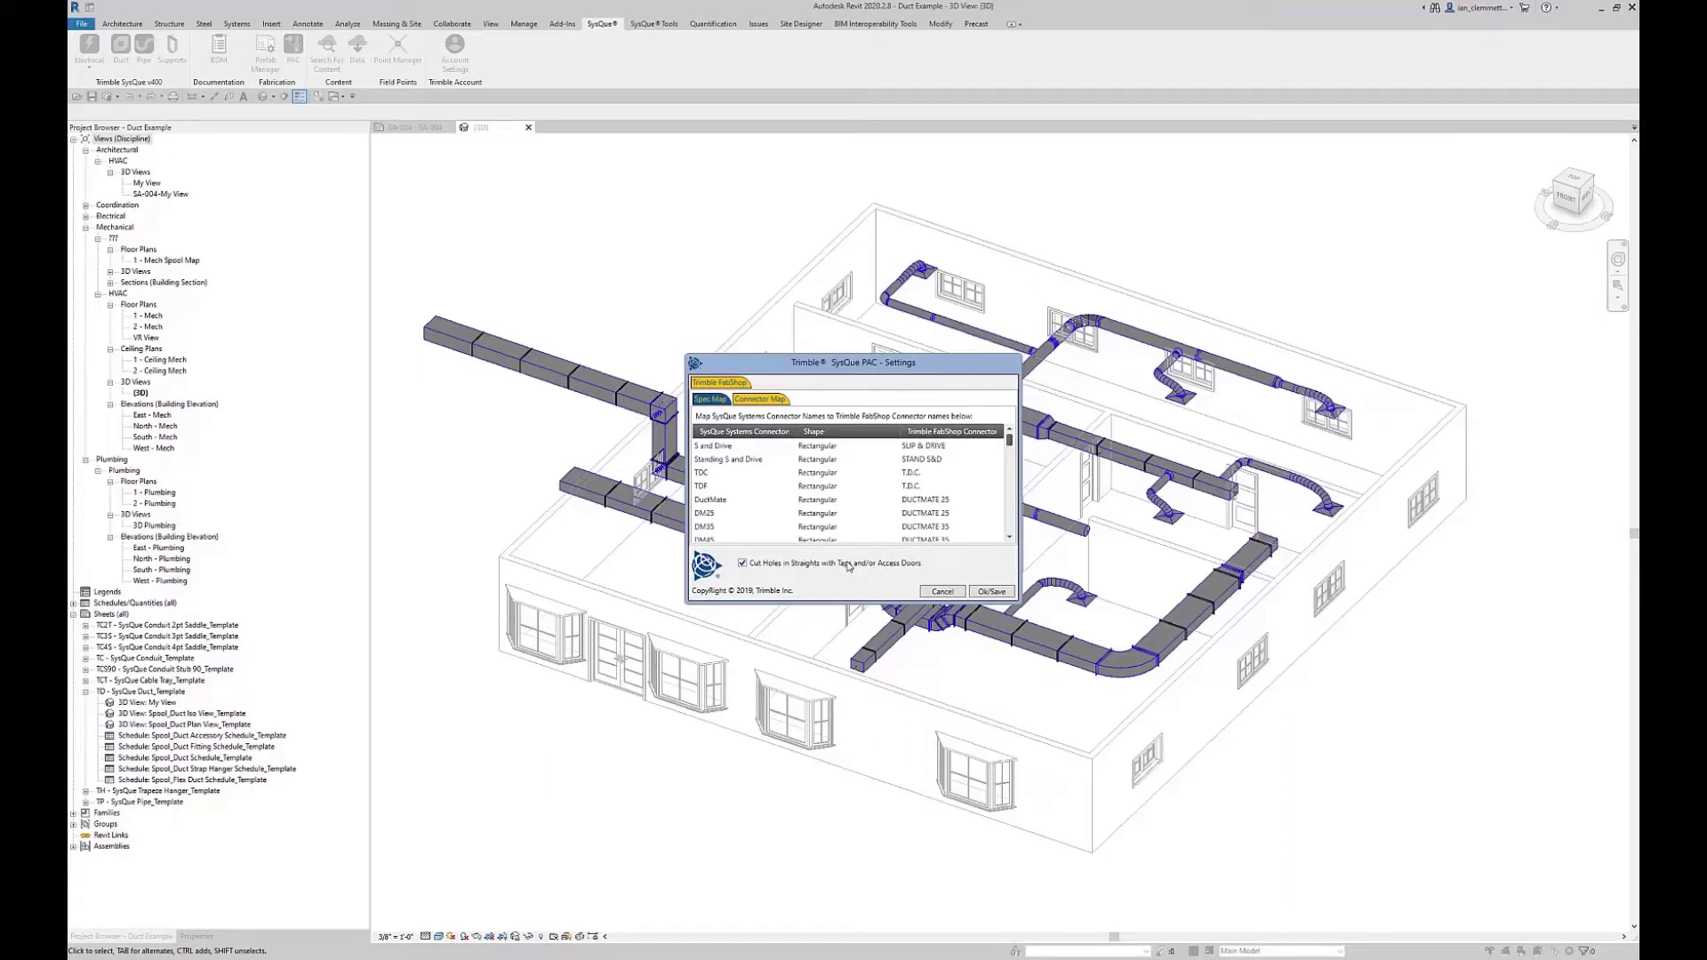
pyautogui.click(723, 447)
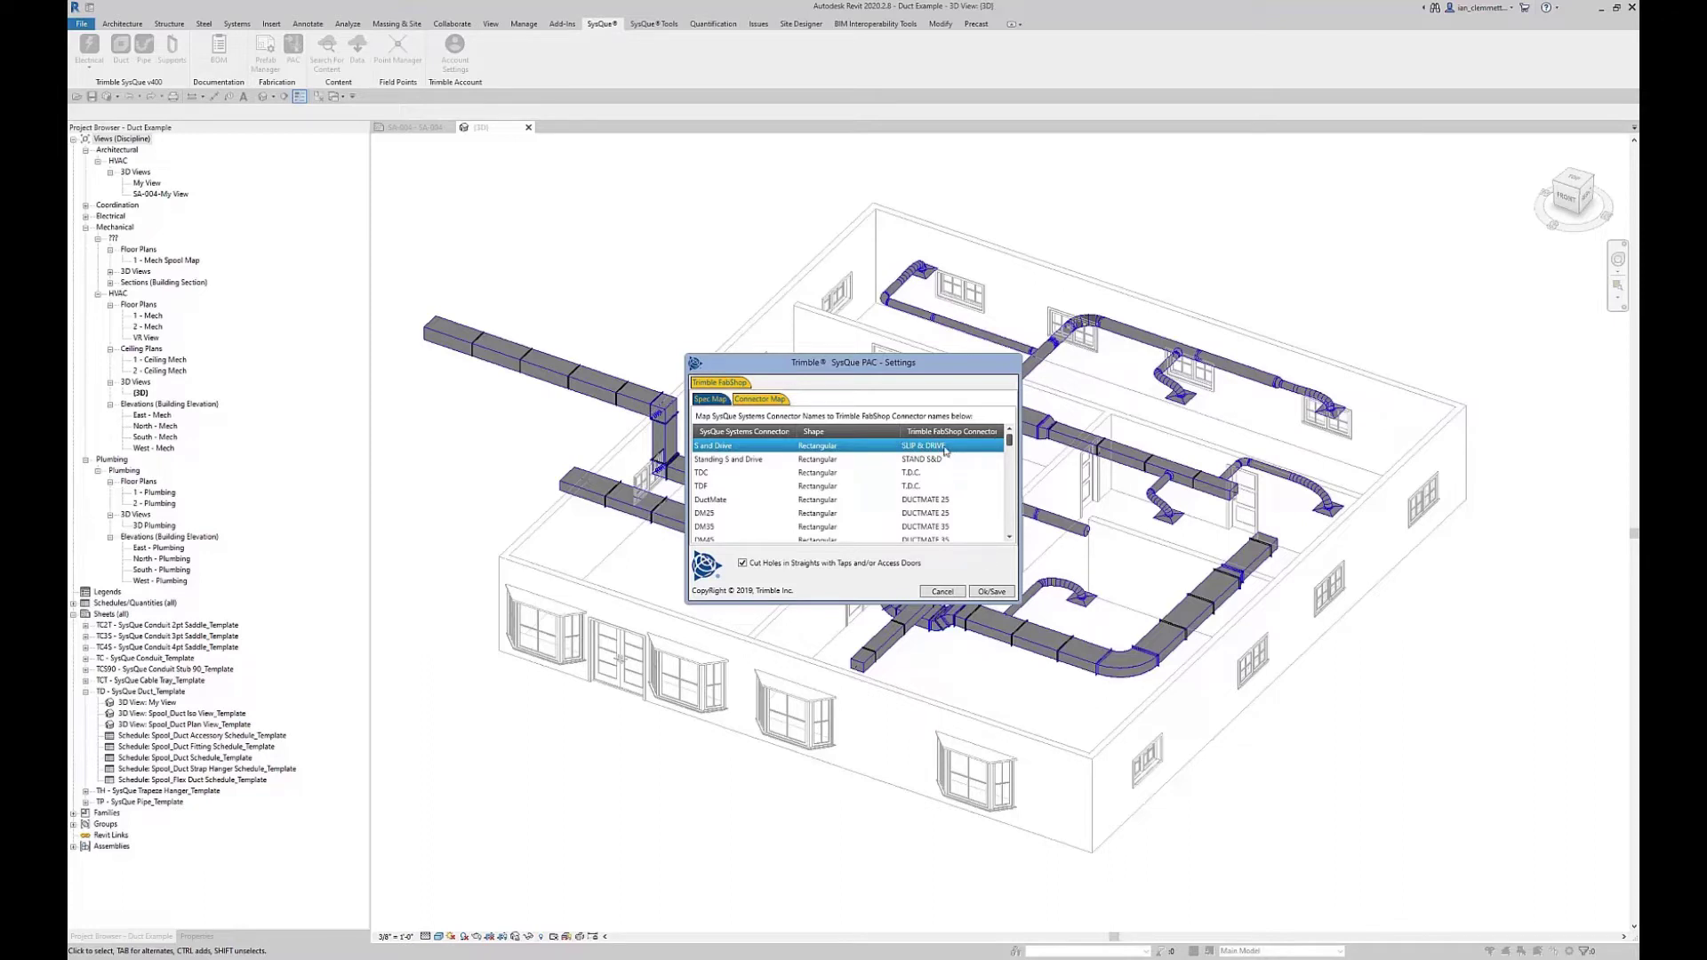
pyautogui.press('Down')
pyautogui.press('Down')
pyautogui.press('Down')
pyautogui.press('Down')
pyautogui.press('Down')
pyautogui.press('Up')
pyautogui.press('Up')
pyautogui.press('Up')
pyautogui.press('Up')
pyautogui.press('Down')
pyautogui.press('Down')
pyautogui.press('Down')
pyautogui.press('Down')
pyautogui.press('Down')
pyautogui.press('Down')
pyautogui.press('Up')
pyautogui.press('Up')
pyautogui.press('Up')
pyautogui.press('Up')
pyautogui.press('Up')
pyautogui.press('Up')
pyautogui.press('Down')
pyautogui.press('Down')
pyautogui.press('Down')
pyautogui.press('Down')
pyautogui.press('Down')
pyautogui.press('Down')
pyautogui.press('Up')
pyautogui.press('Up')
pyautogui.press('Up')
pyautogui.press('Up')
pyautogui.press('Down')
pyautogui.press('Down')
pyautogui.press('Down')
pyautogui.press('Down')
pyautogui.press('Up')
pyautogui.press('Up')
pyautogui.press('Up')
pyautogui.press('Up')
pyautogui.press('Up')
pyautogui.press('Up')
pyautogui.press('Down')
pyautogui.press('Down')
pyautogui.press('Down')
pyautogui.press('Down')
pyautogui.press('Down')
pyautogui.press('Down')
pyautogui.press('Up')
pyautogui.press('Up')
pyautogui.press('Up')
pyautogui.press('Up')
pyautogui.press('Up')
pyautogui.press('Up')
pyautogui.press('Down')
pyautogui.press('Down')
pyautogui.press('Down')
pyautogui.press('Down')
pyautogui.press('Up')
pyautogui.press('Up')
pyautogui.press('Up')
pyautogui.press('Up')
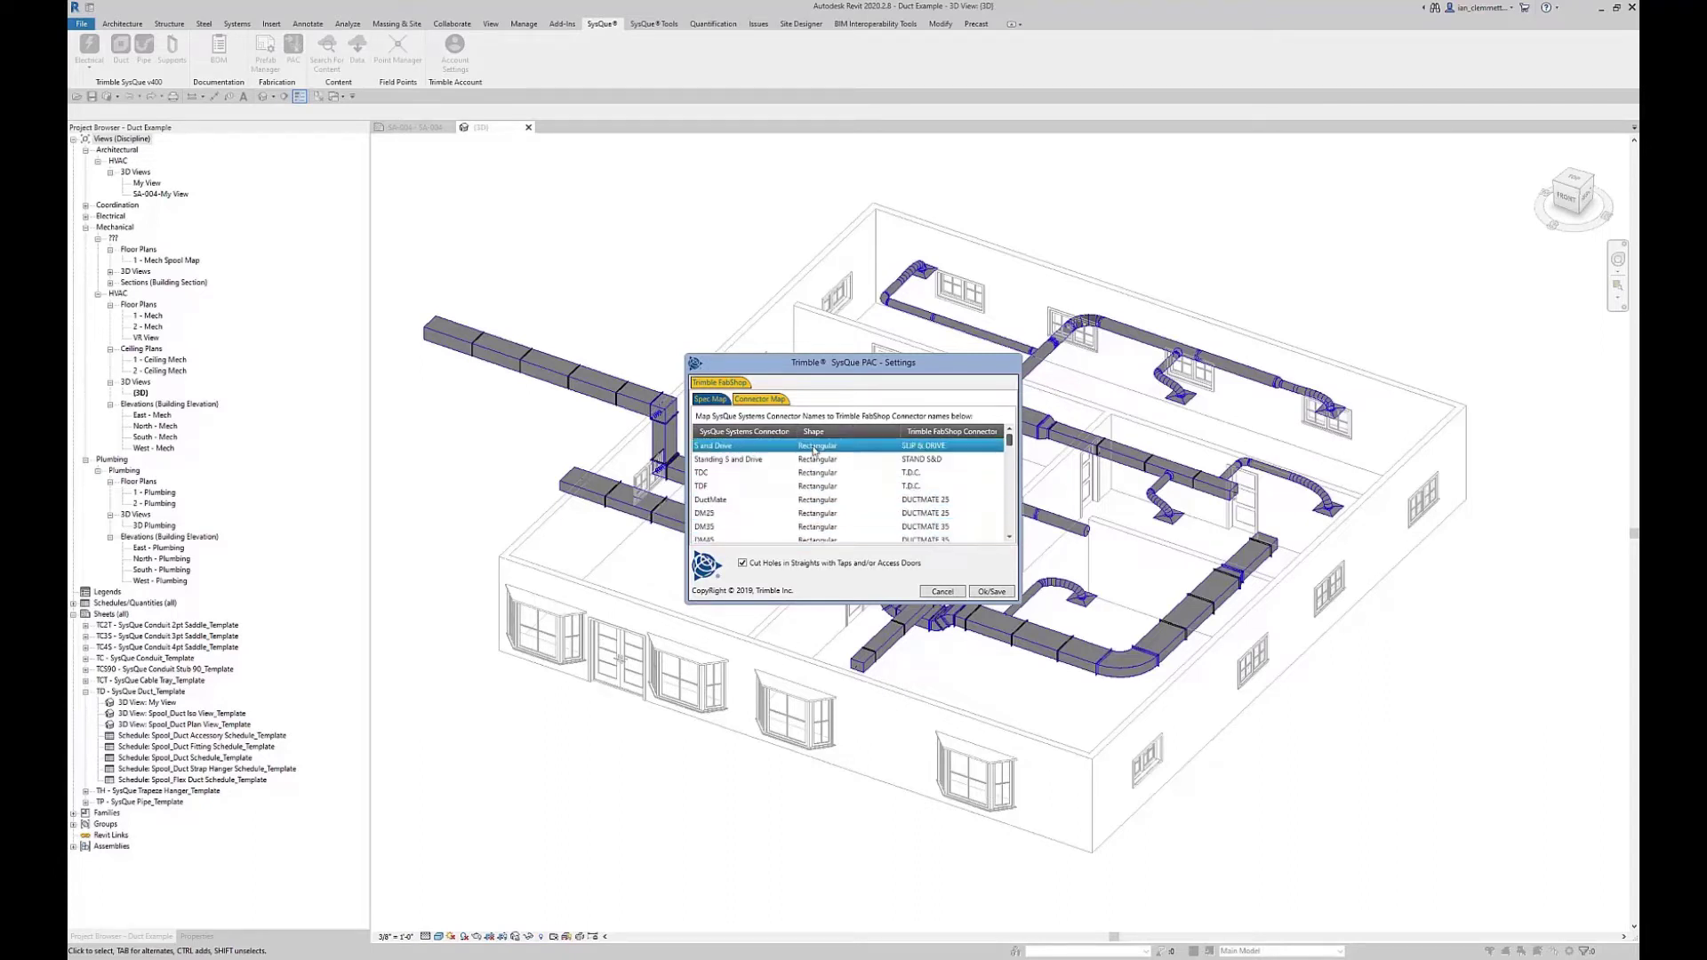
# Cancel the PAC Settings and enter job information DUCT, level L1, system SA
pyautogui.click(945, 593)
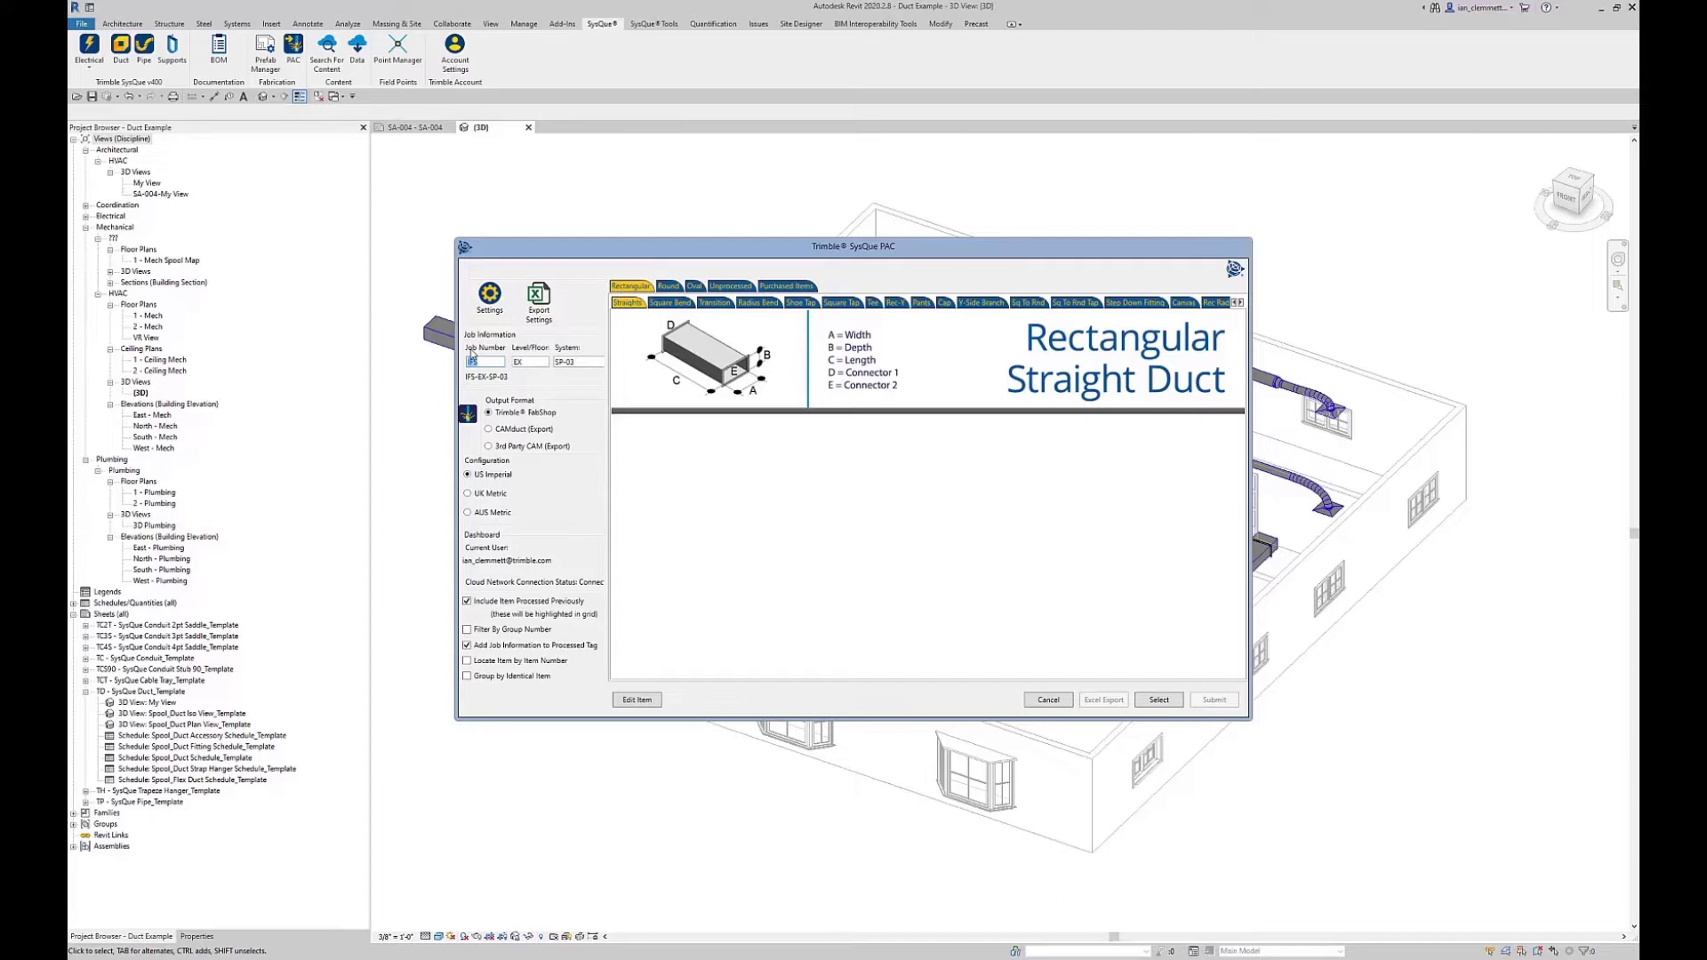
pyautogui.write('DUCT')
pyautogui.press('Tab')
pyautogui.write('L1')
pyautogui.press('Tab')
pyautogui.write('SA')
# Turn off 'Include Item Processed Previously' in the PAC export
pyautogui.click(466, 602)
# Enable 'Group by Identical Item' in the PAC dialog
pyautogui.moveTo(1066, 256); pyautogui.dragTo(909, 505)
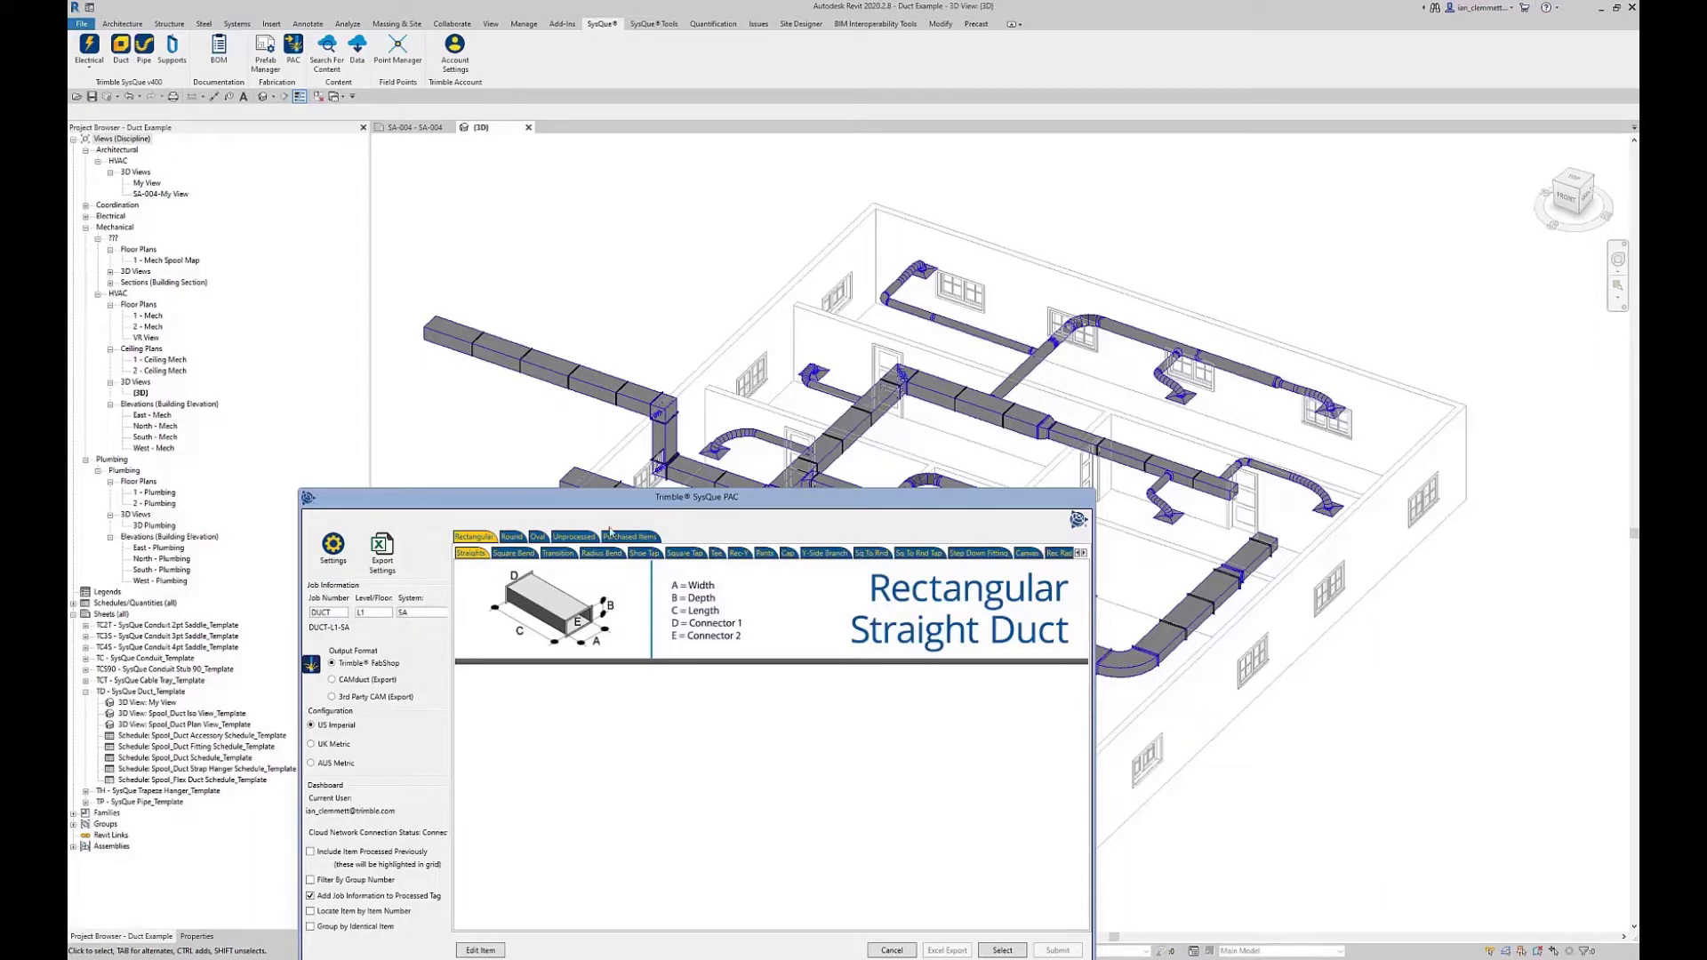
pyautogui.moveTo(624, 503); pyautogui.dragTo(610, 288)
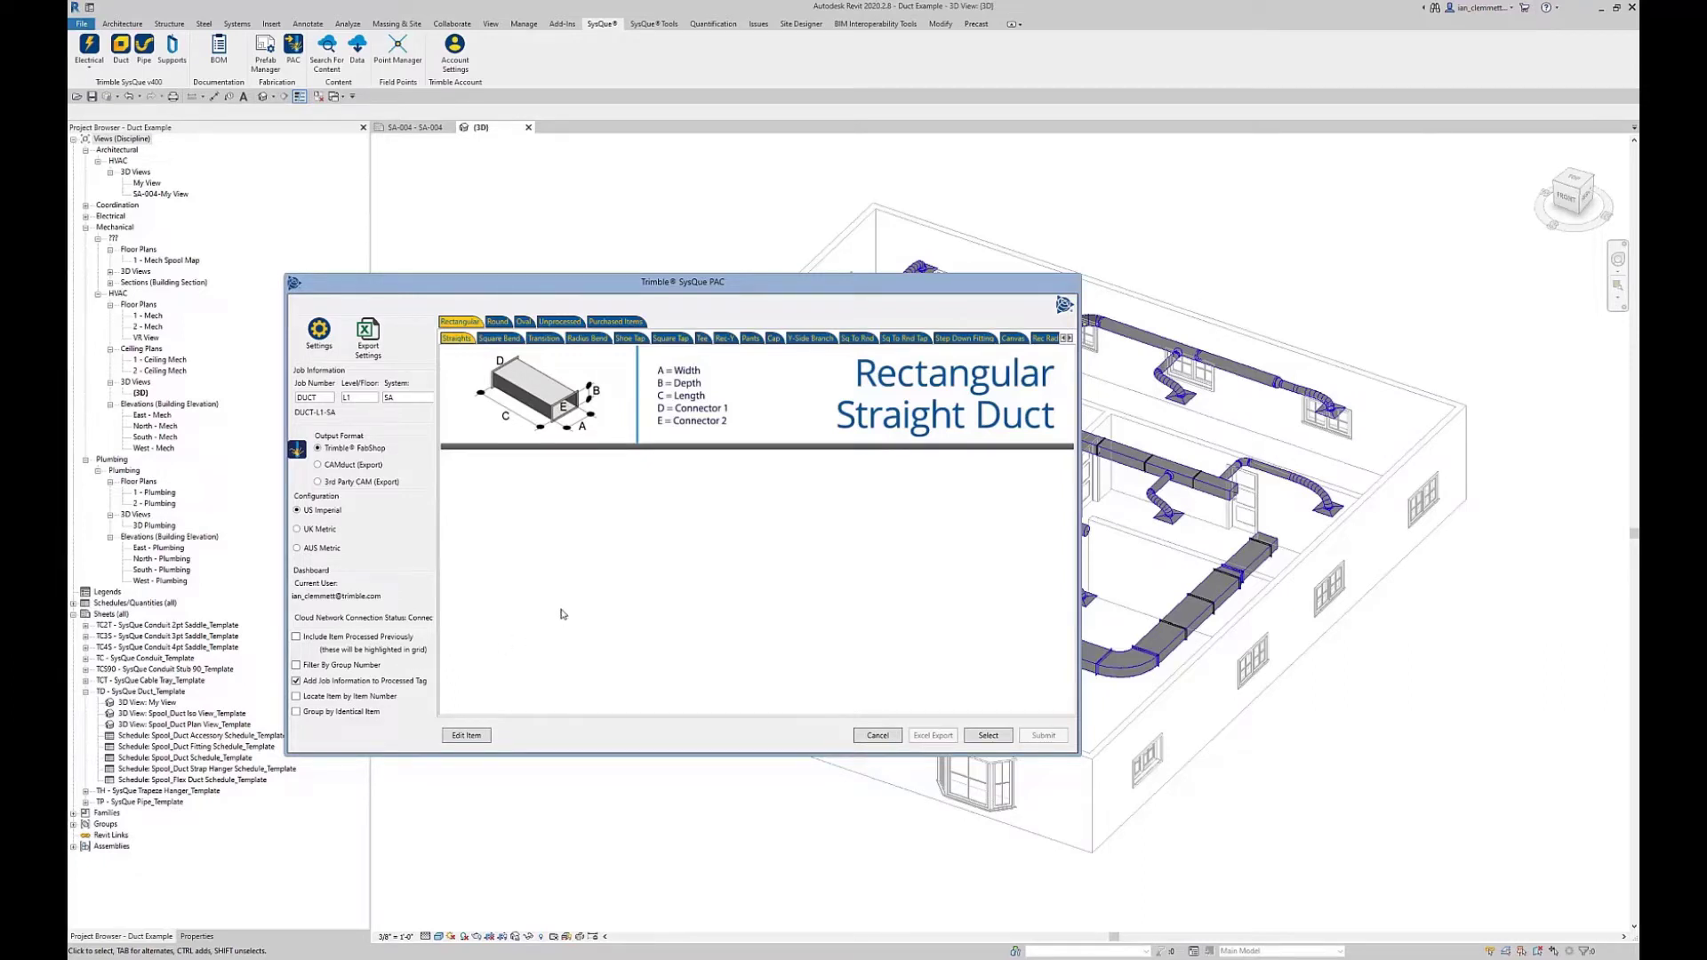
pyautogui.click(297, 713)
# Window-select every duct in the 3D view and finish to load them into PAC
pyautogui.click(988, 735)
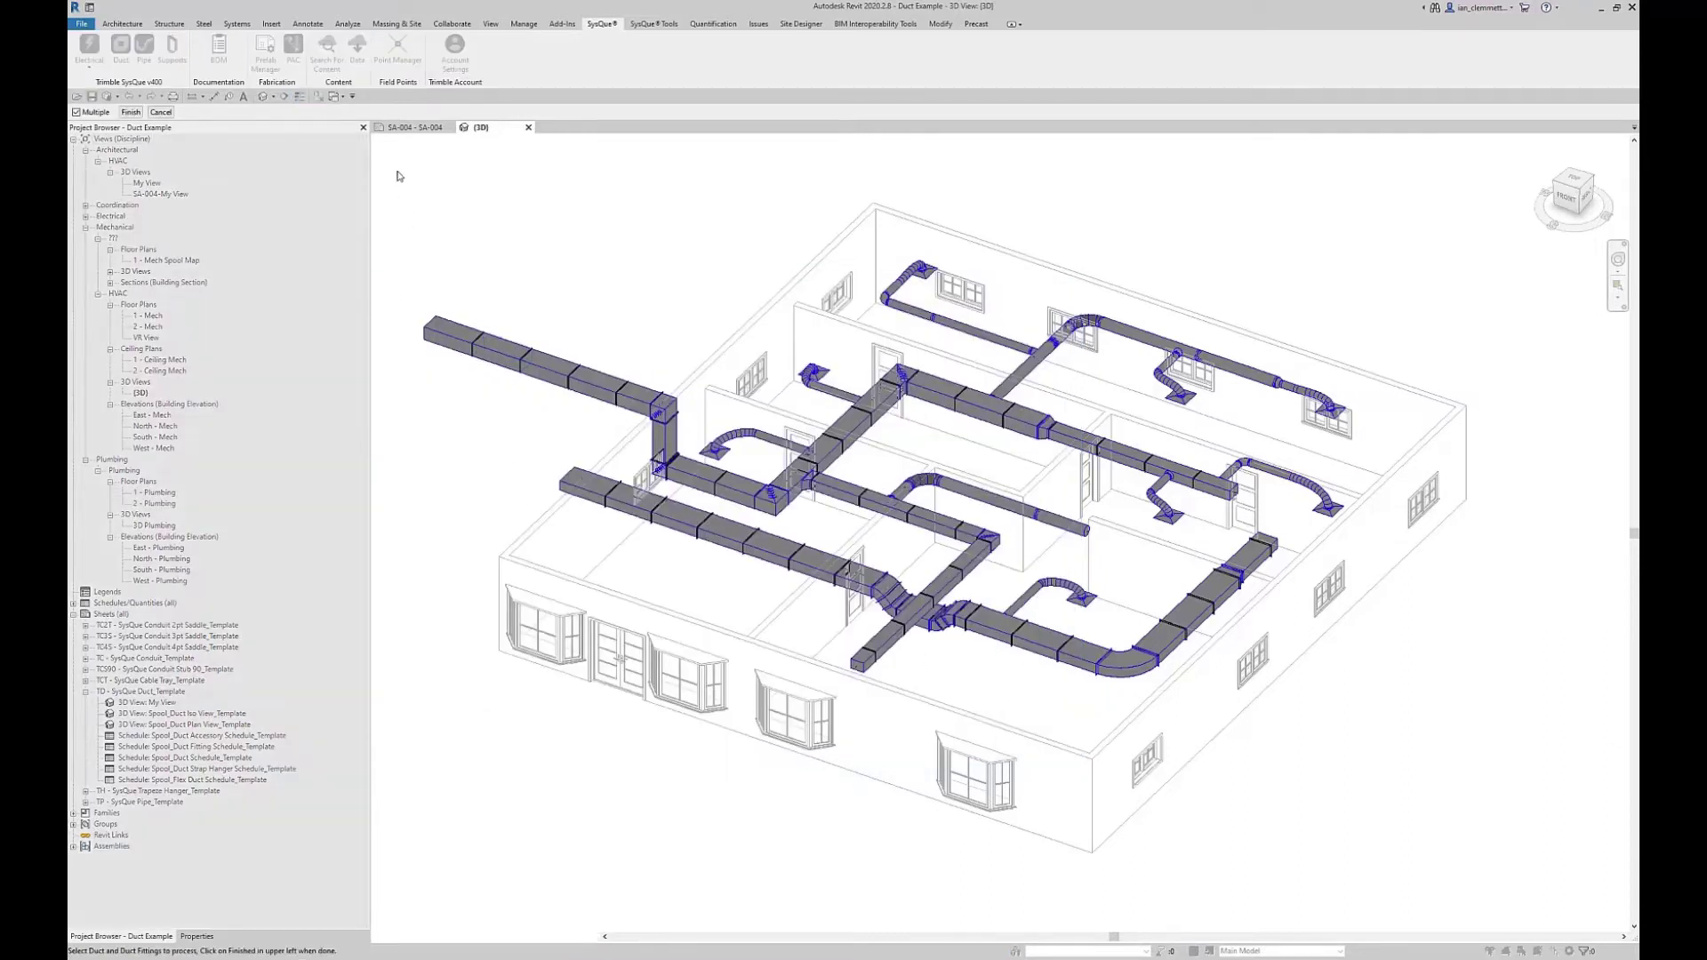
pyautogui.moveTo(396, 171); pyautogui.dragTo(979, 581)
pyautogui.moveTo(1326, 784); pyautogui.dragTo(1428, 818)
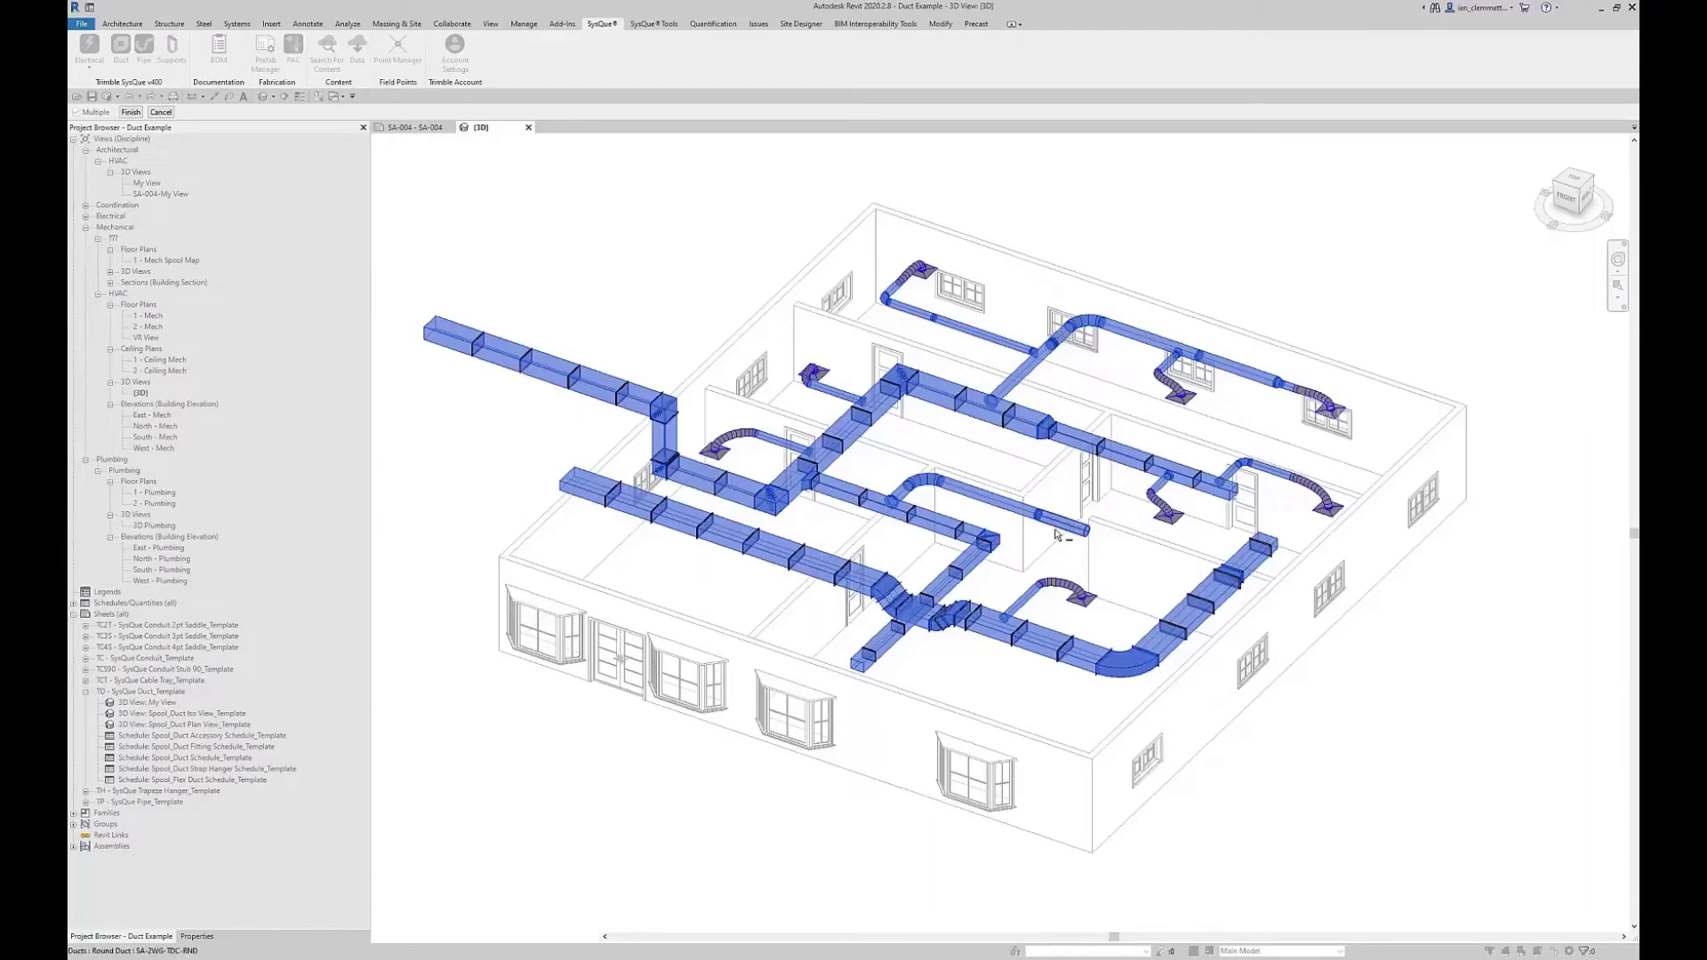
pyautogui.click(130, 113)
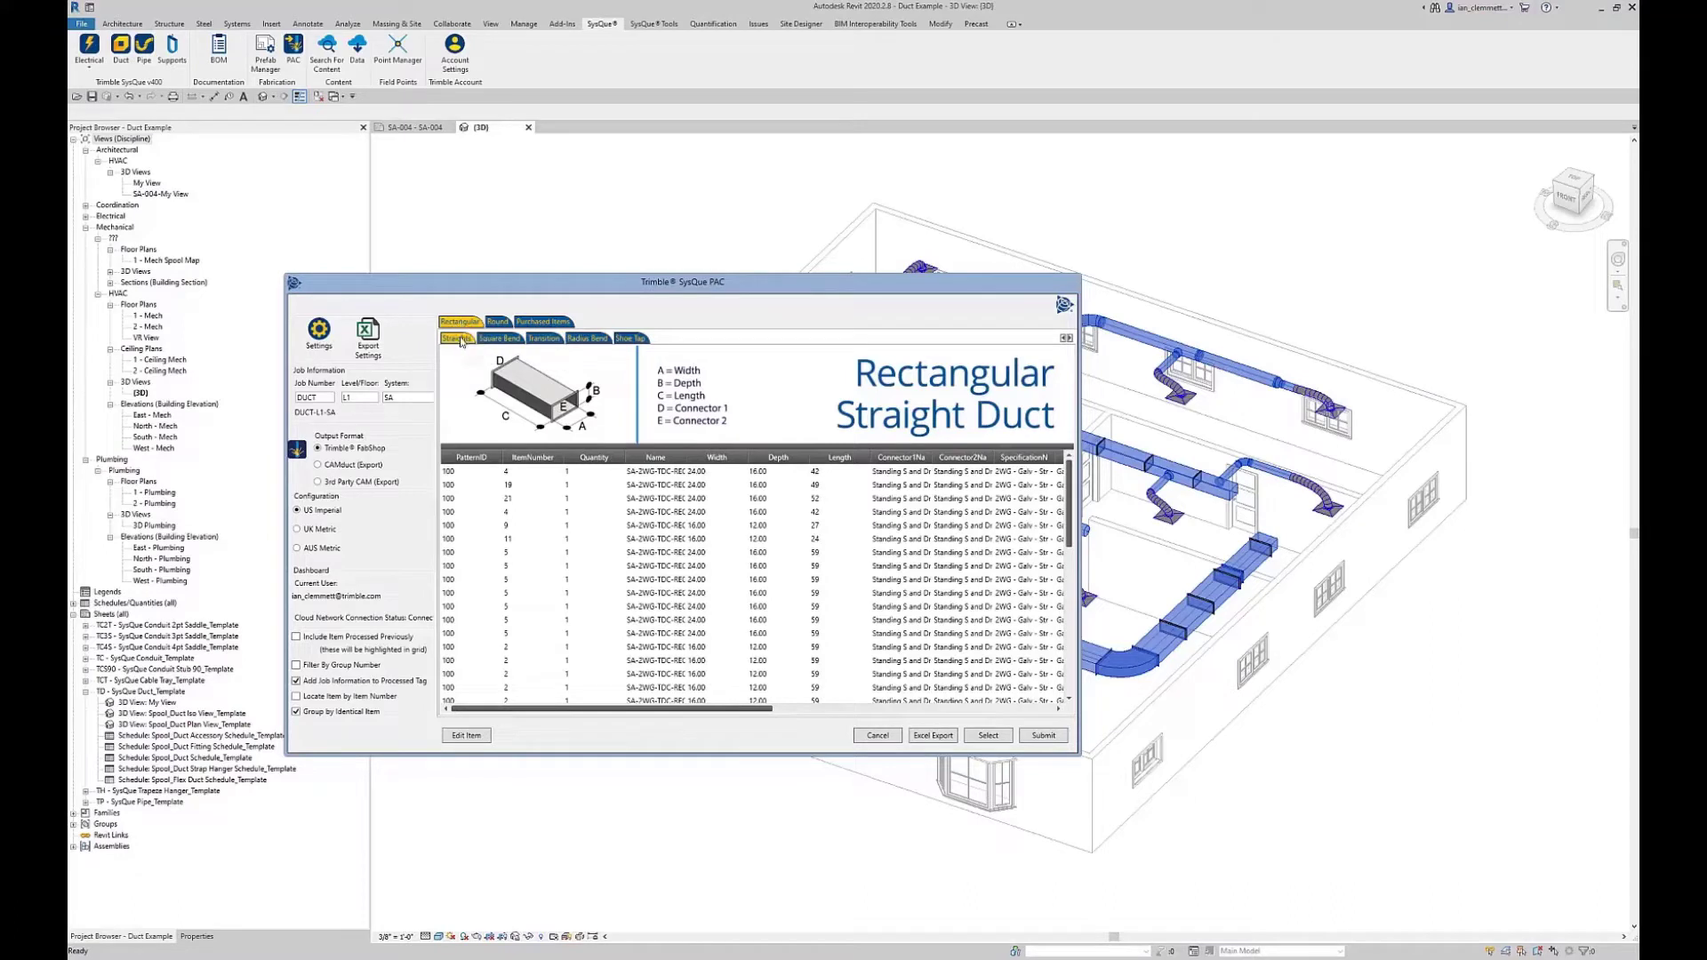
# Review the PAC lists: rectangular straights, round pieces, purchased Round Couplings, then rectangular again
pyautogui.click(512, 486)
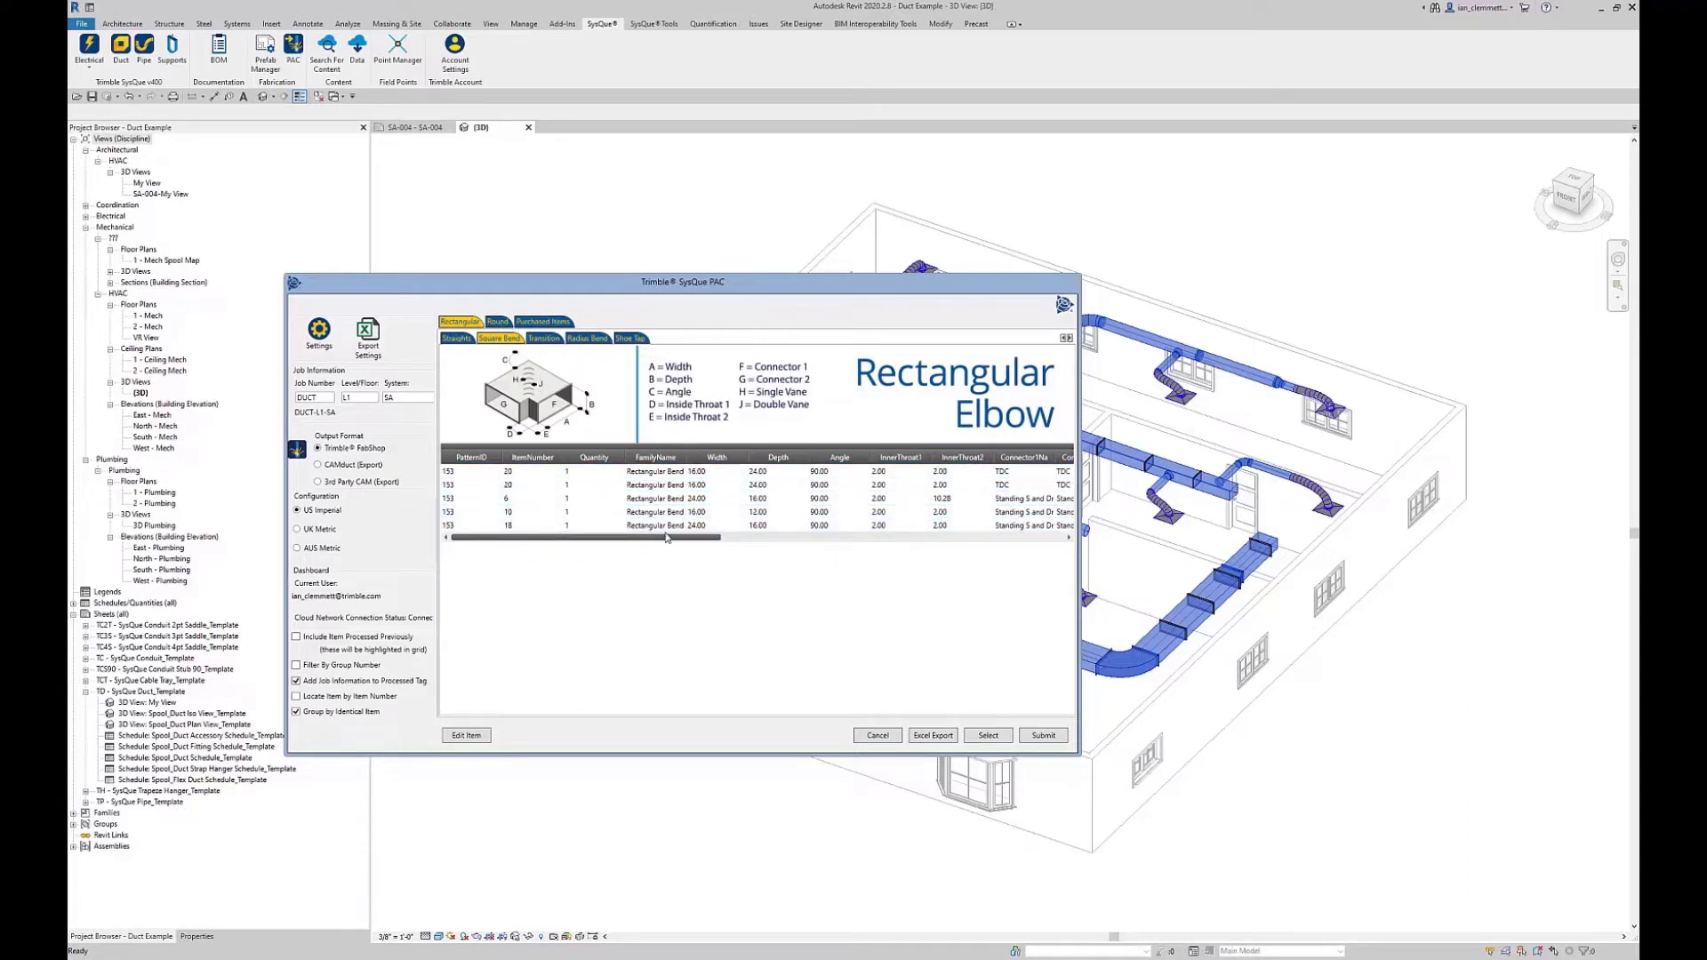
pyautogui.click(497, 322)
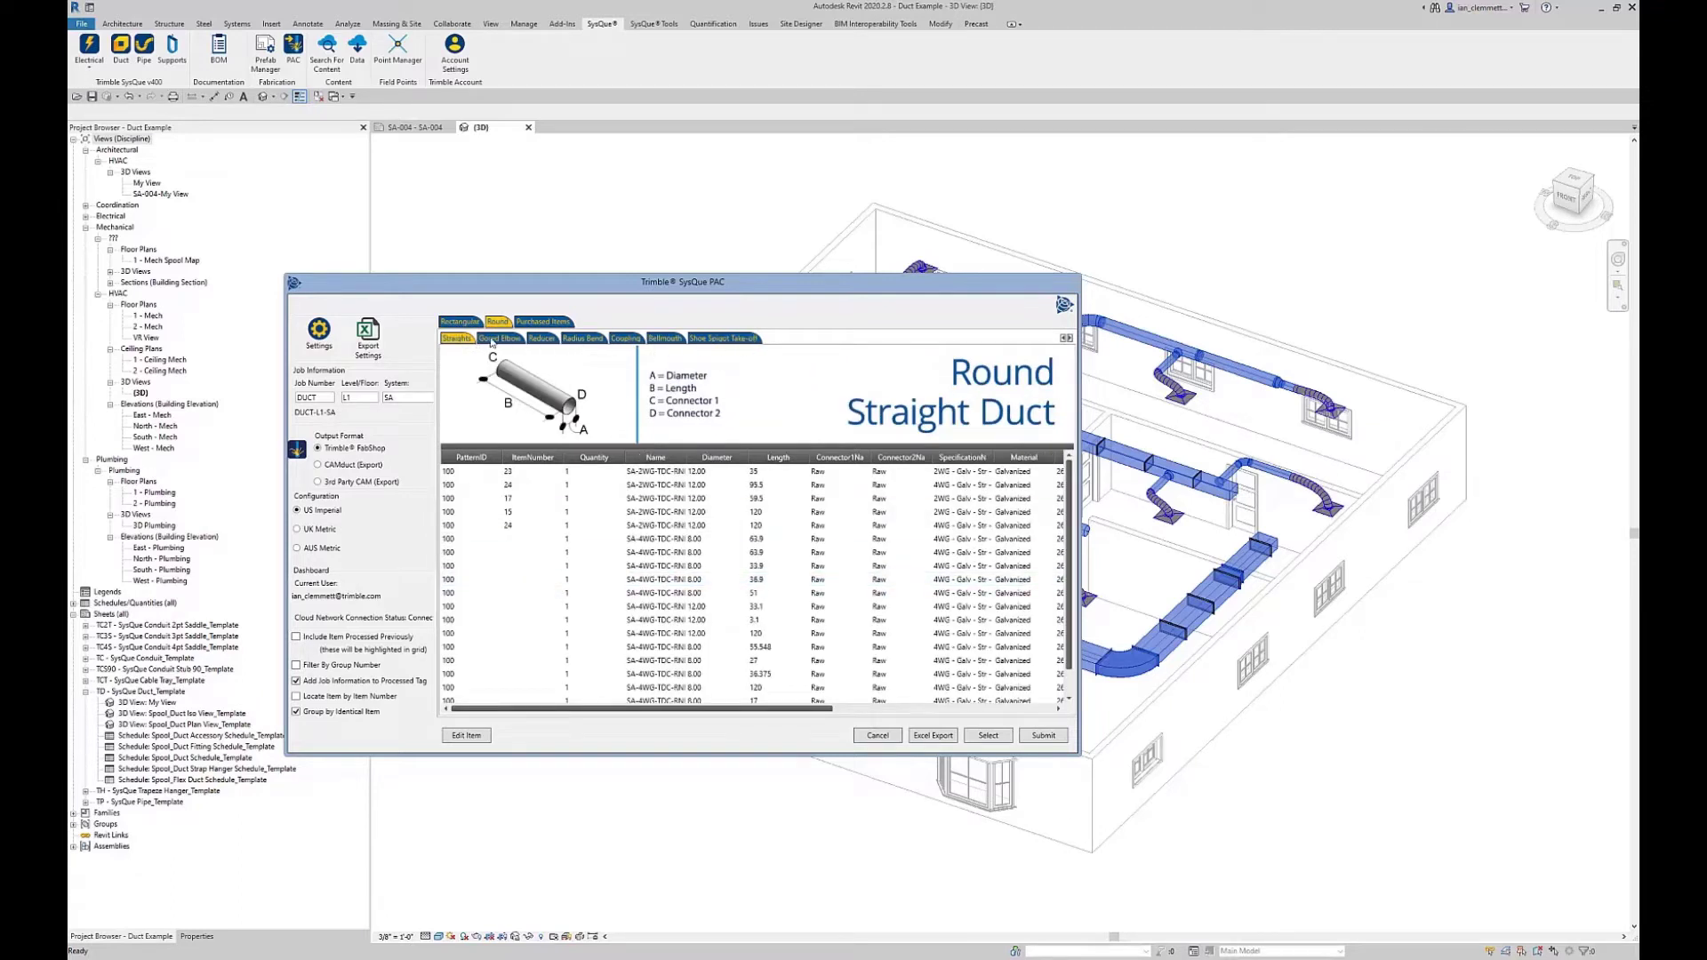
pyautogui.click(543, 323)
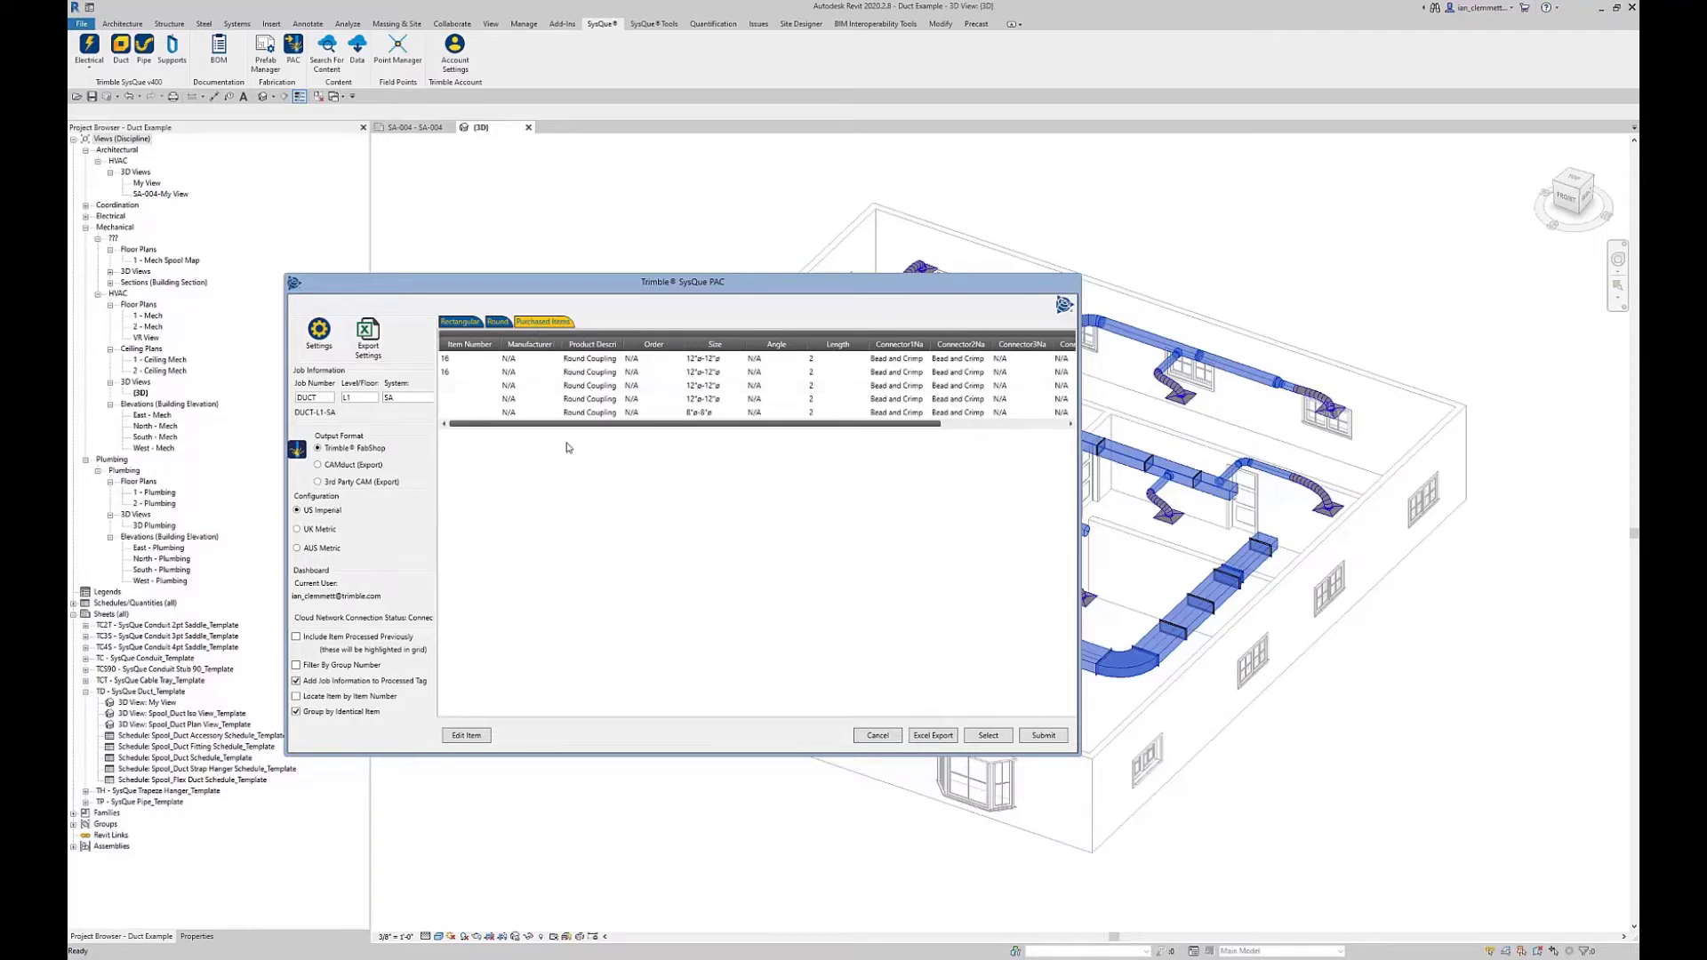
pyautogui.click(613, 372)
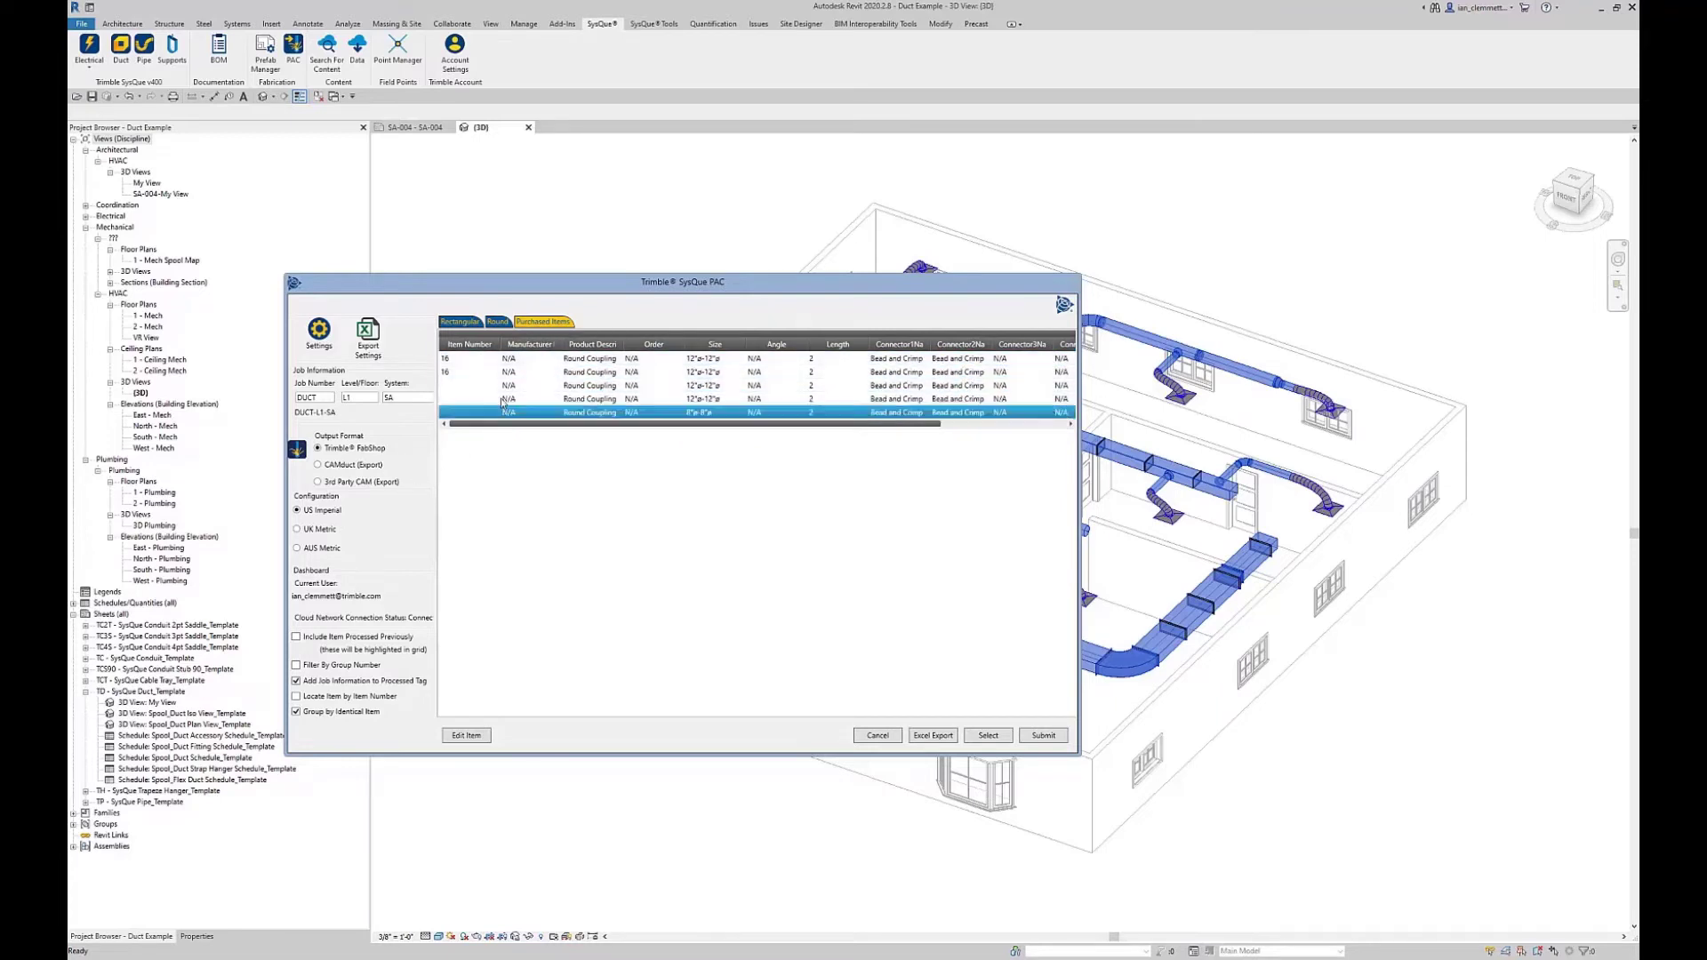
pyautogui.click(459, 322)
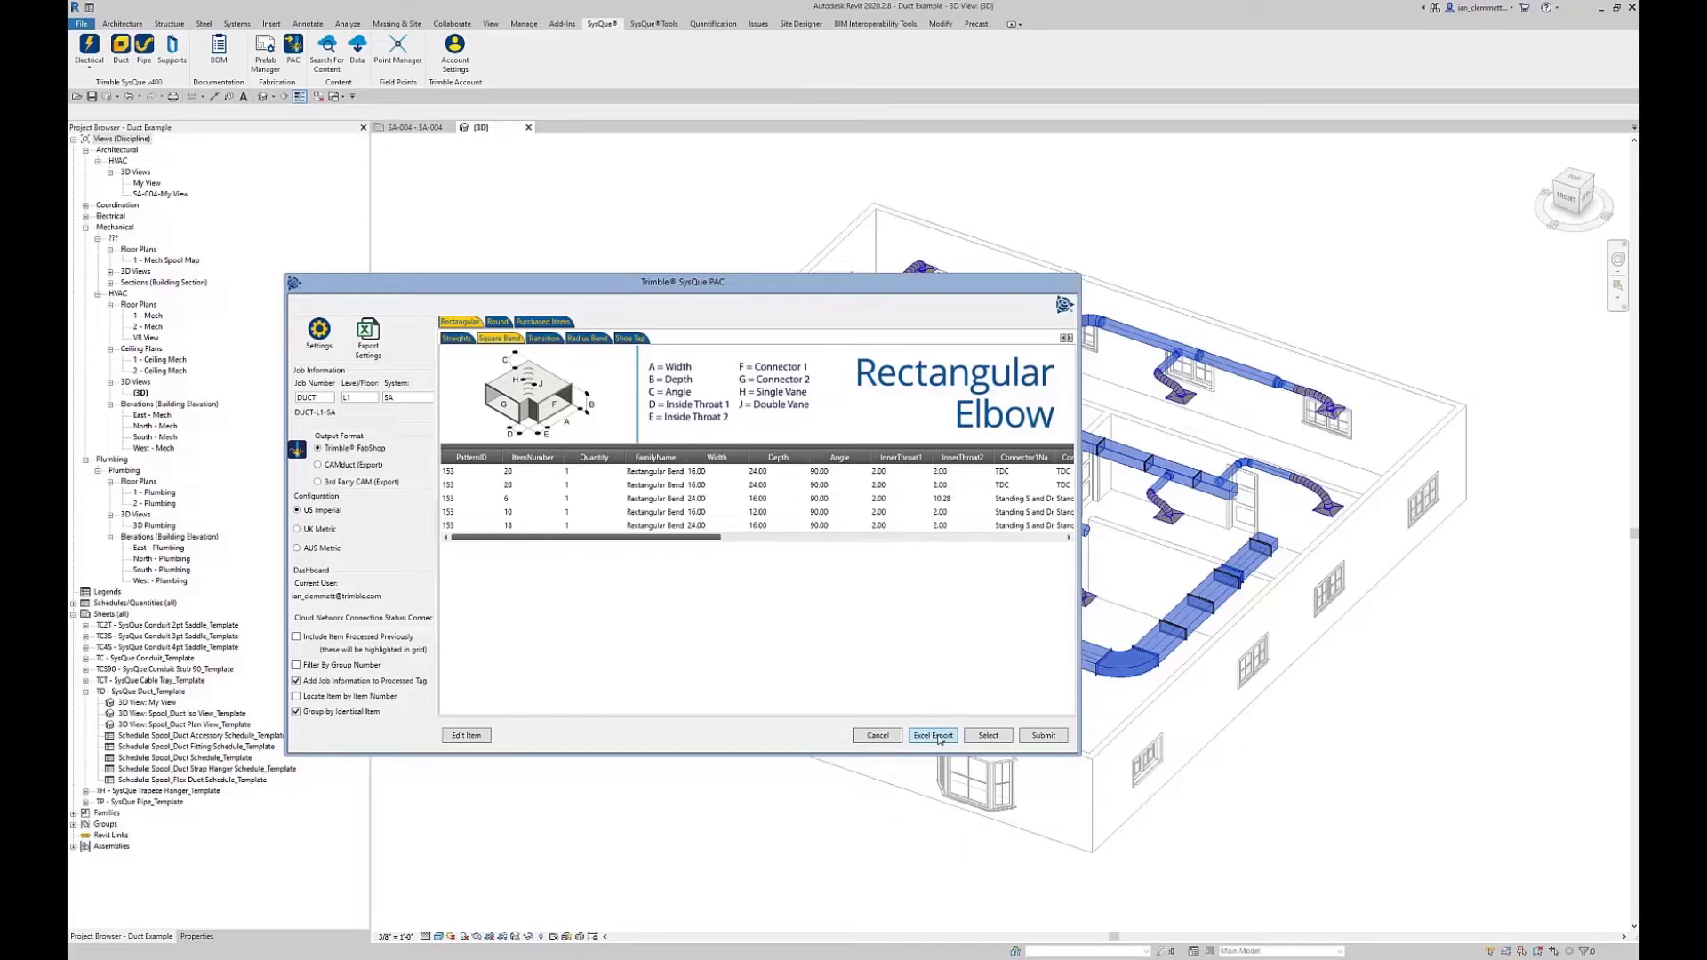
# Export the items to Excel, saving the DUCT-L1-SA manufacturing report to the Desktop
pyautogui.click(938, 737)
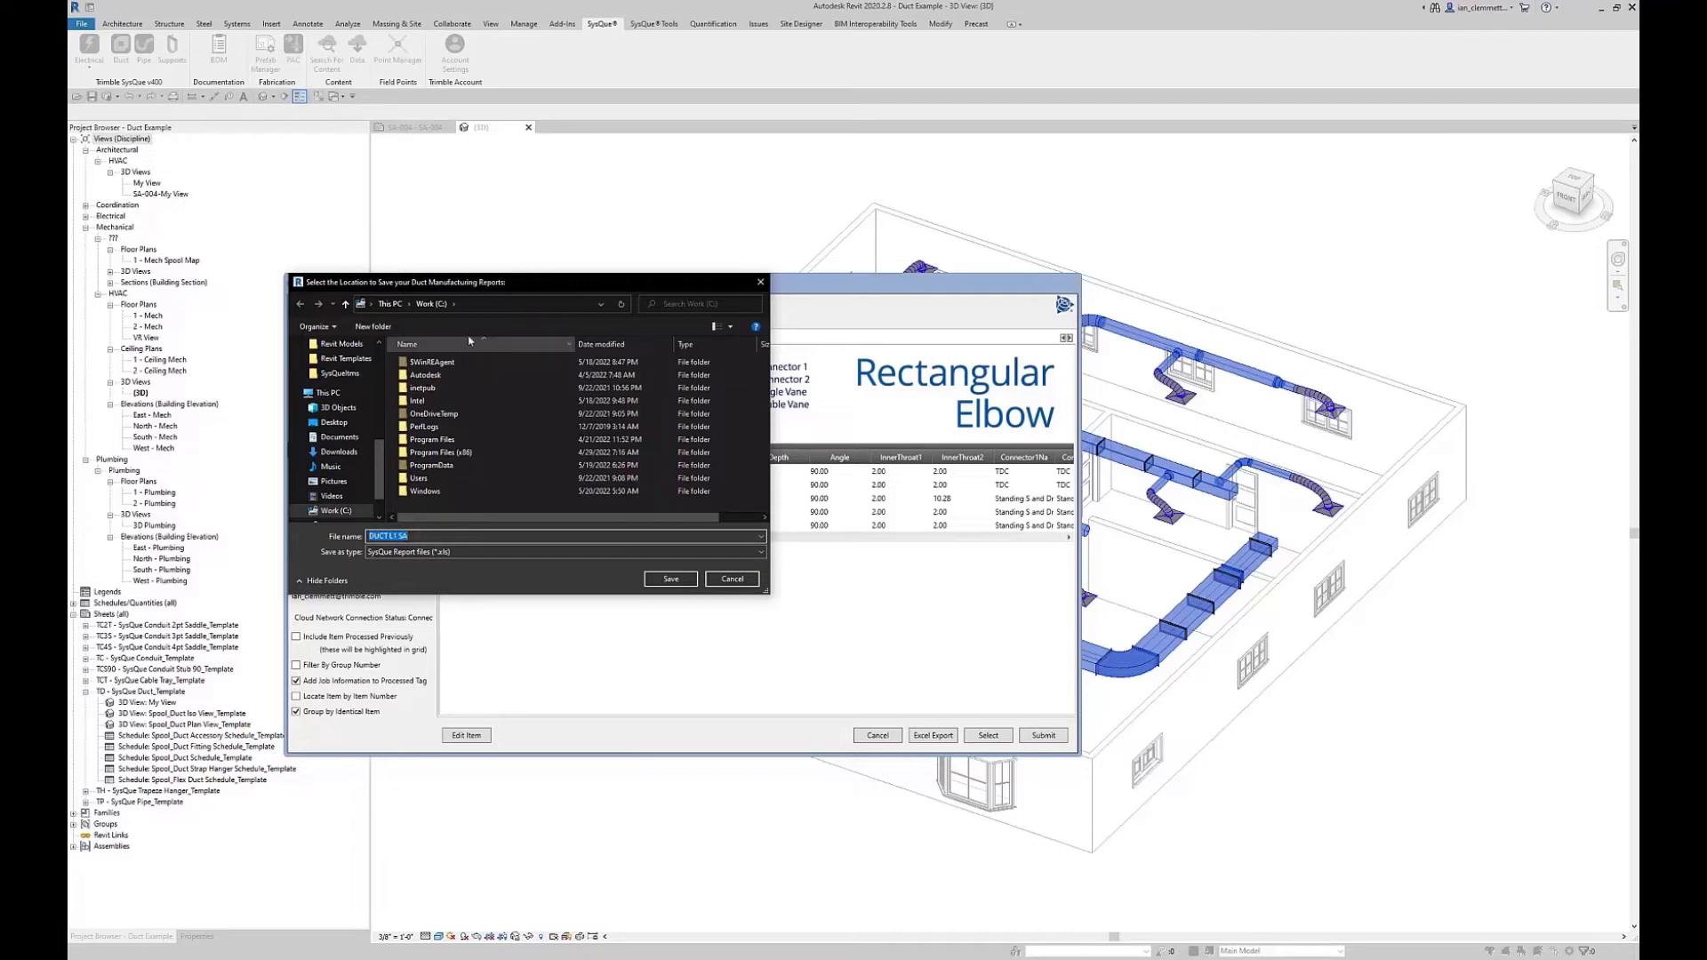
pyautogui.moveTo(523, 282); pyautogui.dragTo(748, 301)
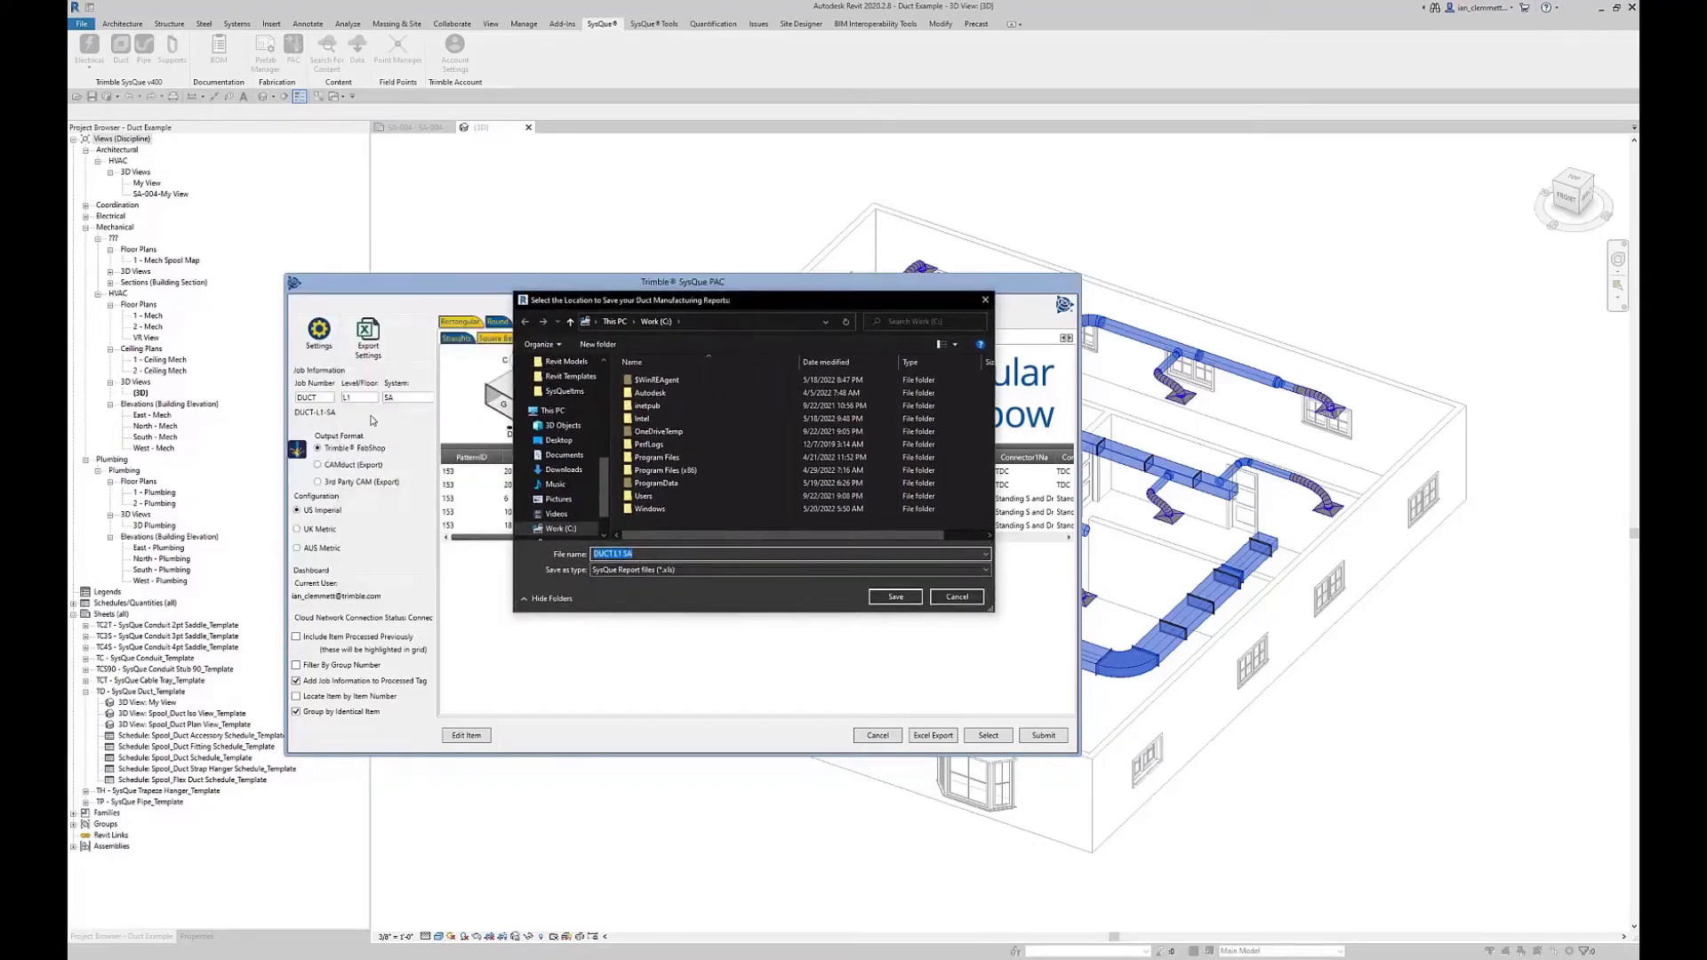
pyautogui.click(560, 442)
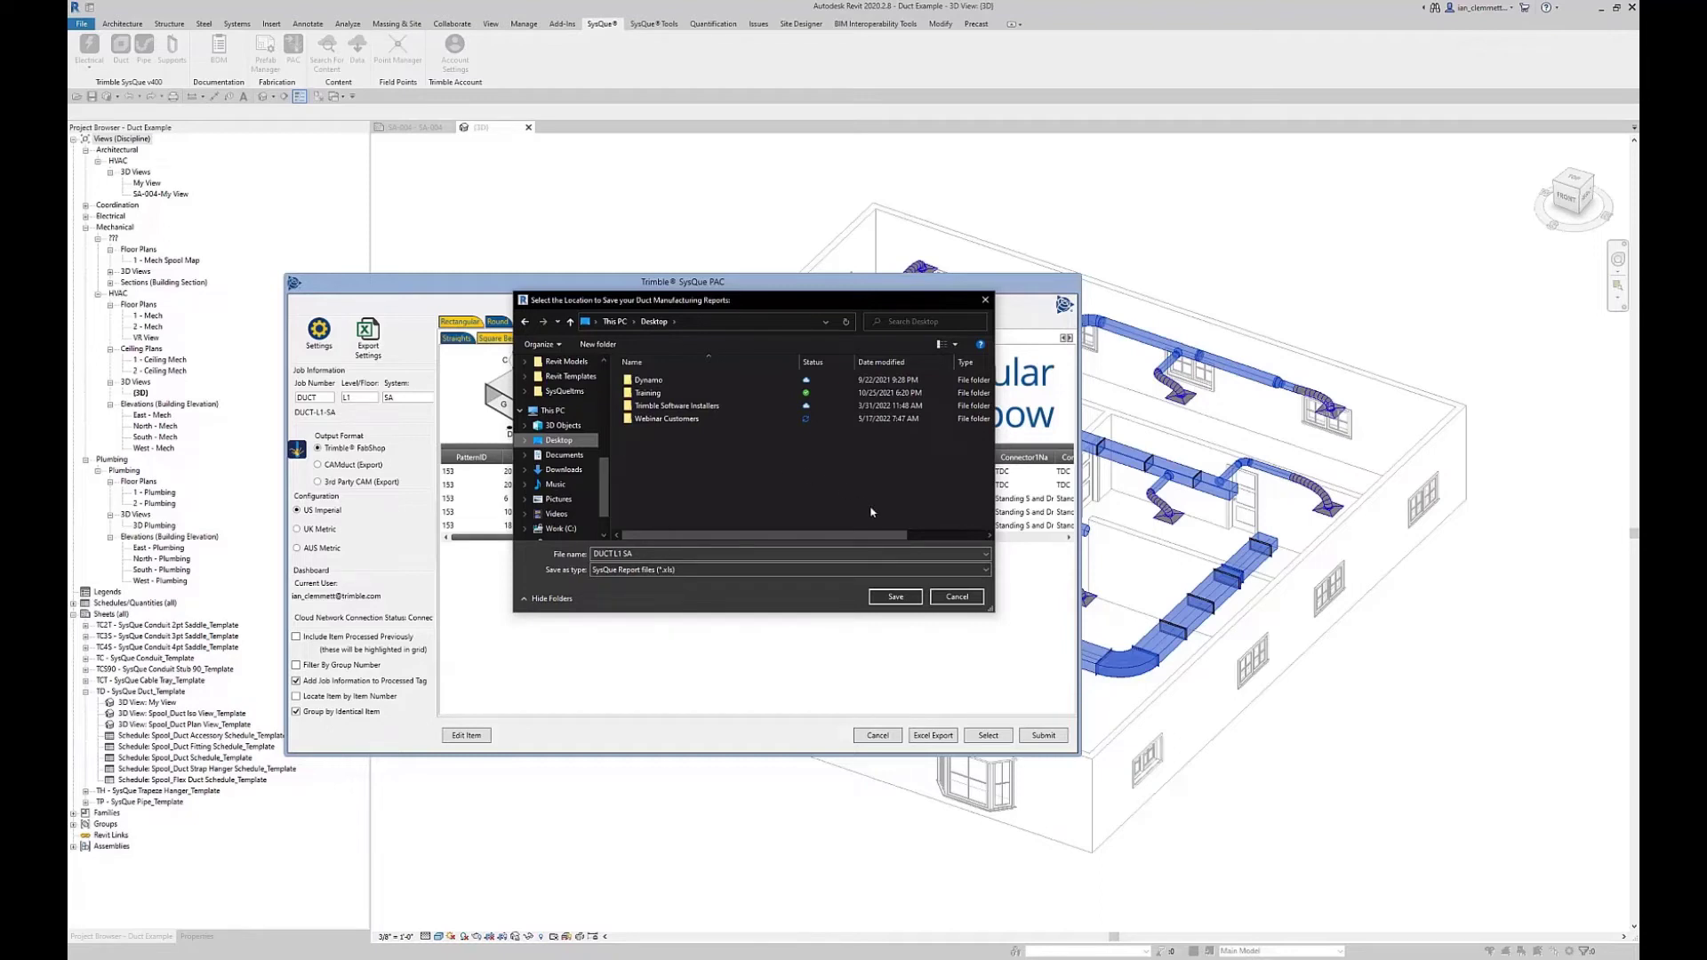
pyautogui.click(895, 597)
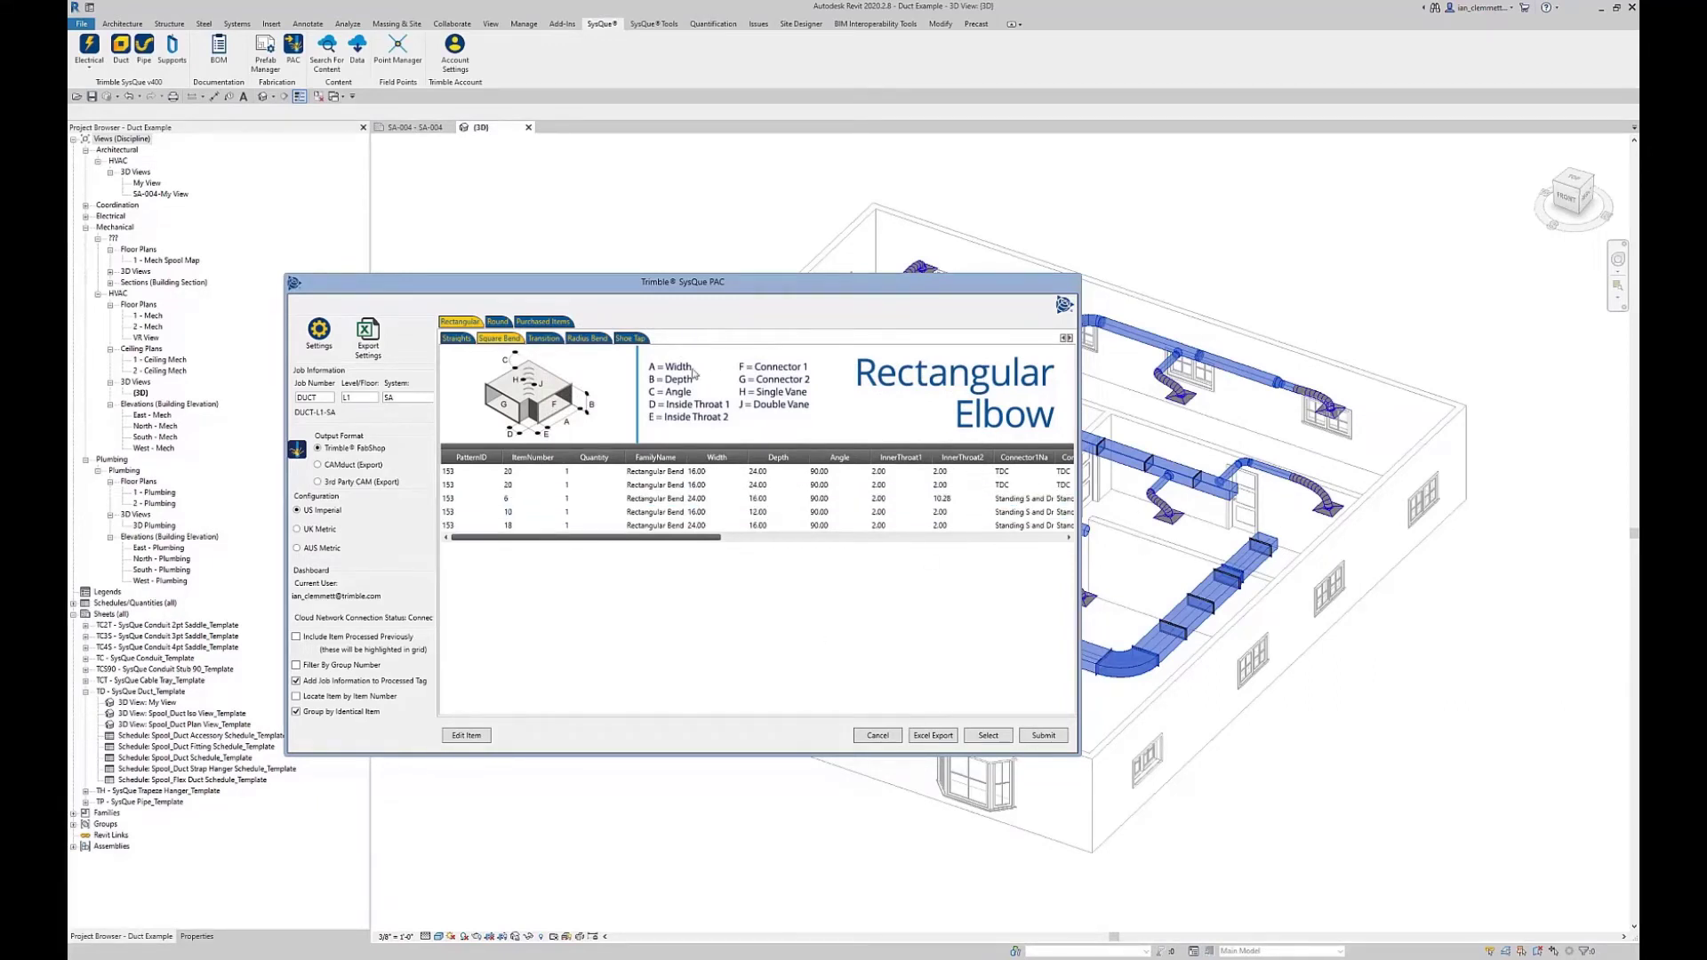
# Submit the elbows and download the DUCT-L1-SA fabrication files to the Desktop
pyautogui.click(1043, 737)
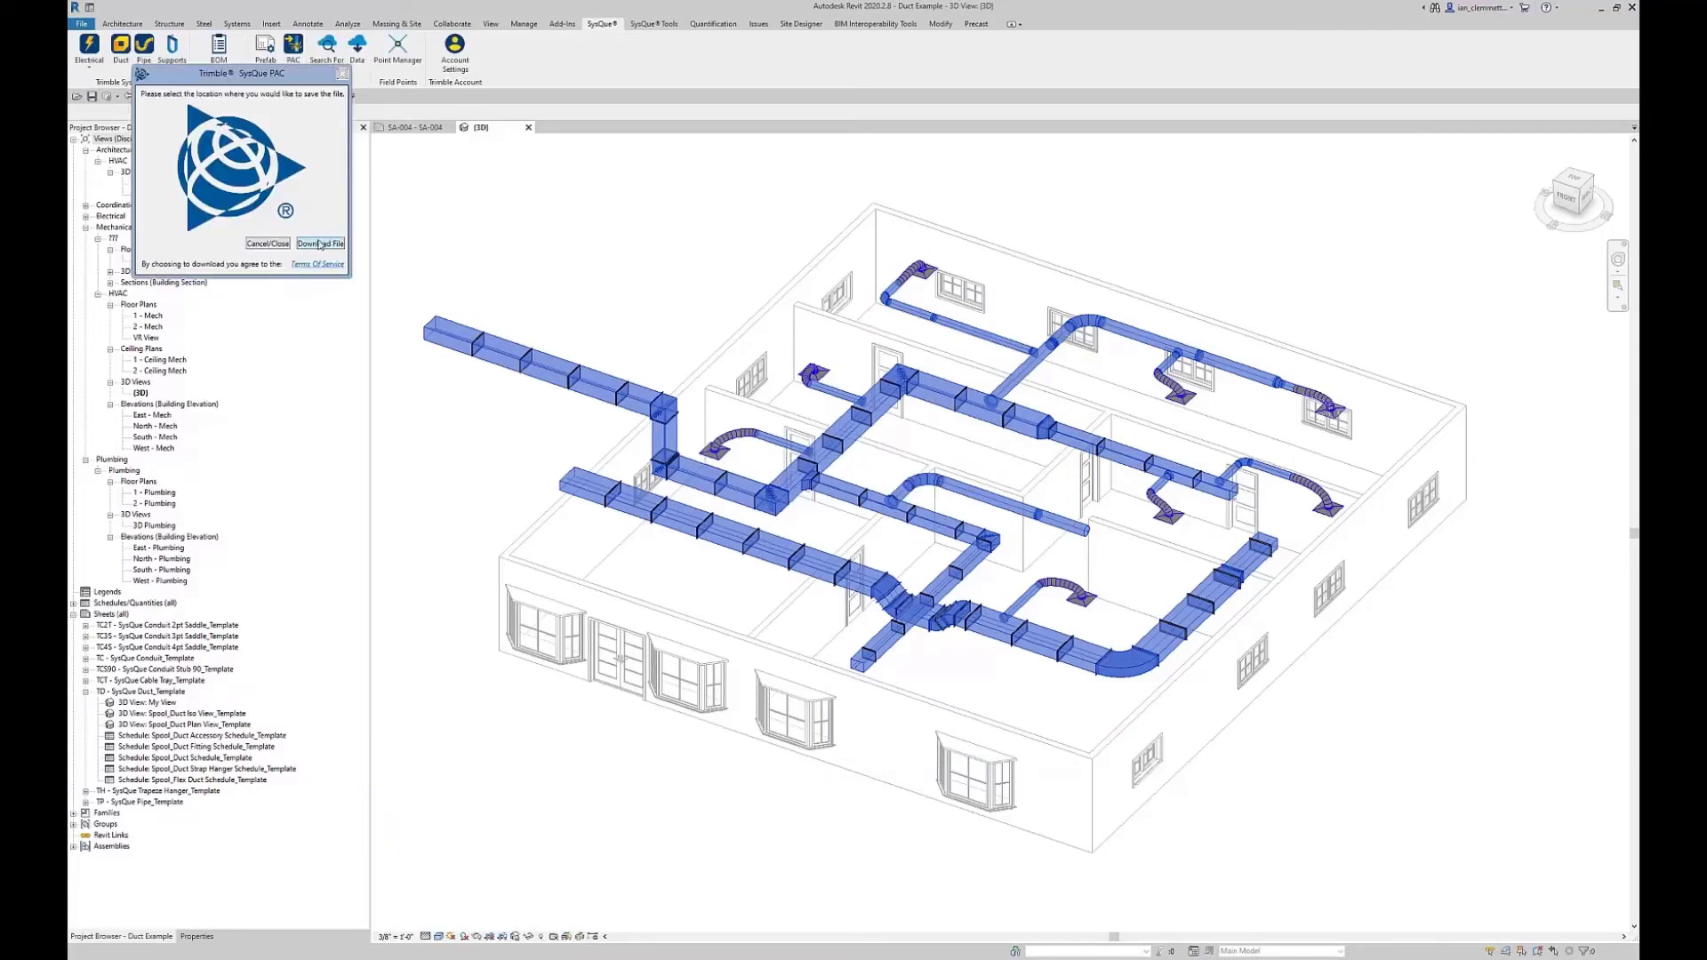
pyautogui.click(326, 246)
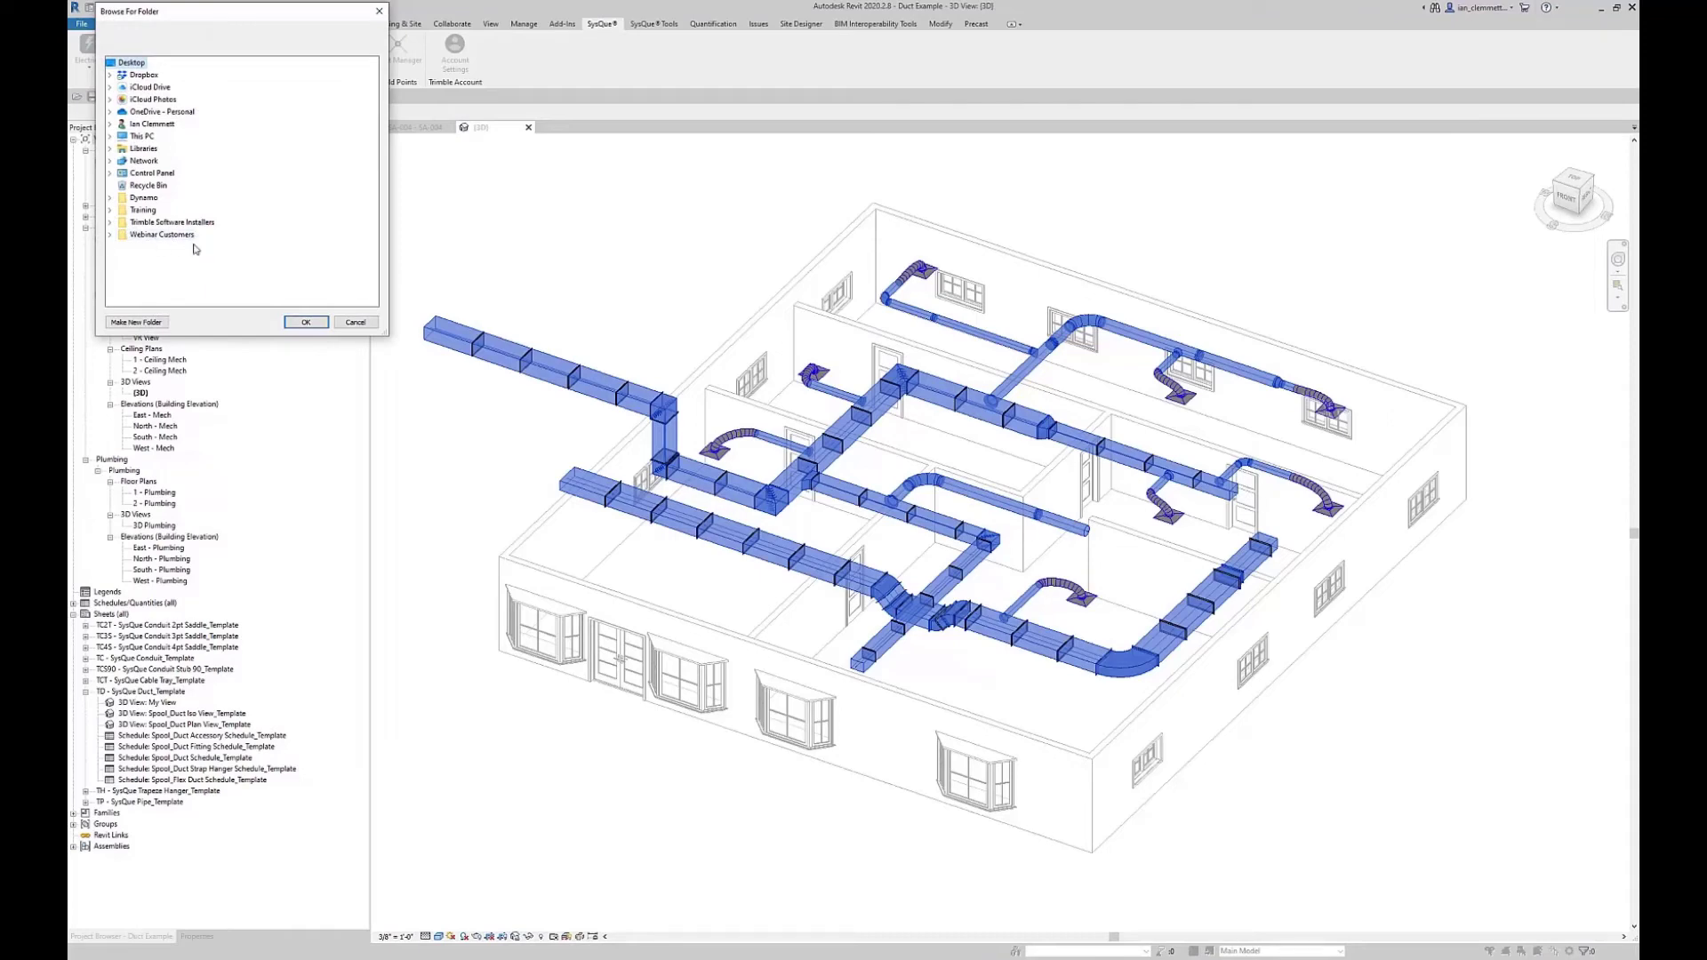
pyautogui.click(305, 323)
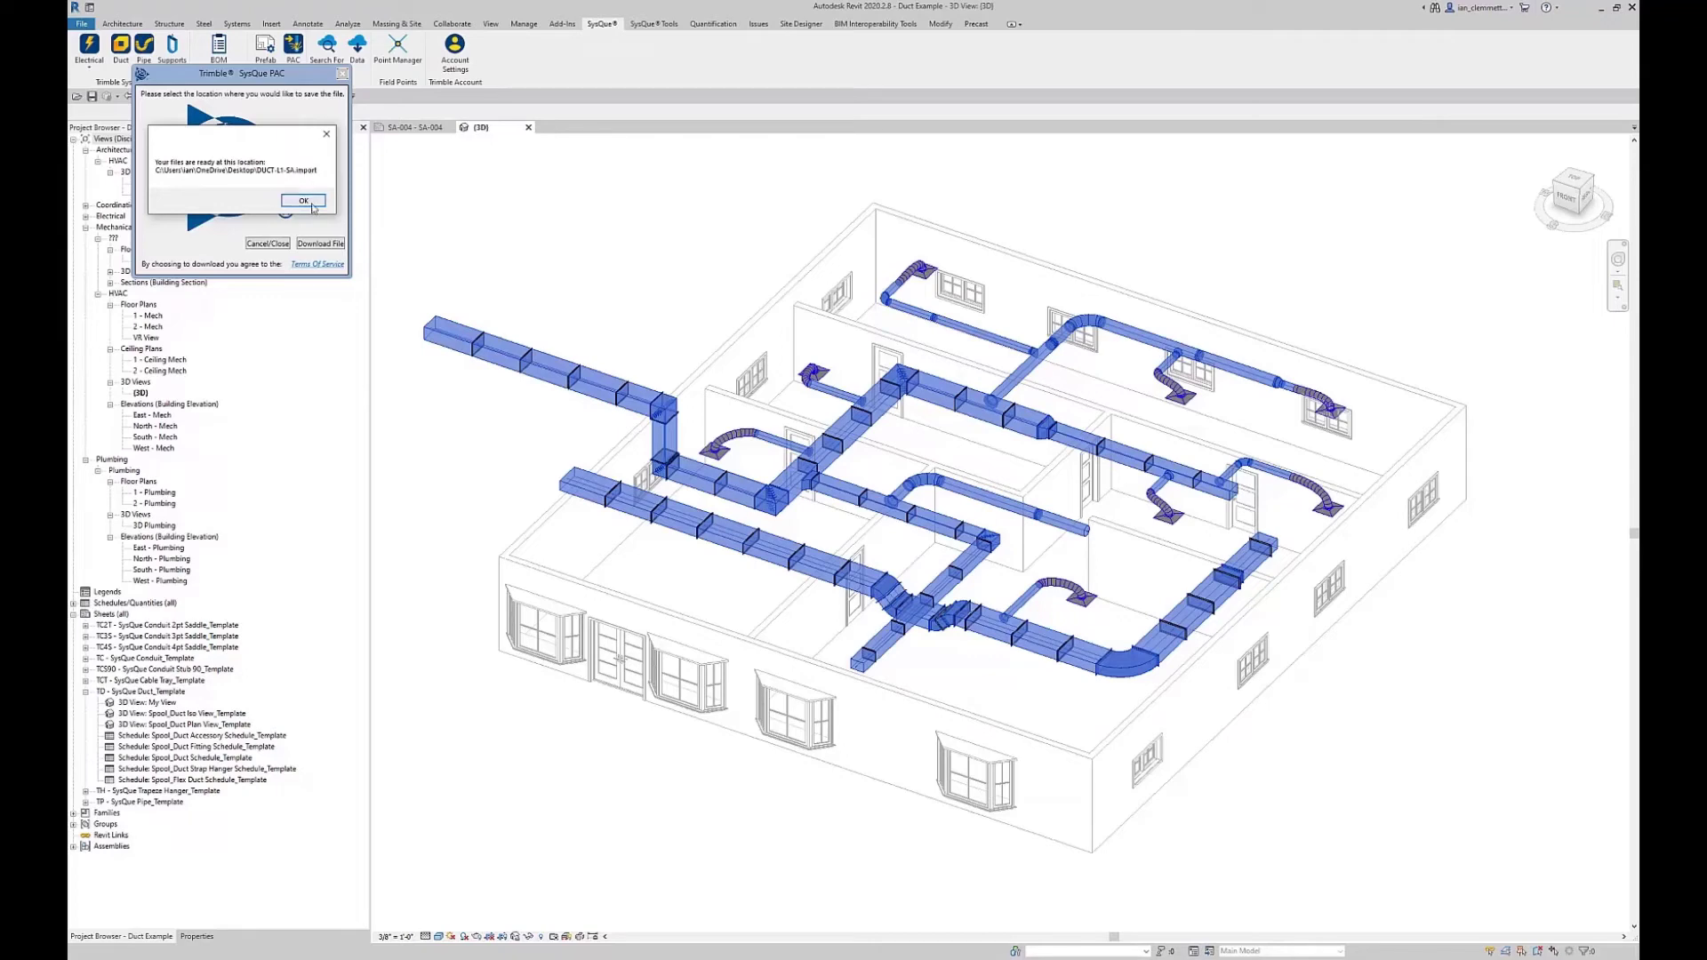
pyautogui.click(303, 200)
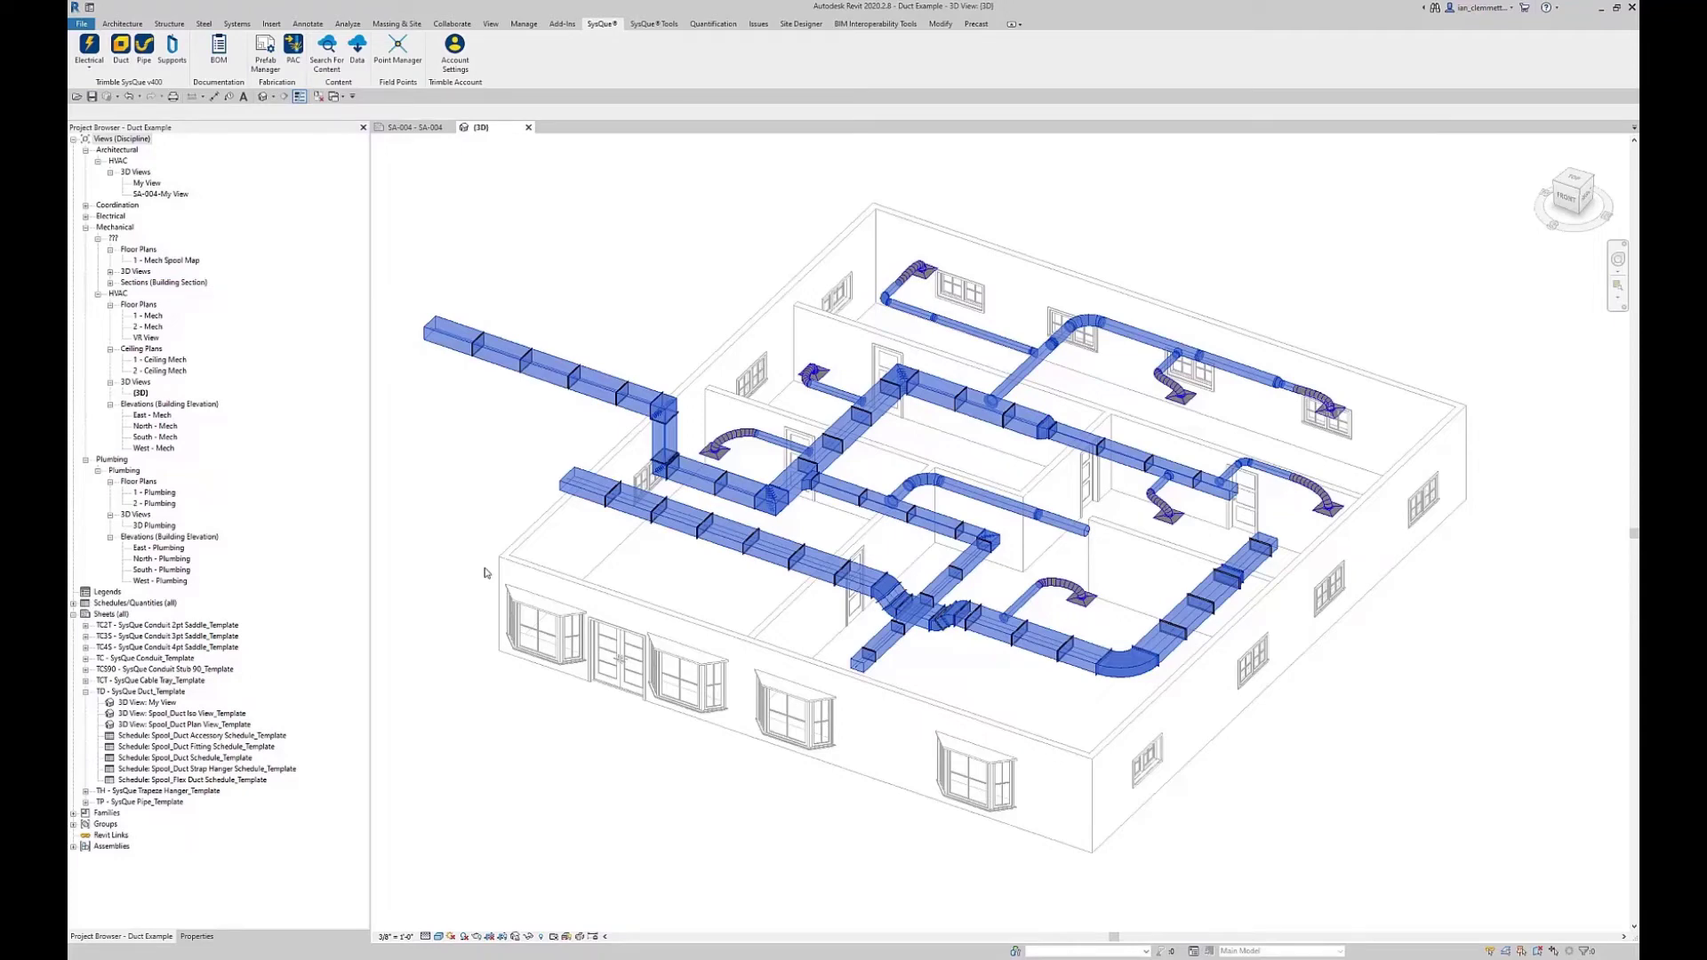
# Clear the duct selection and cancel out of SysQue PAC
pyautogui.click(485, 572)
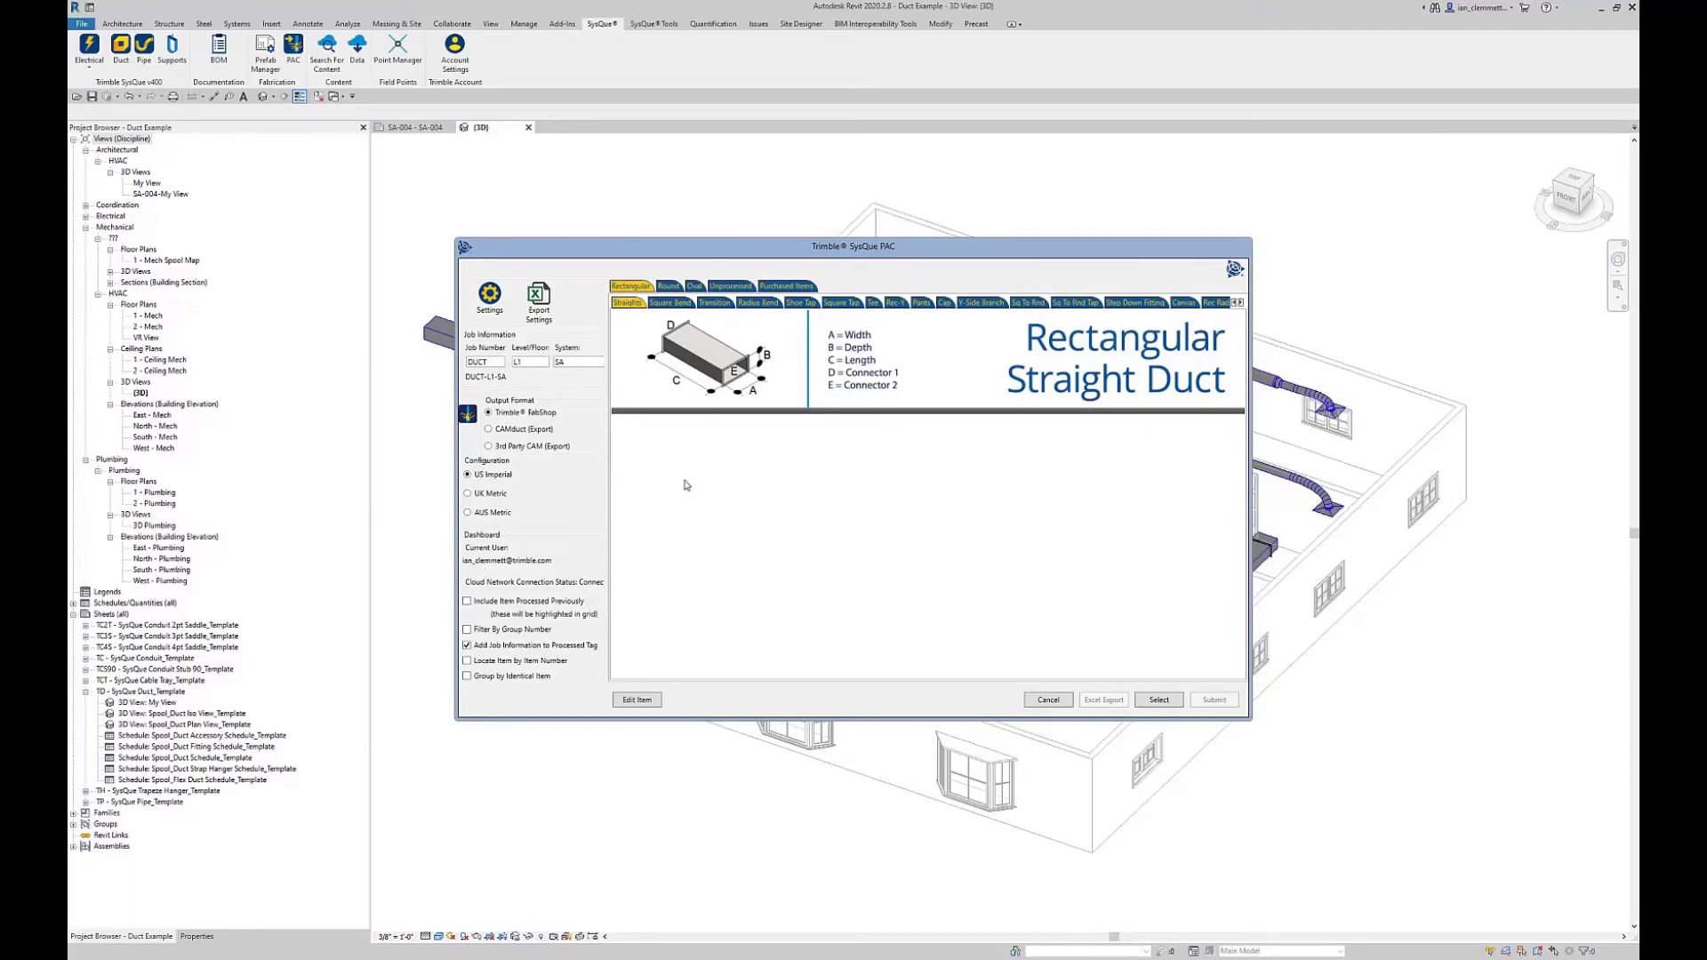
pyautogui.click(1051, 700)
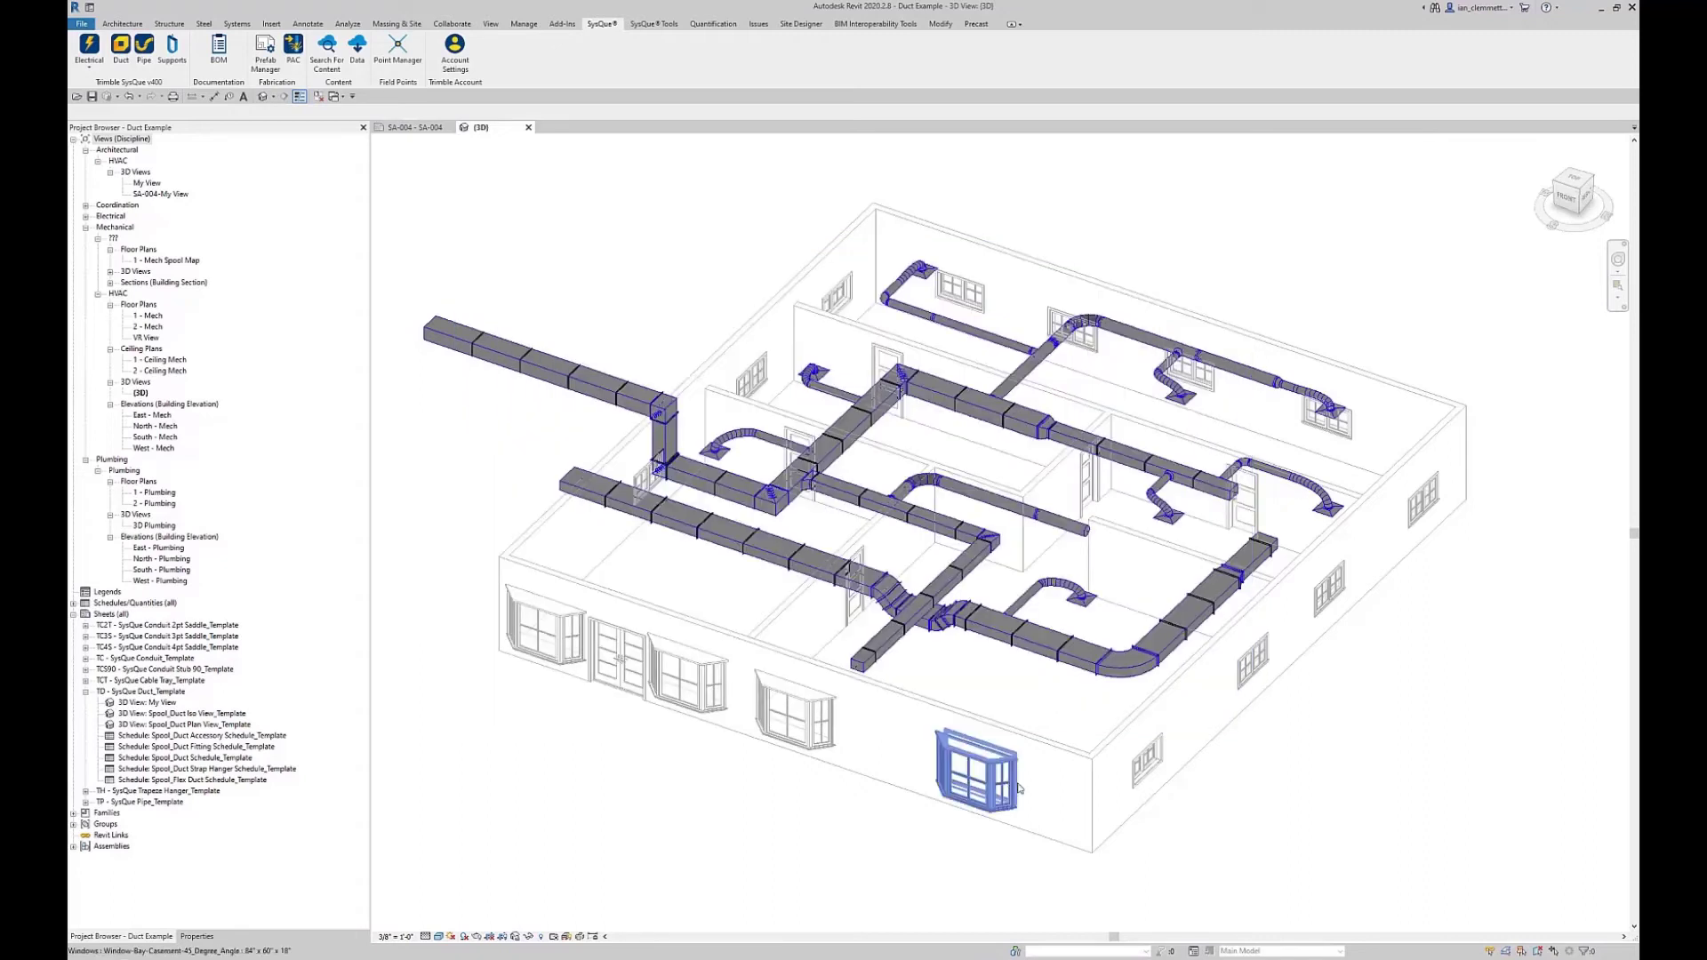
# Inspect a supply duct's Identity Data, confirming PAC Status Processed 5/20/2022 in Job DUCT-L1-SA
pyautogui.click(925, 395)
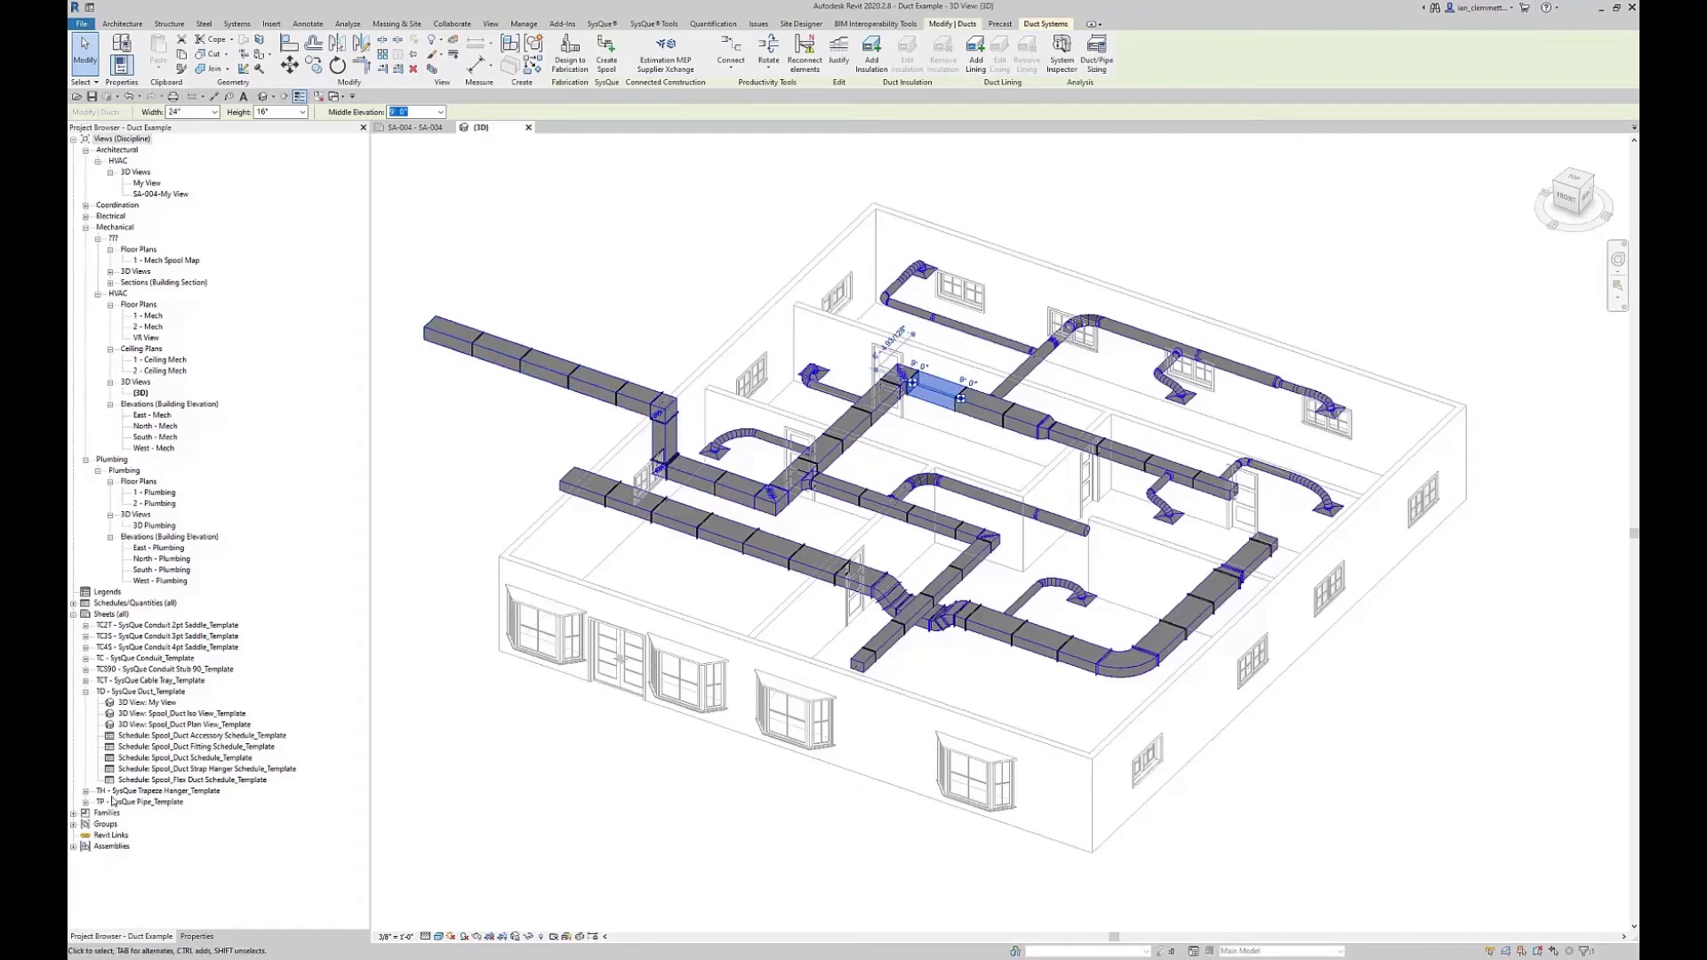
pyautogui.click(196, 937)
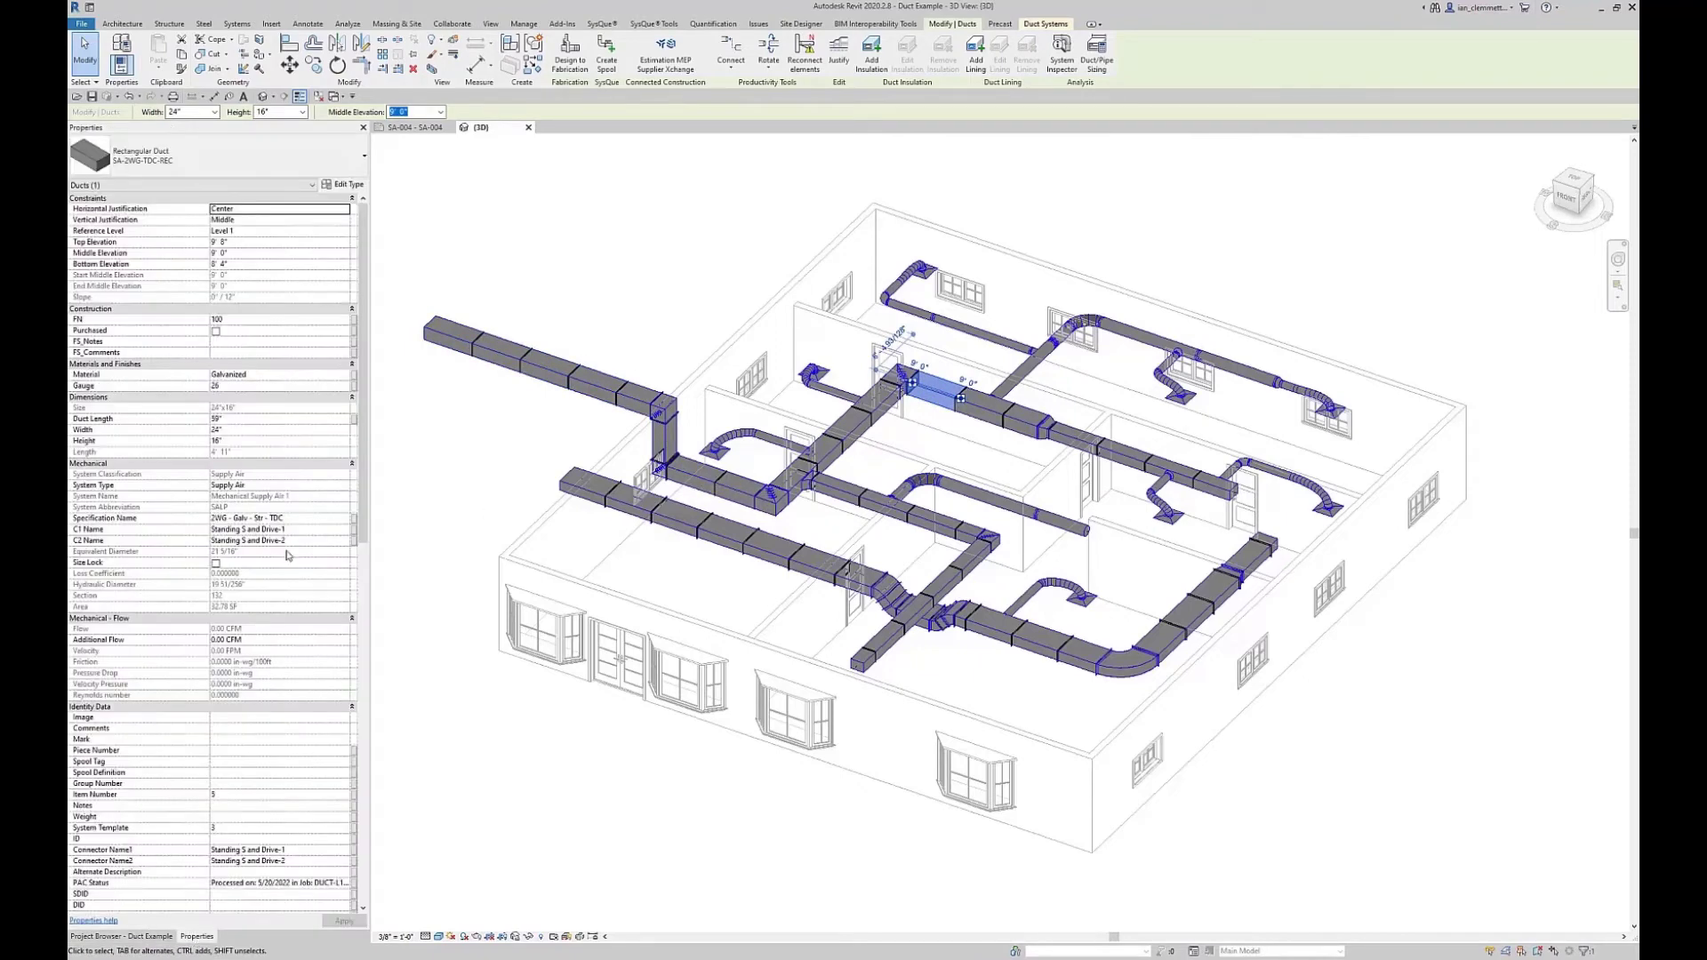
pyautogui.scroll(-1, 283, 555)
pyautogui.scroll(-9, 283, 555)
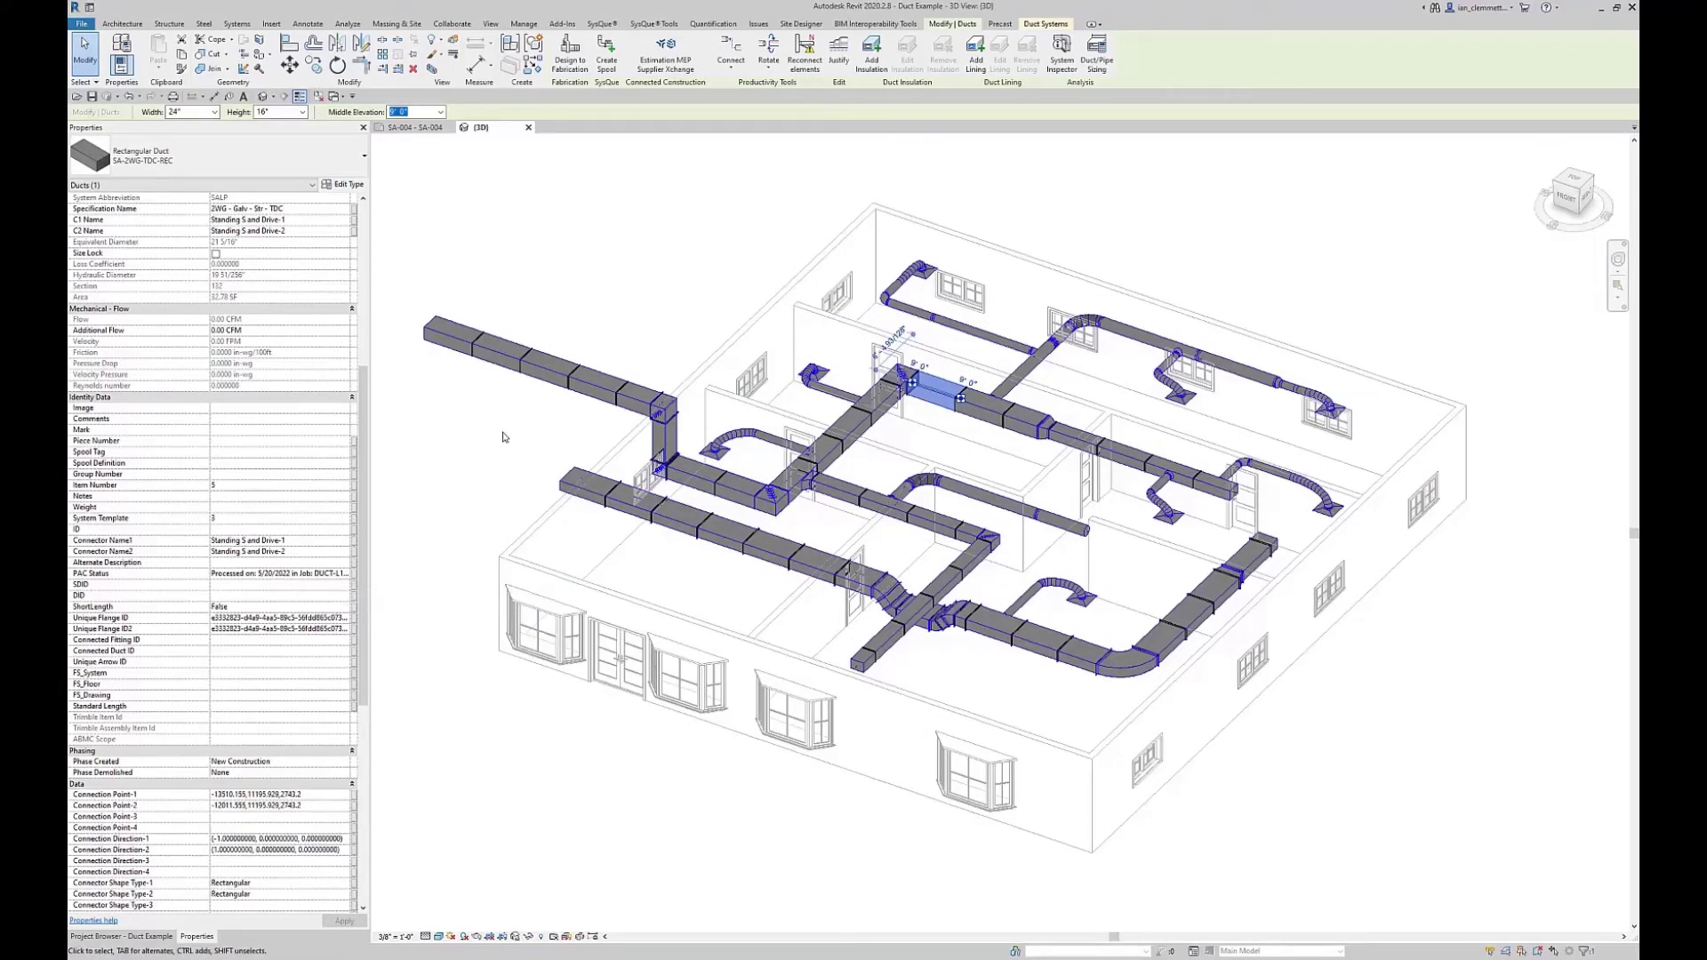
pyautogui.click(498, 469)
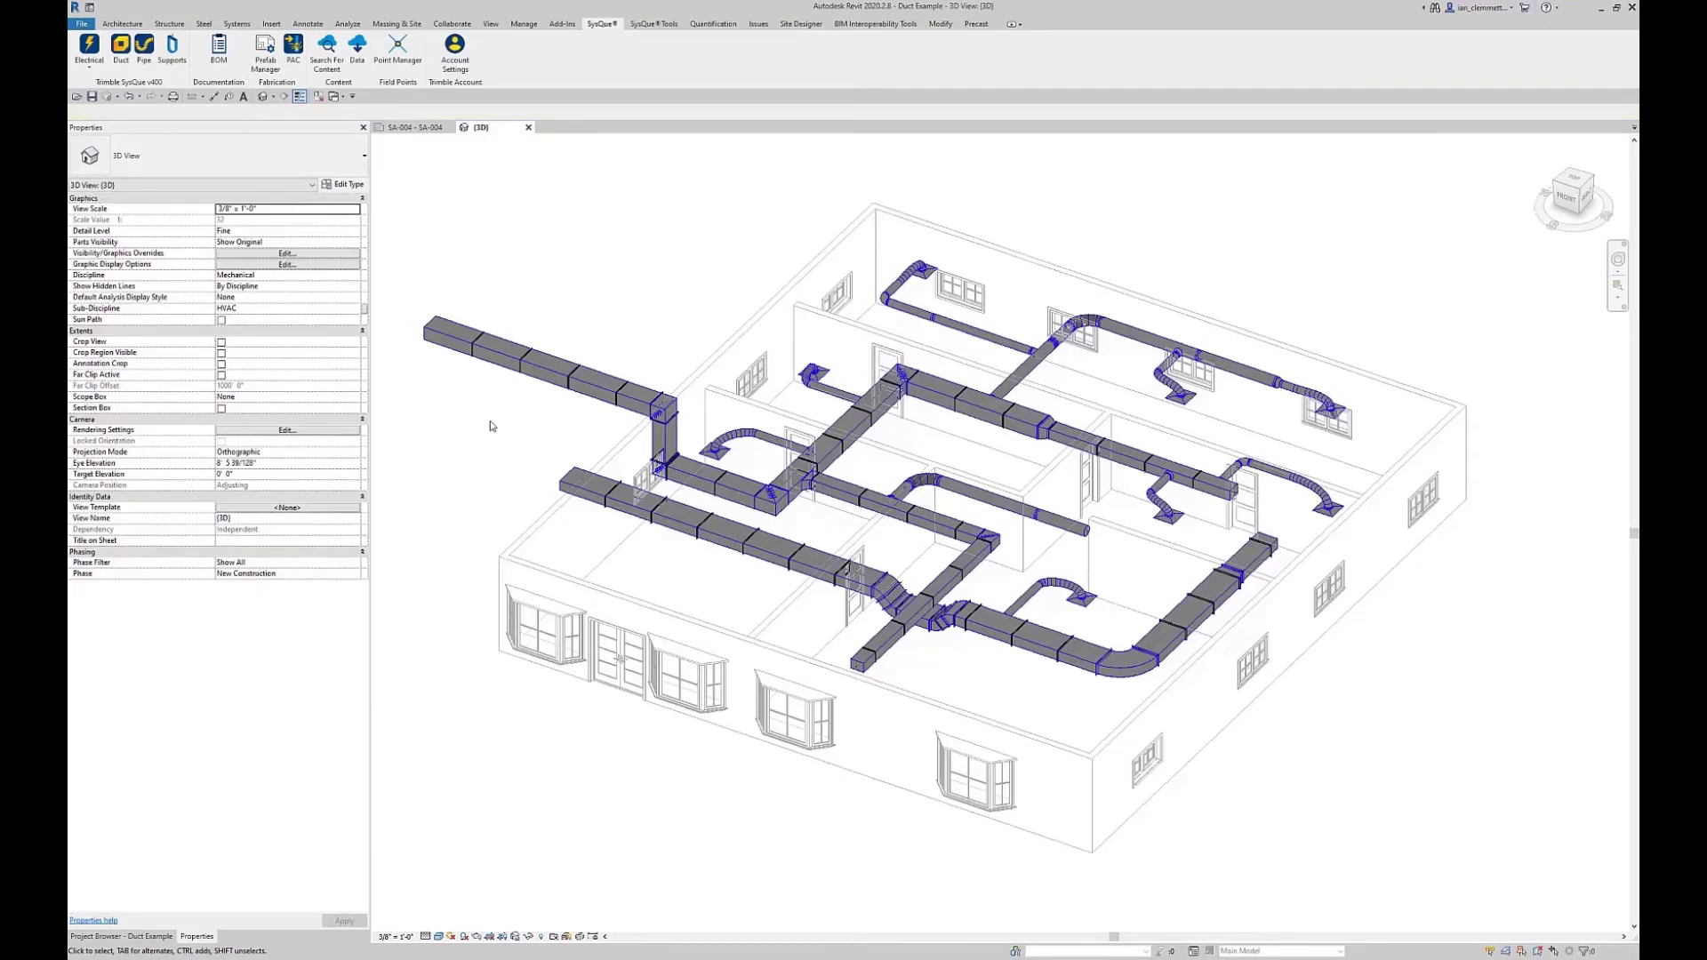
# Select the whole supply duct branch, filtered to only ducts and duct fittings
pyautogui.press('Tab')
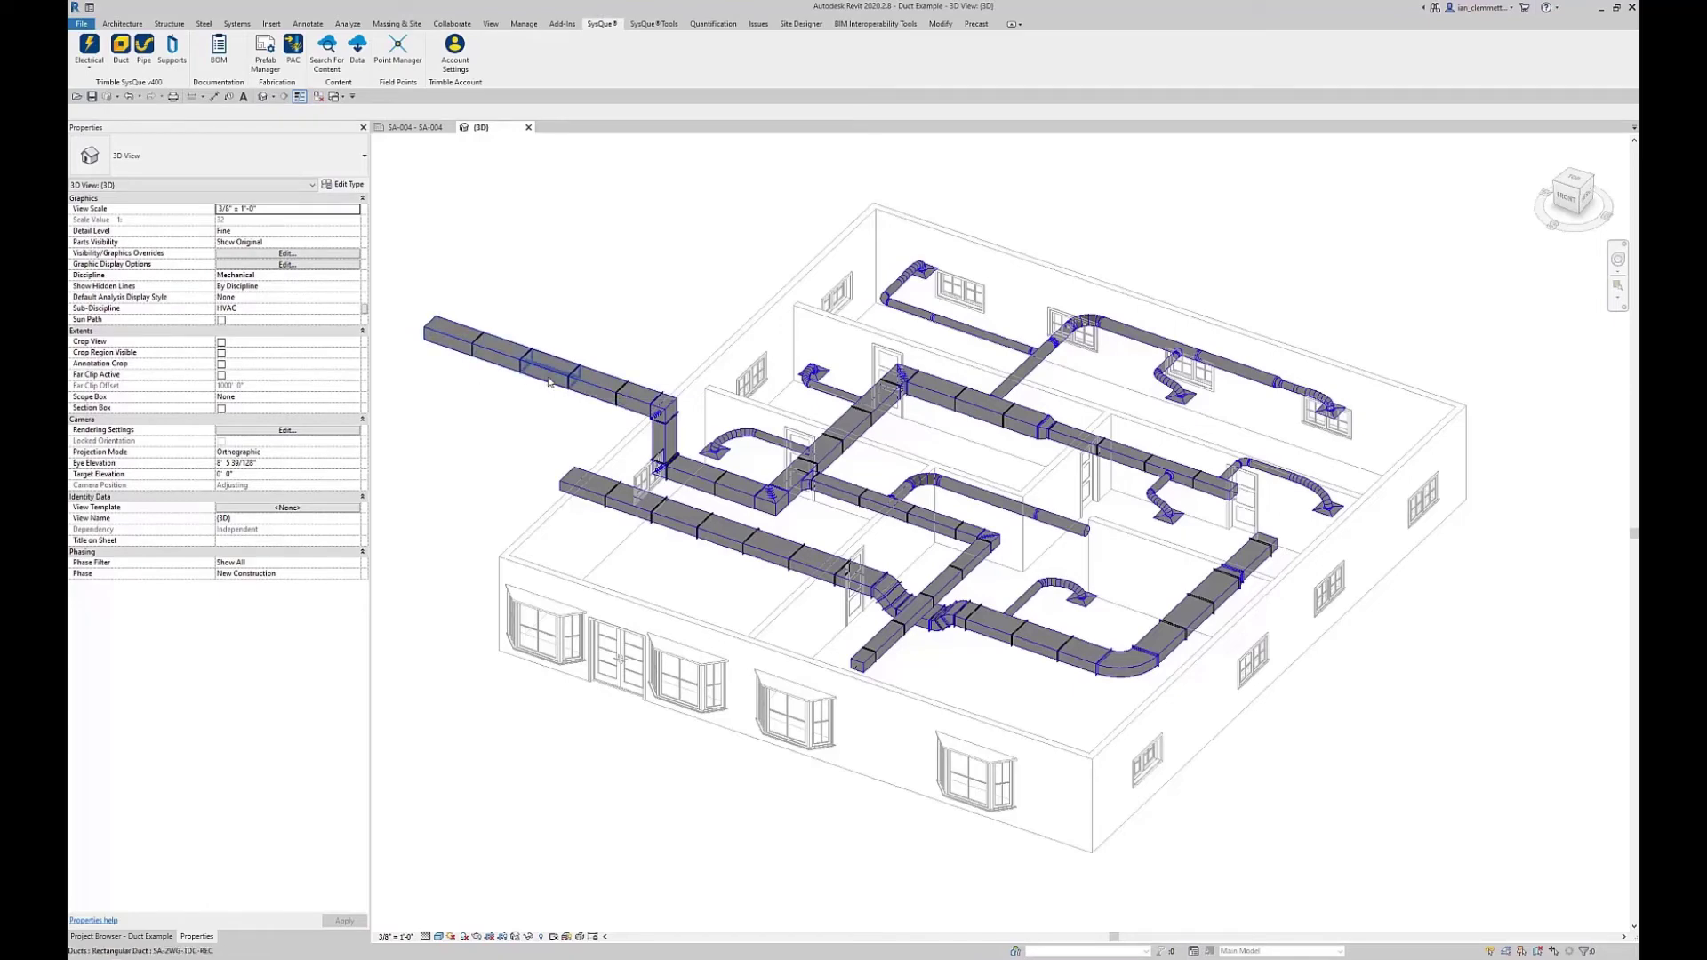
pyautogui.press('Tab')
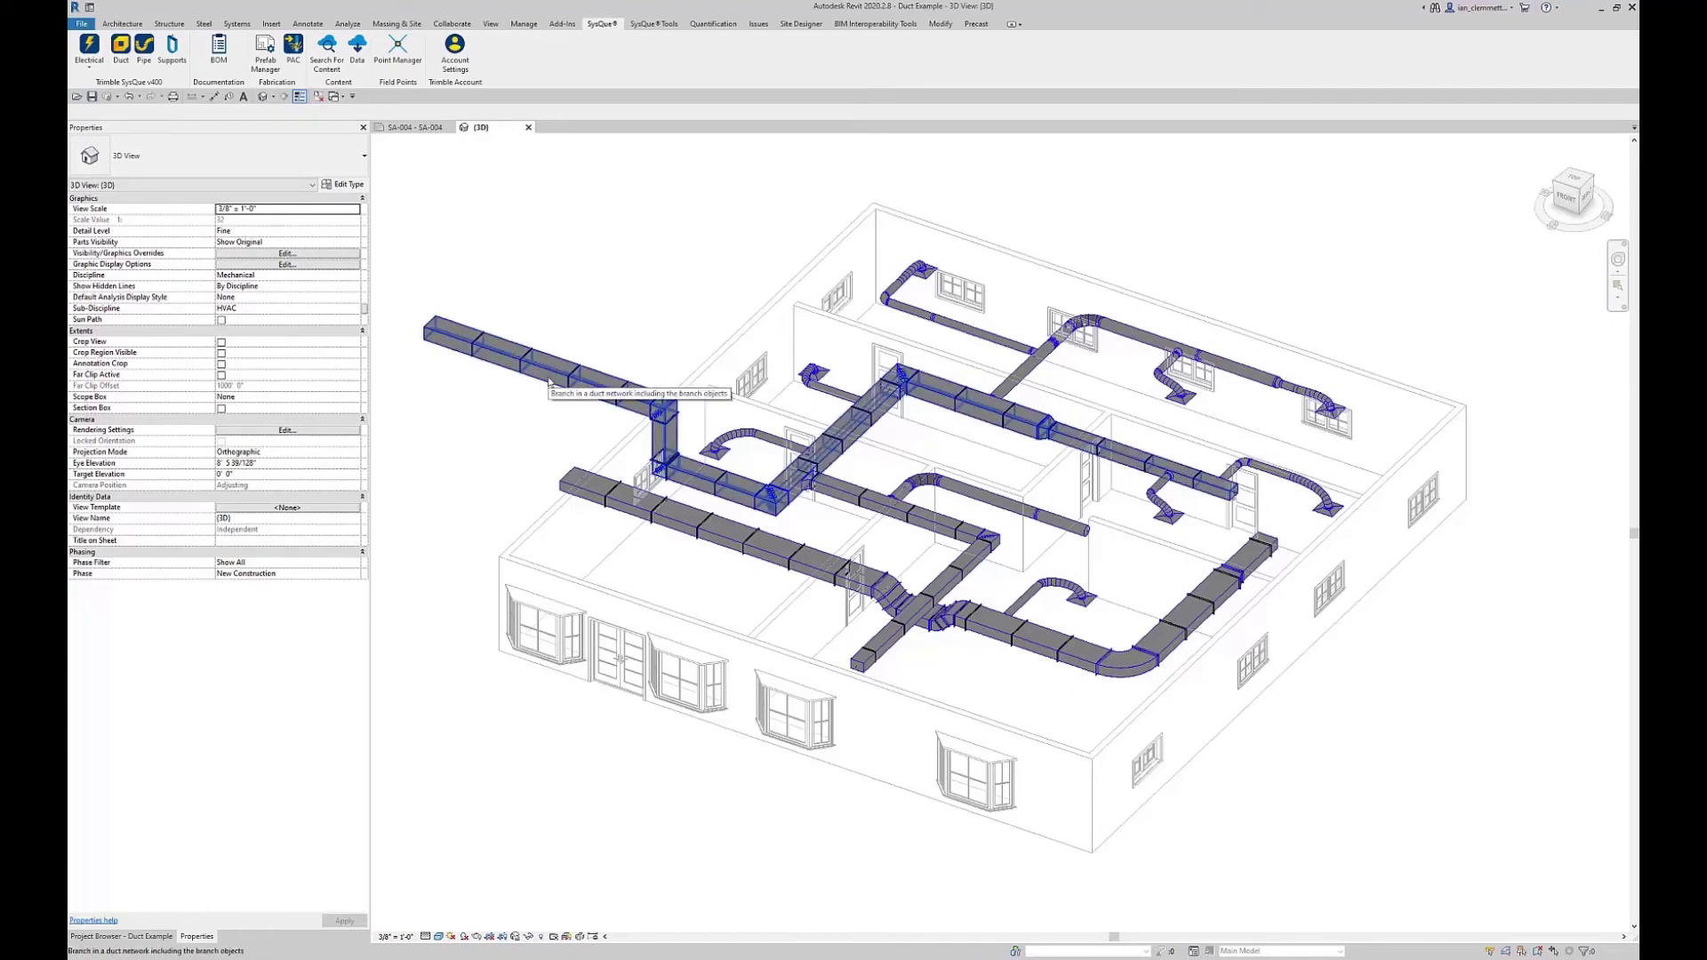
pyautogui.click(548, 383)
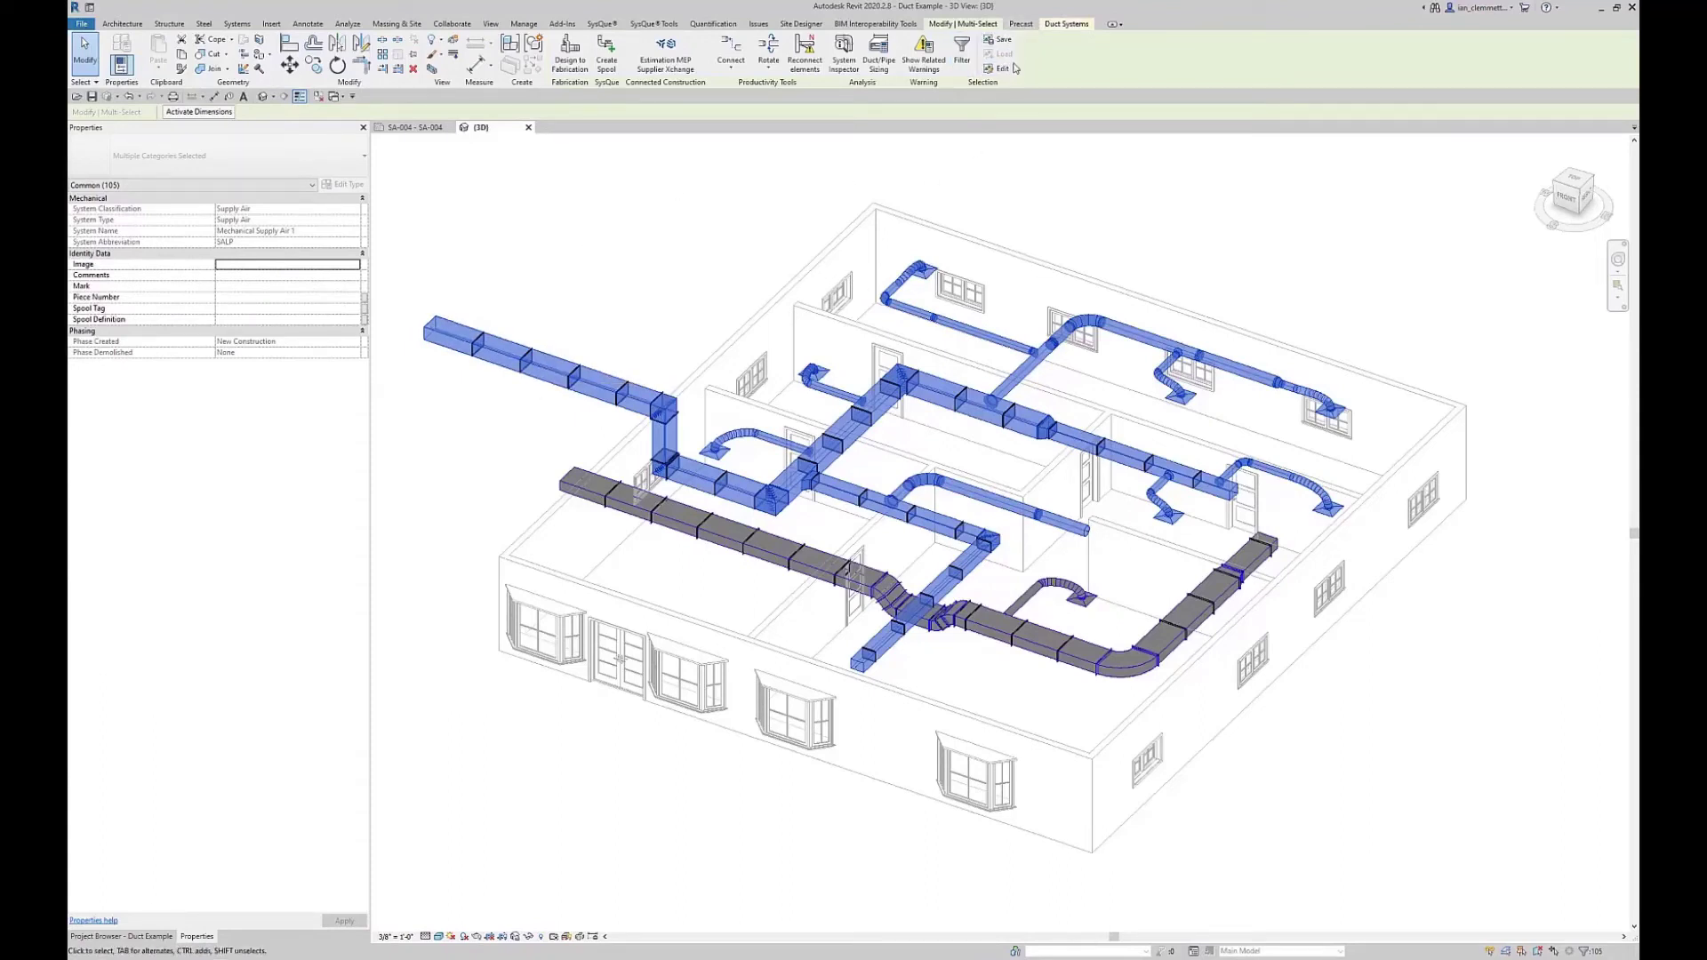
pyautogui.click(962, 49)
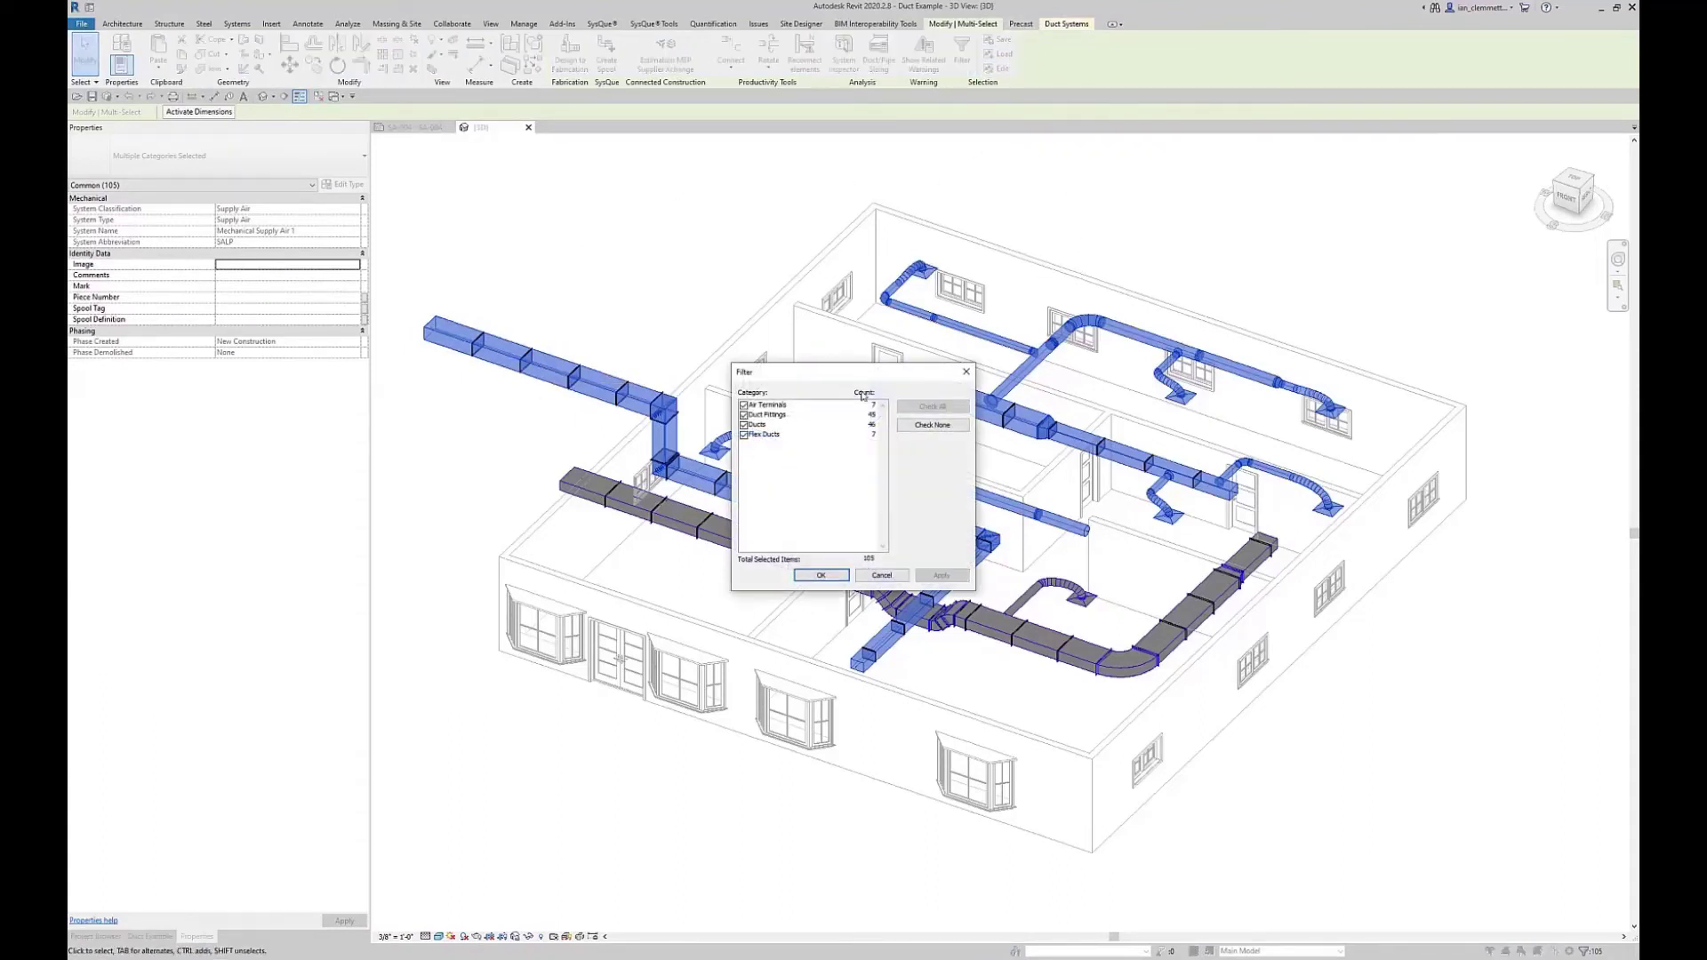
pyautogui.click(744, 435)
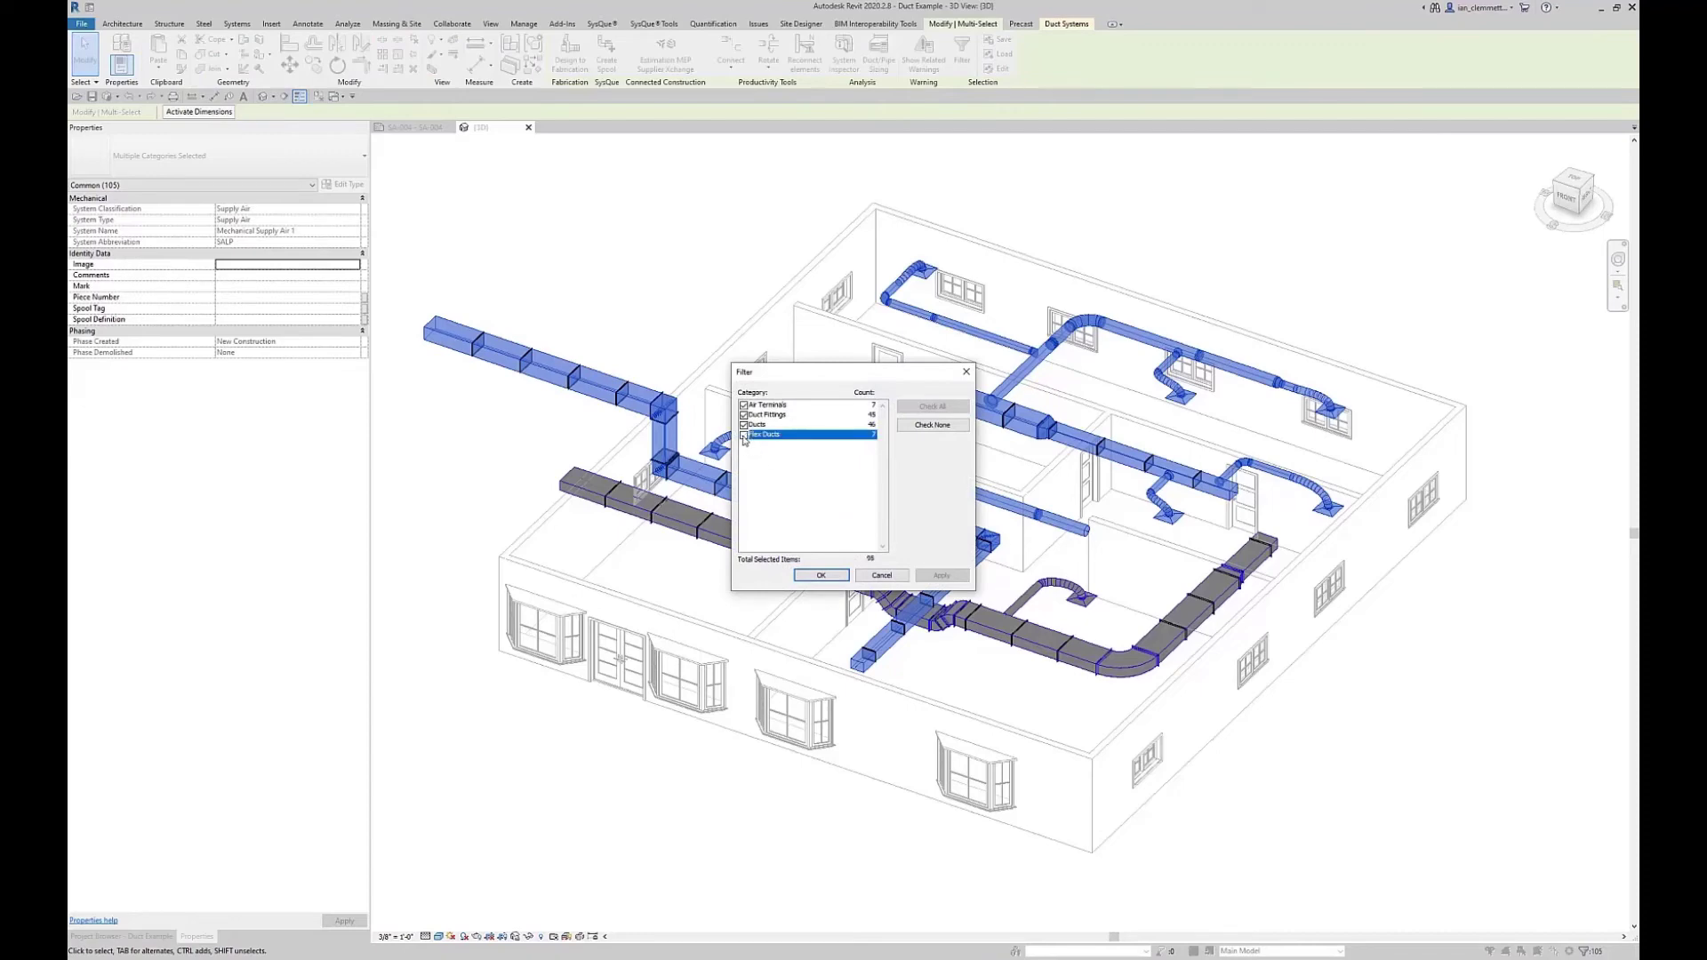
pyautogui.click(744, 405)
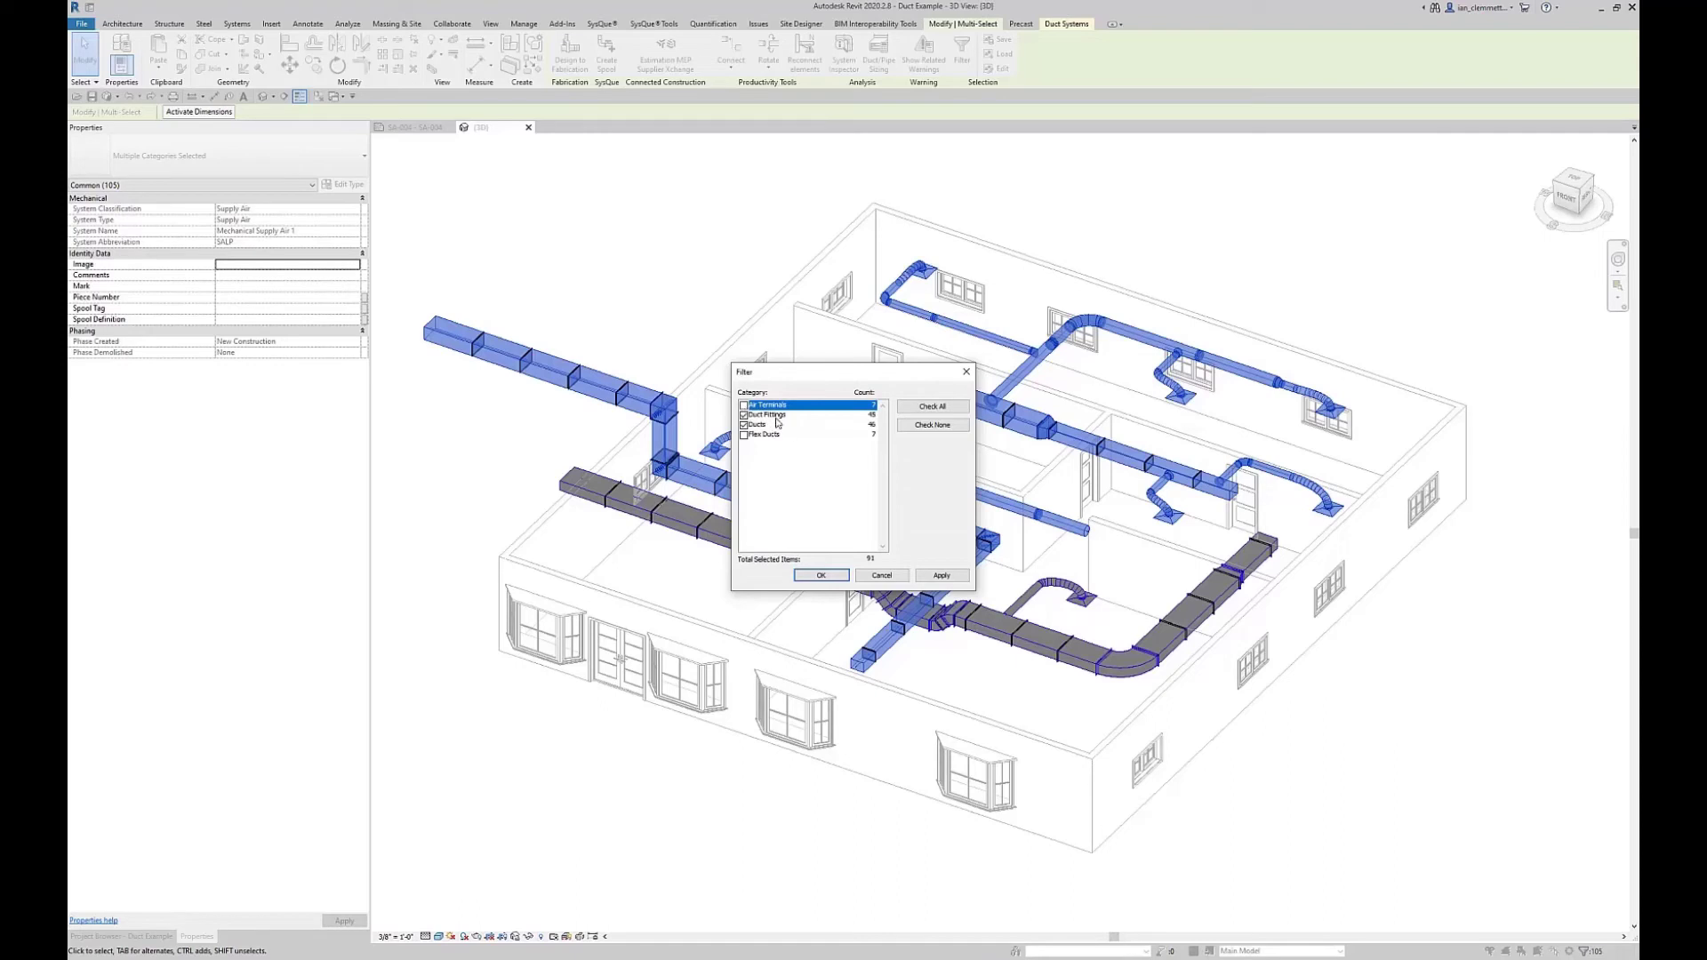
pyautogui.click(824, 575)
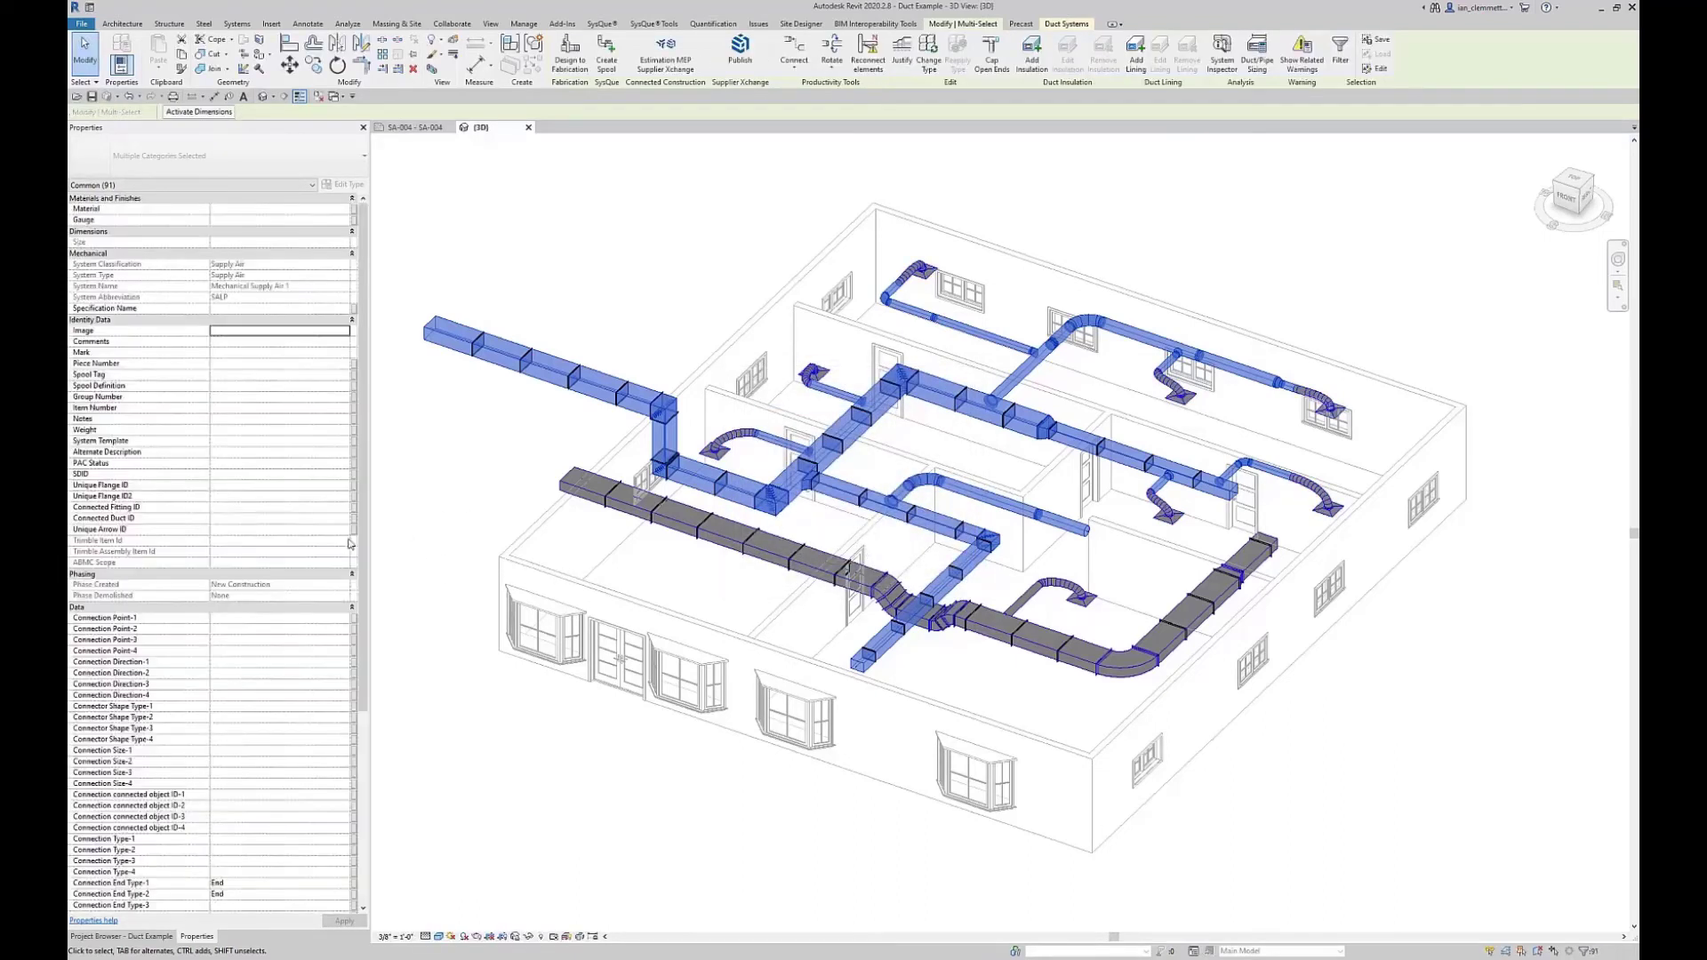
# Set Group Number SALP on the 91 selected ducts and fittings, then deselect
pyautogui.click(228, 397)
pyautogui.write('SALP')
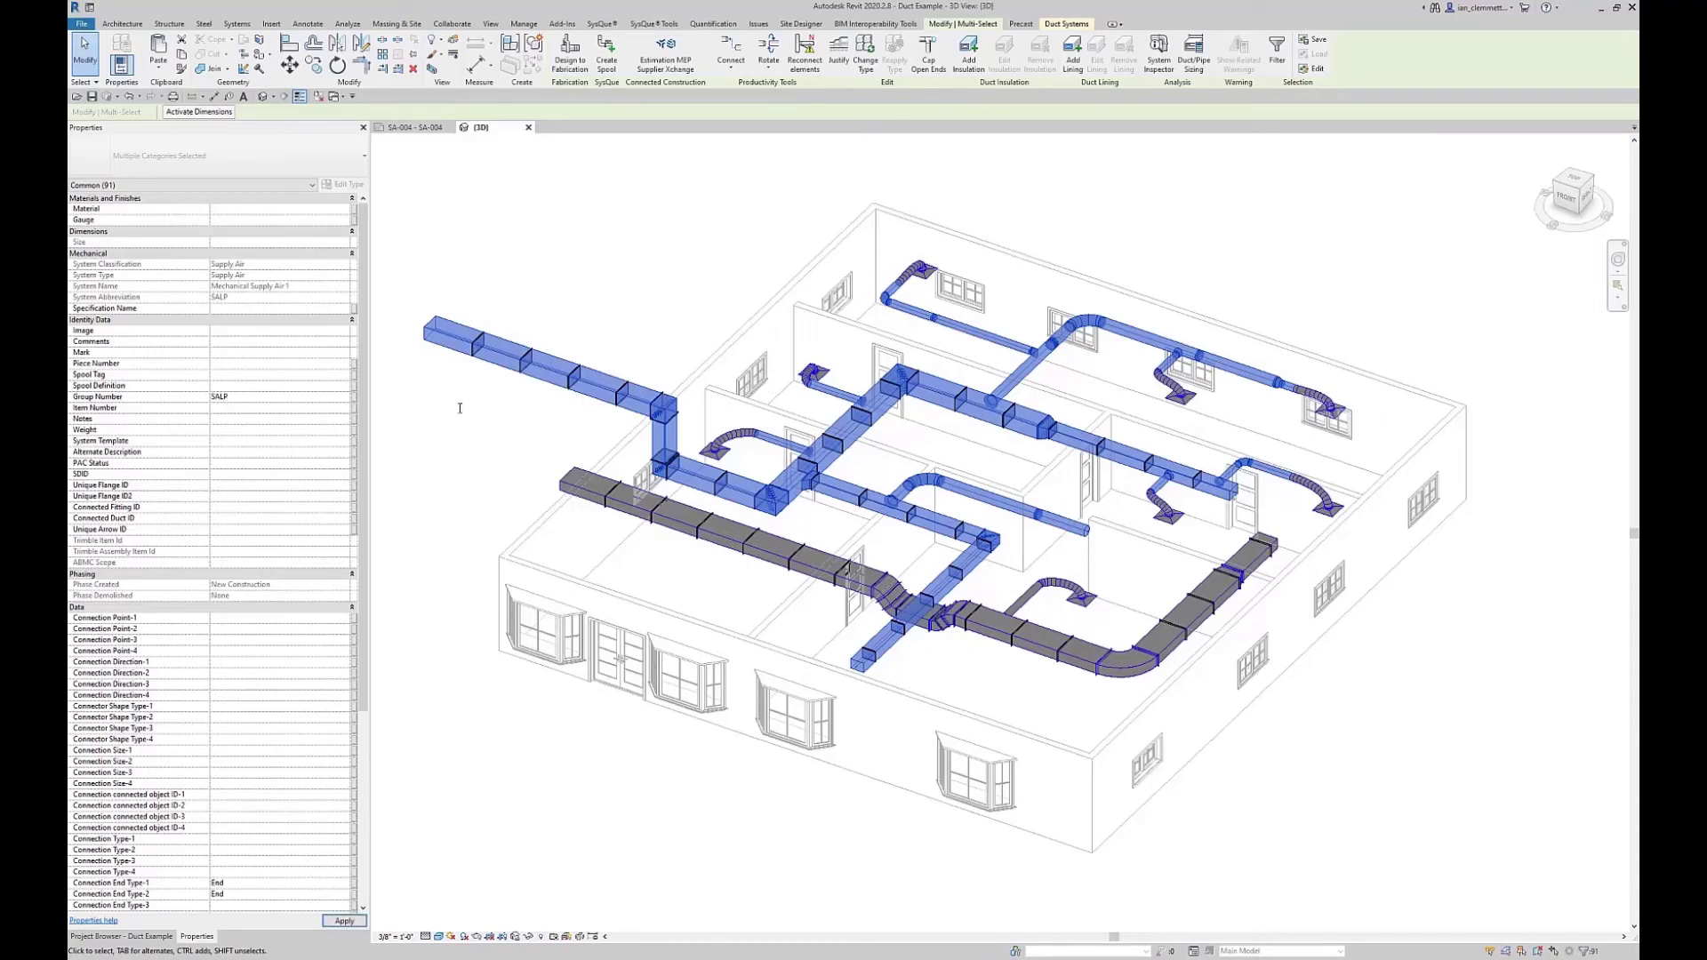
pyautogui.click(456, 472)
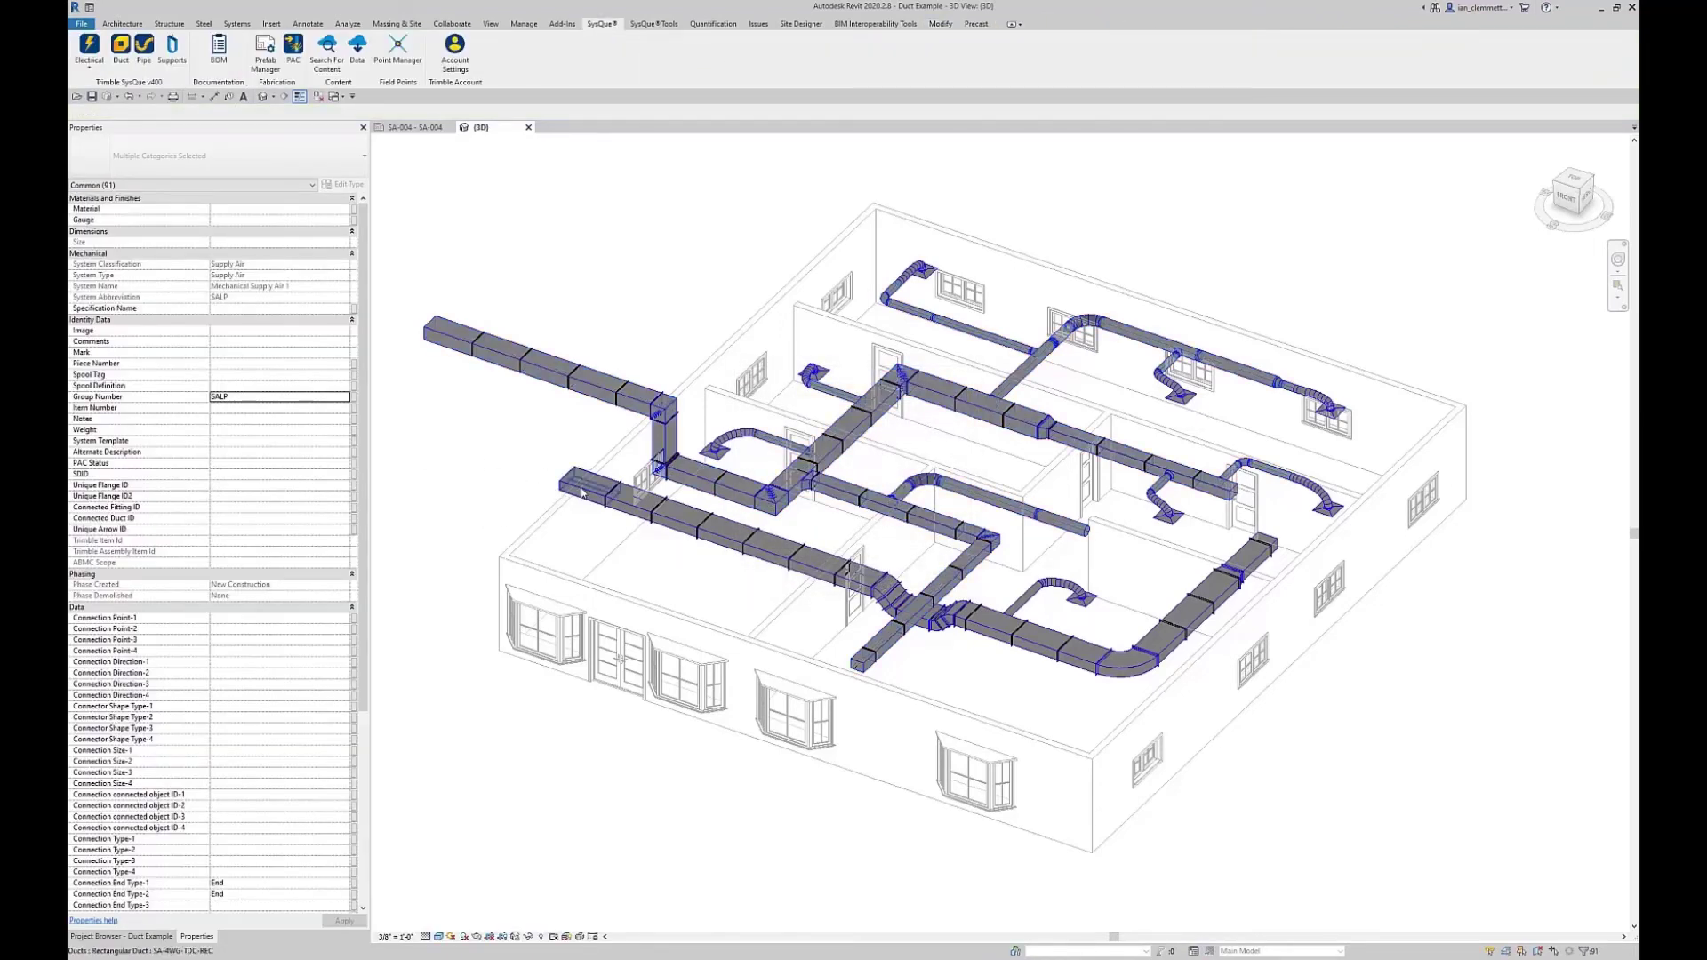
# Select the 37-piece front duct branch and give it Group Number RA
pyautogui.press('Tab')
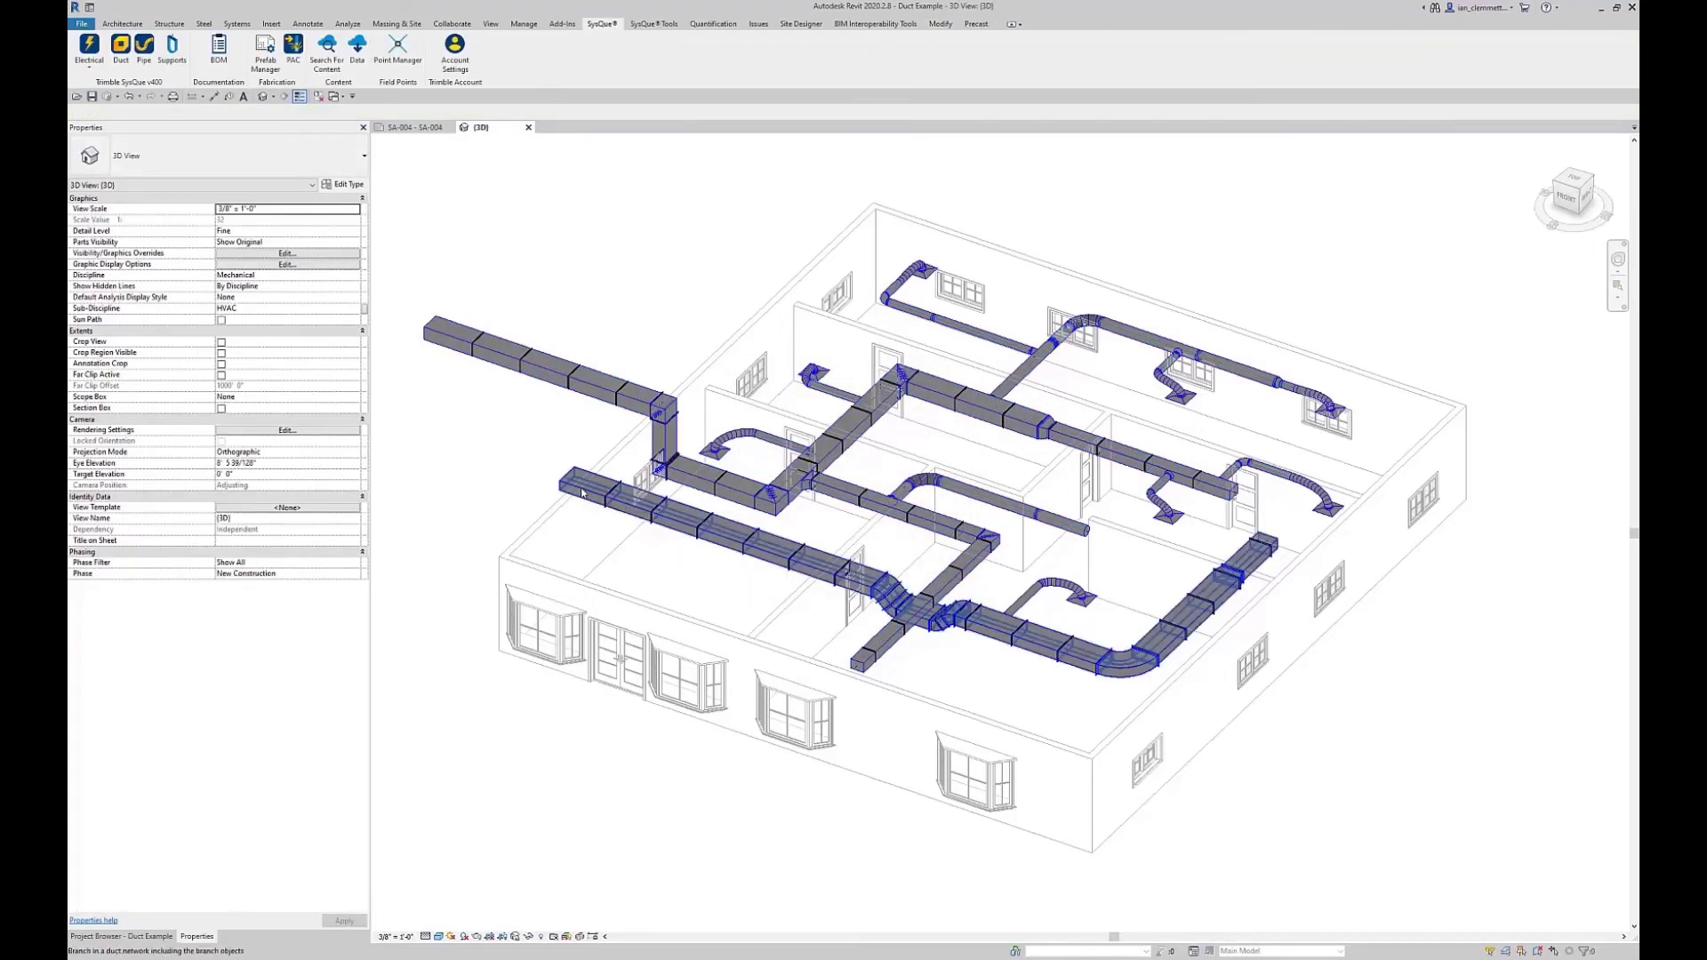
pyautogui.click(466, 529)
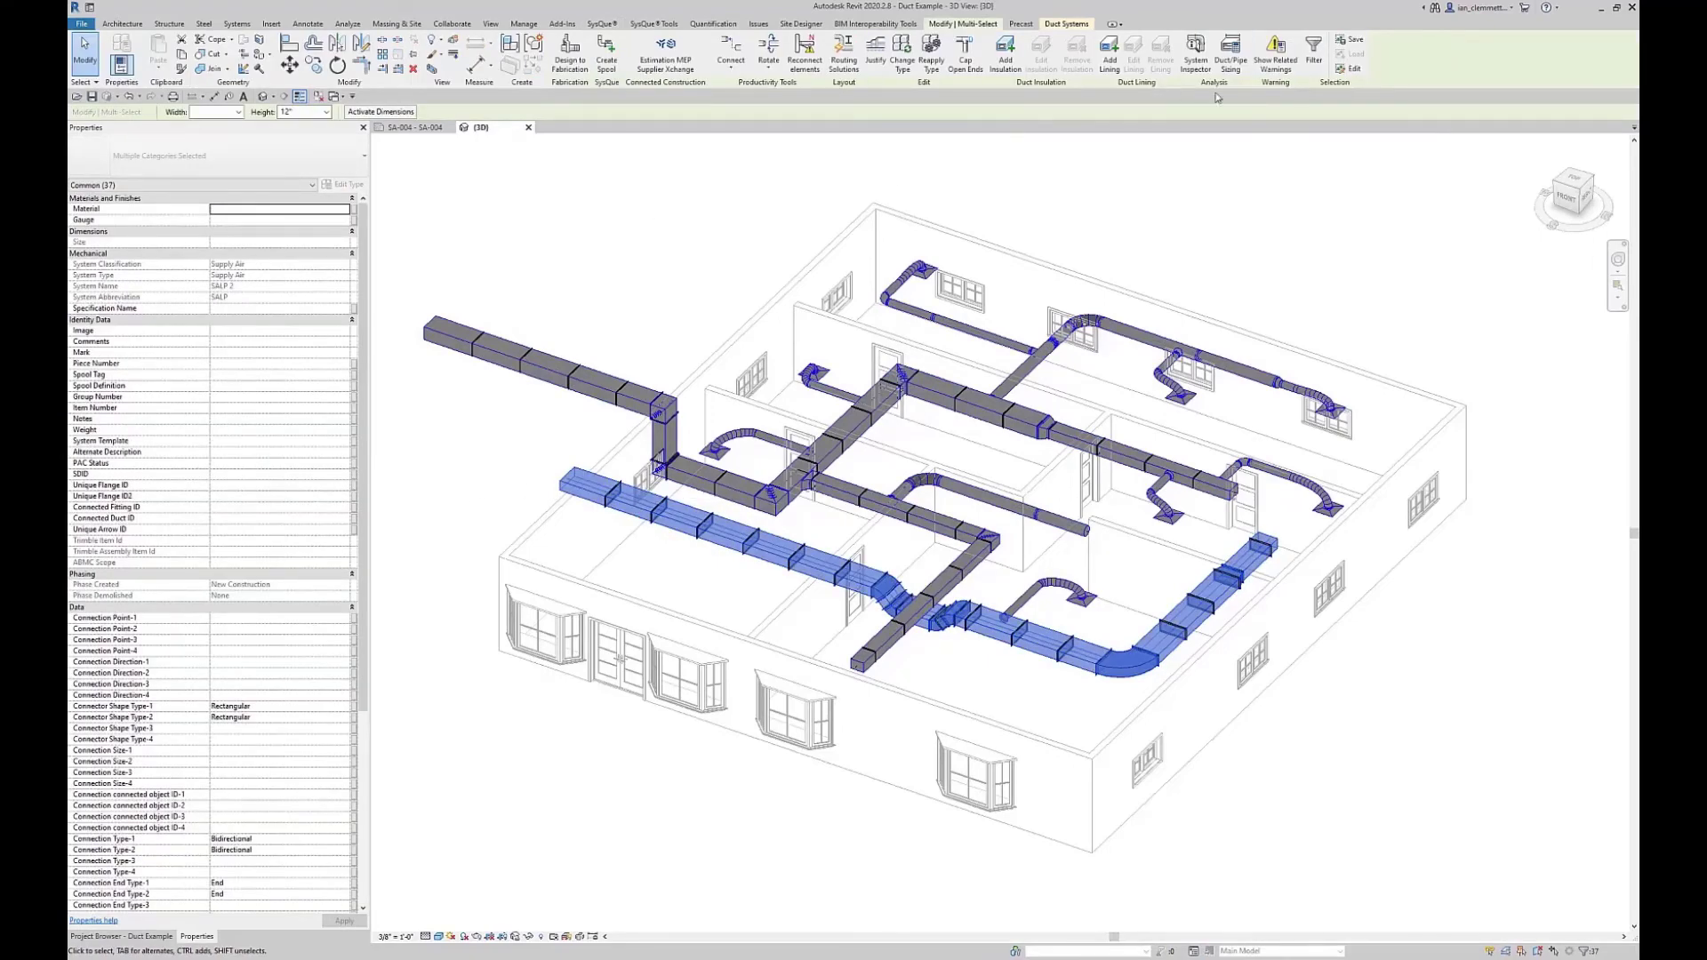
pyautogui.click(1313, 49)
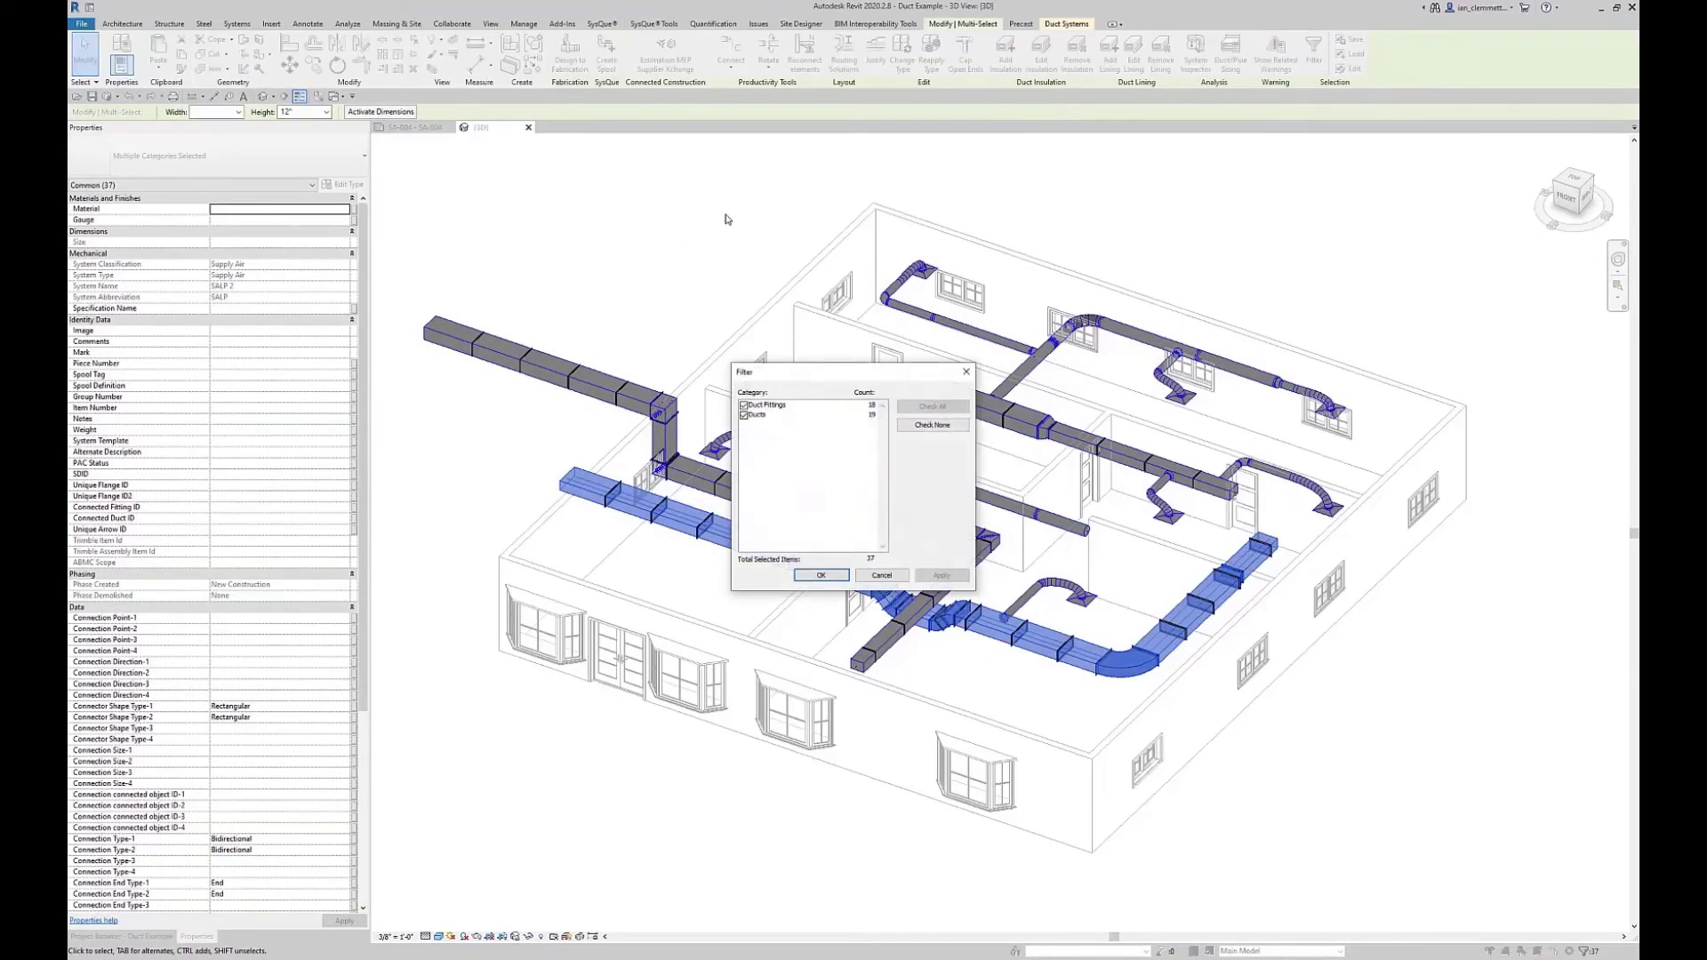
pyautogui.click(821, 575)
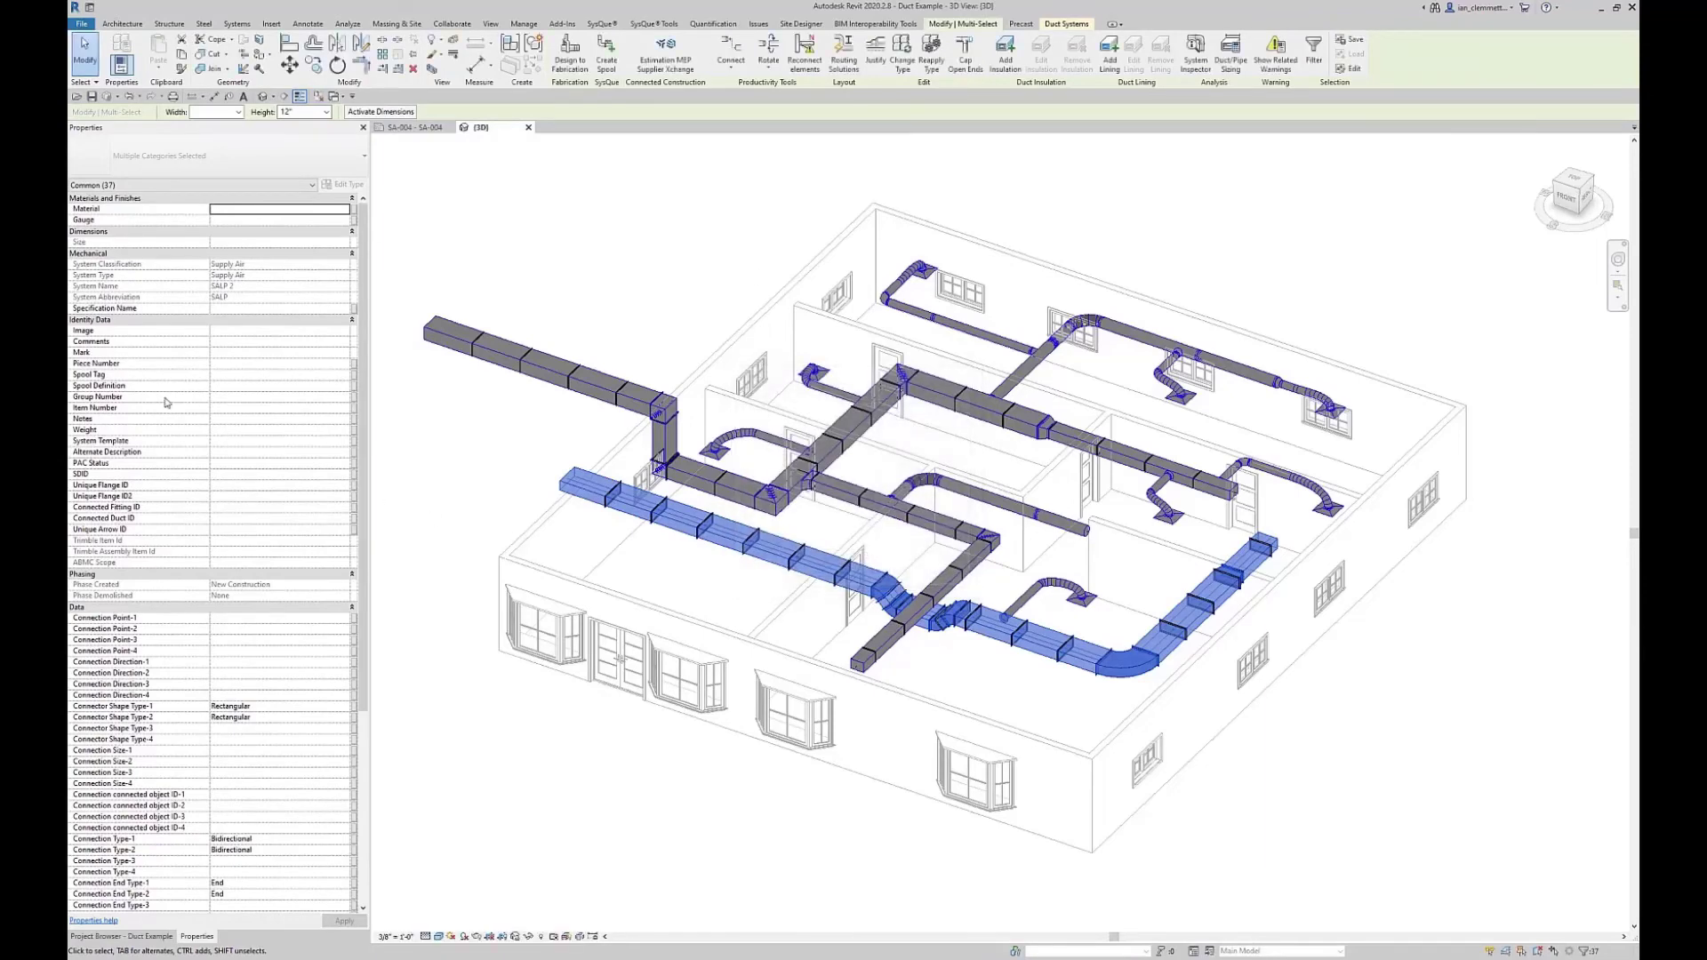
pyautogui.click(254, 400)
pyautogui.write('RA')
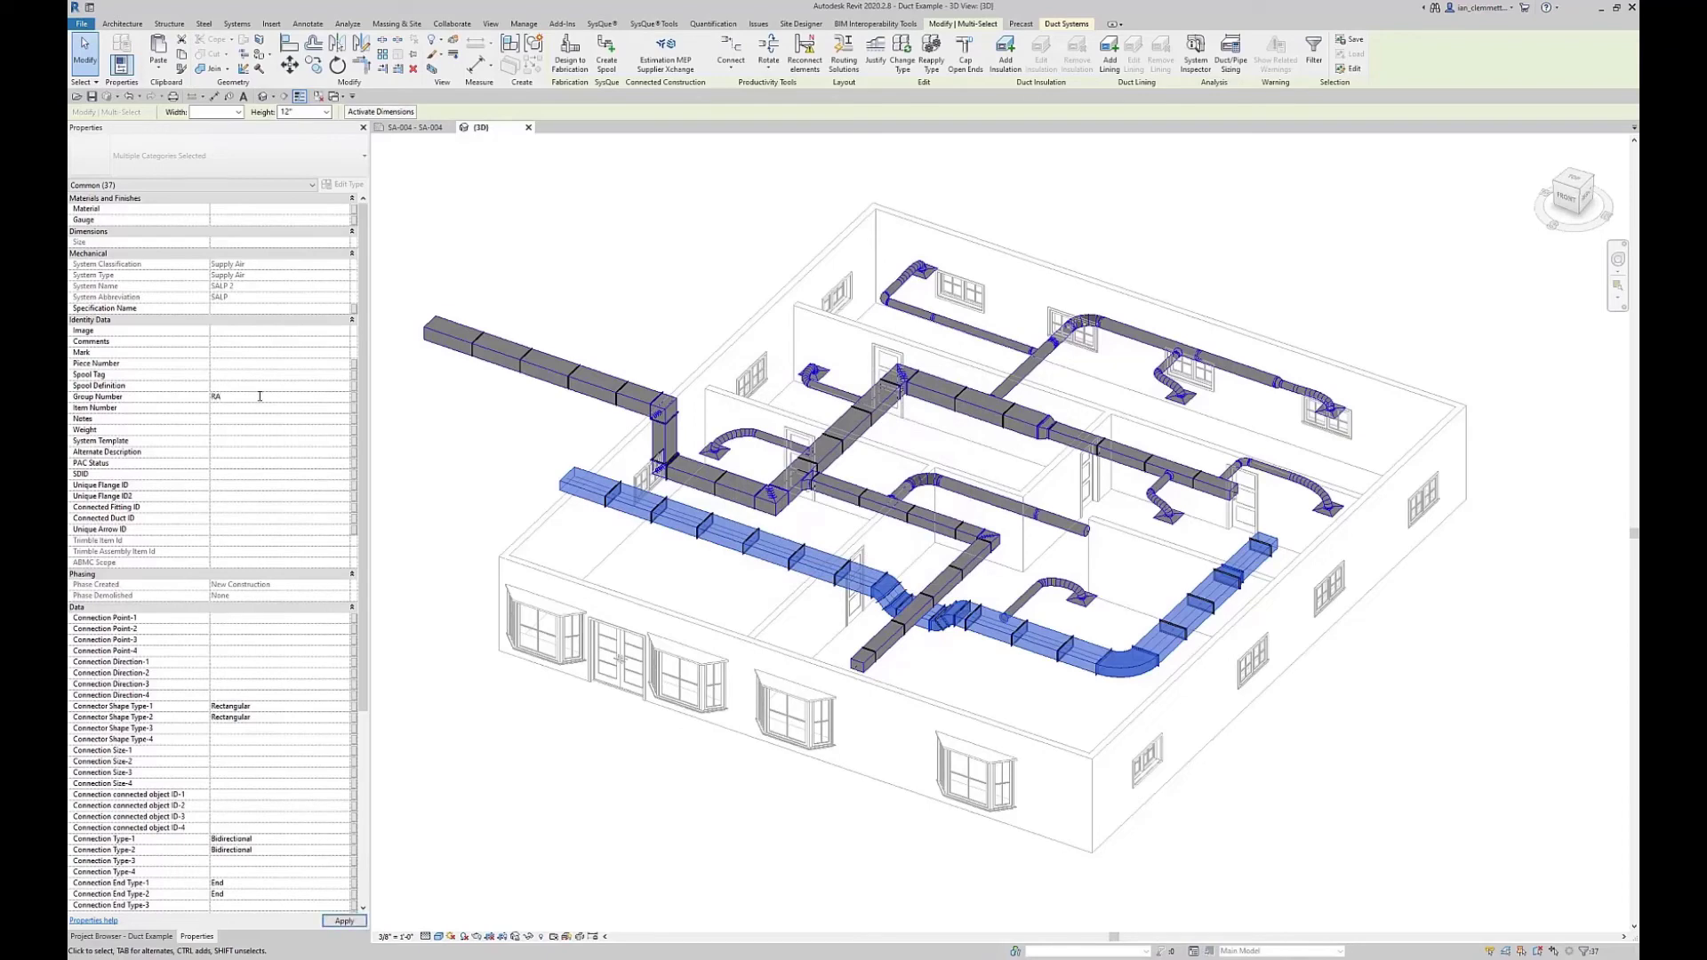
pyautogui.click(600, 787)
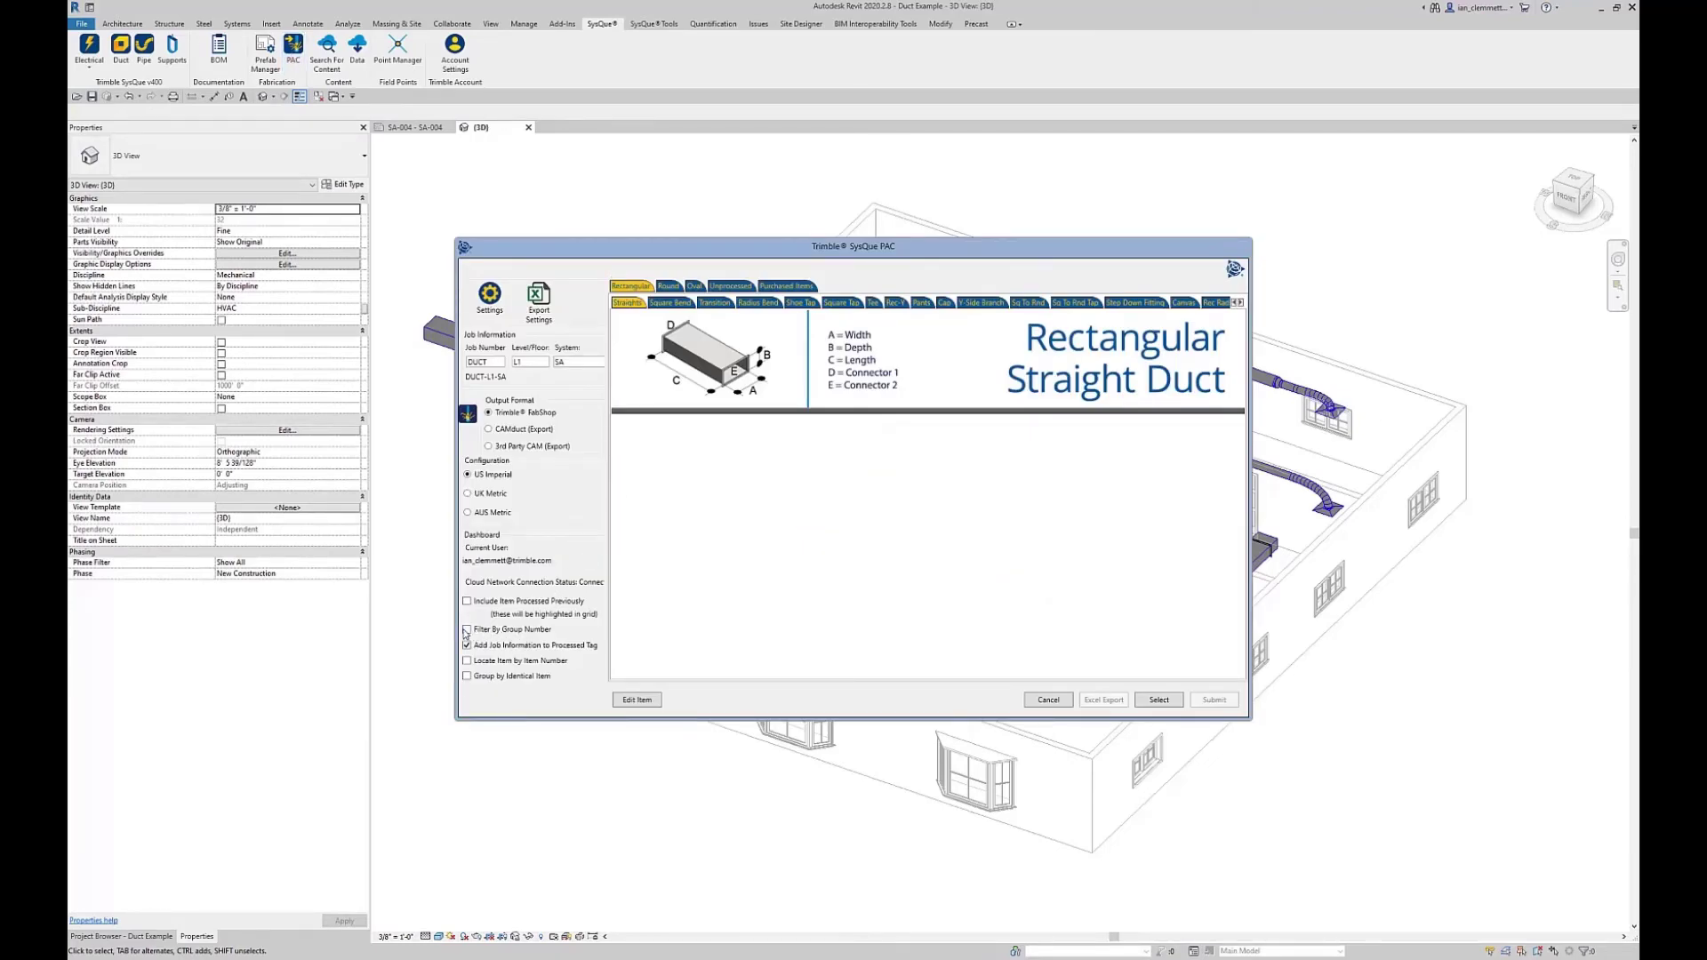
# Enable PAC's group-number filter set to RA, then abandon a trial window pick of the ducts
pyautogui.click(468, 631)
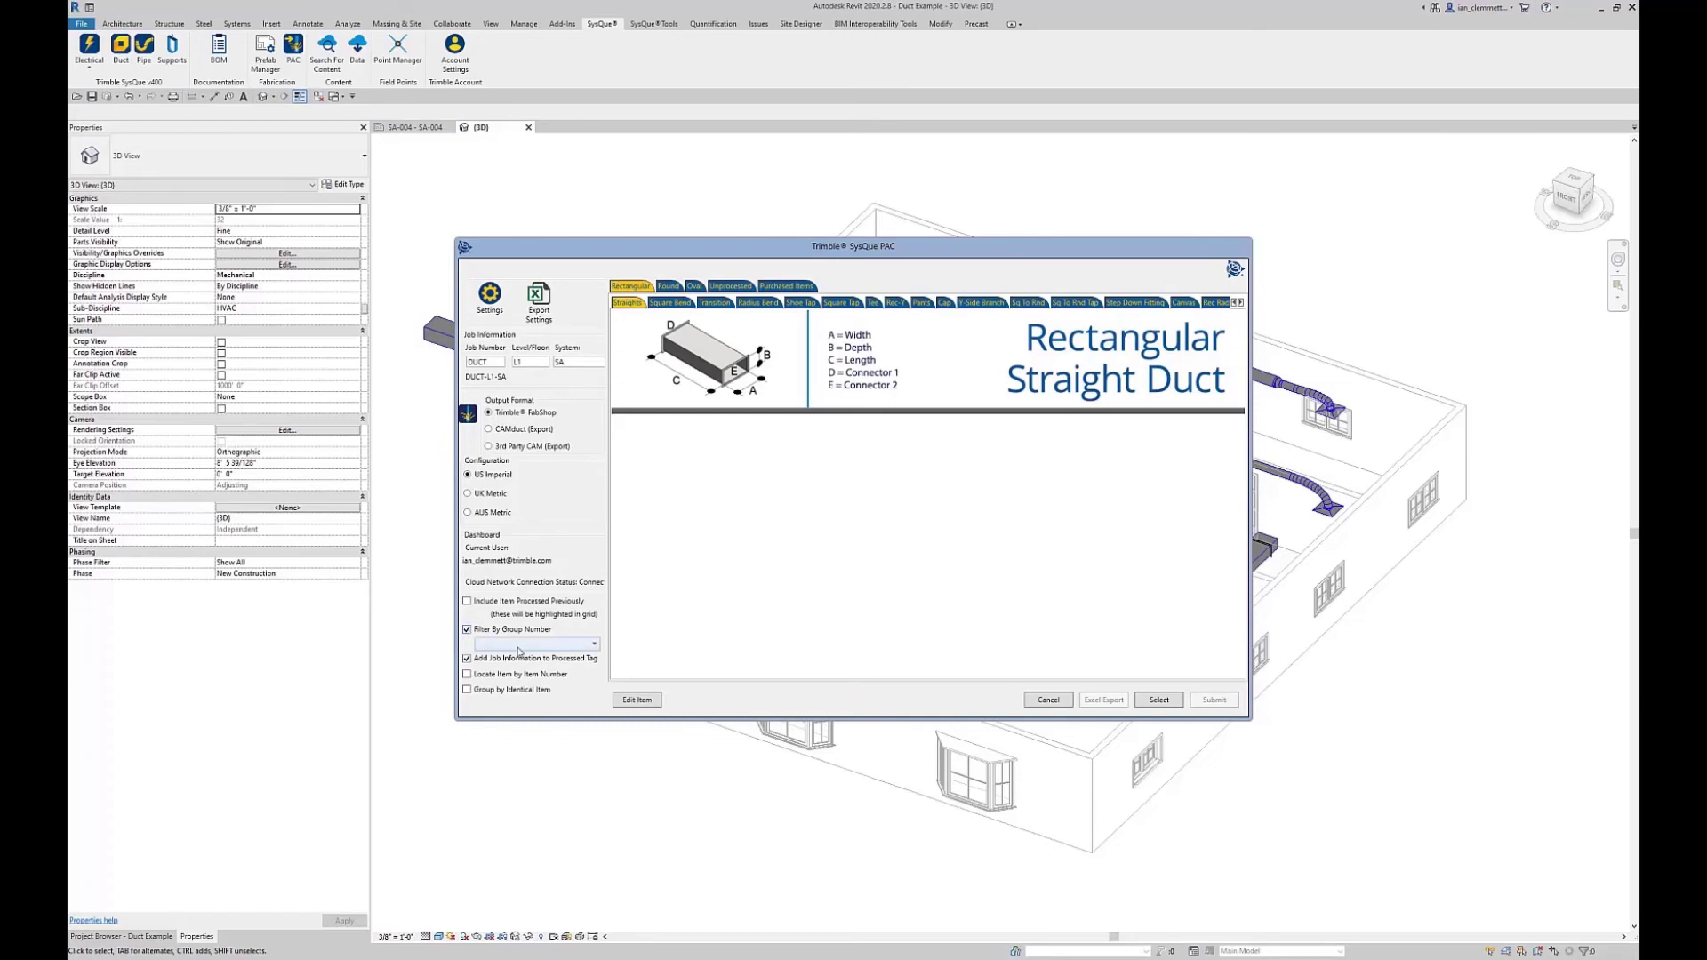
pyautogui.click(519, 645)
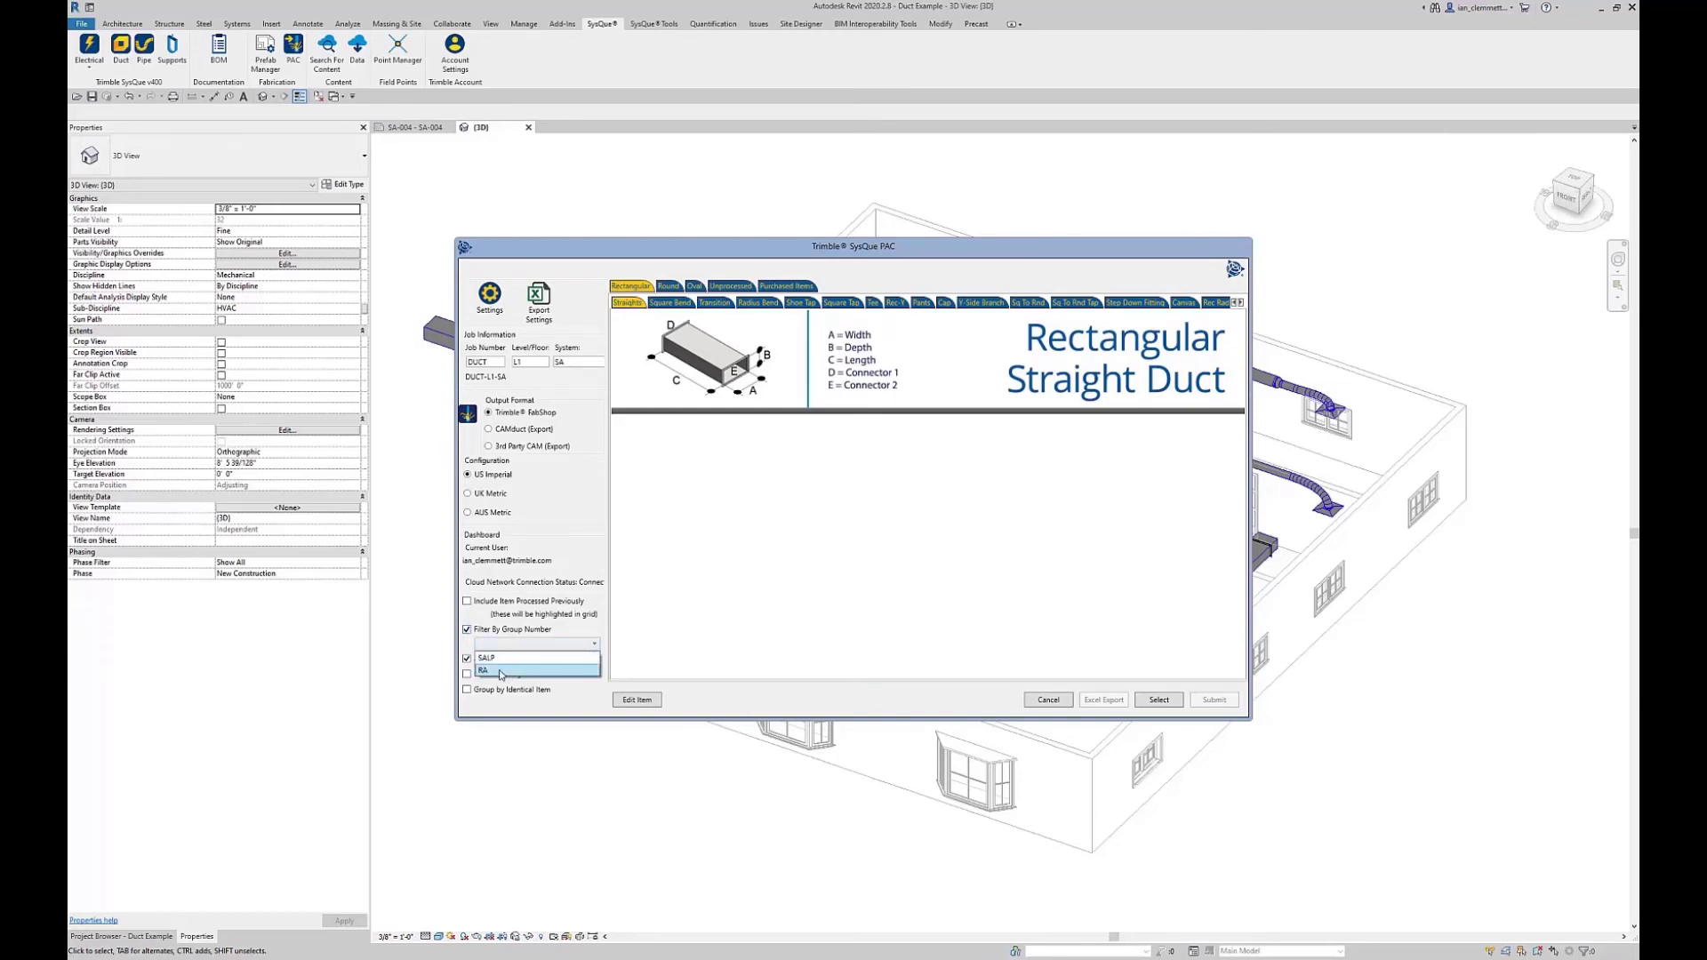
pyautogui.click(500, 671)
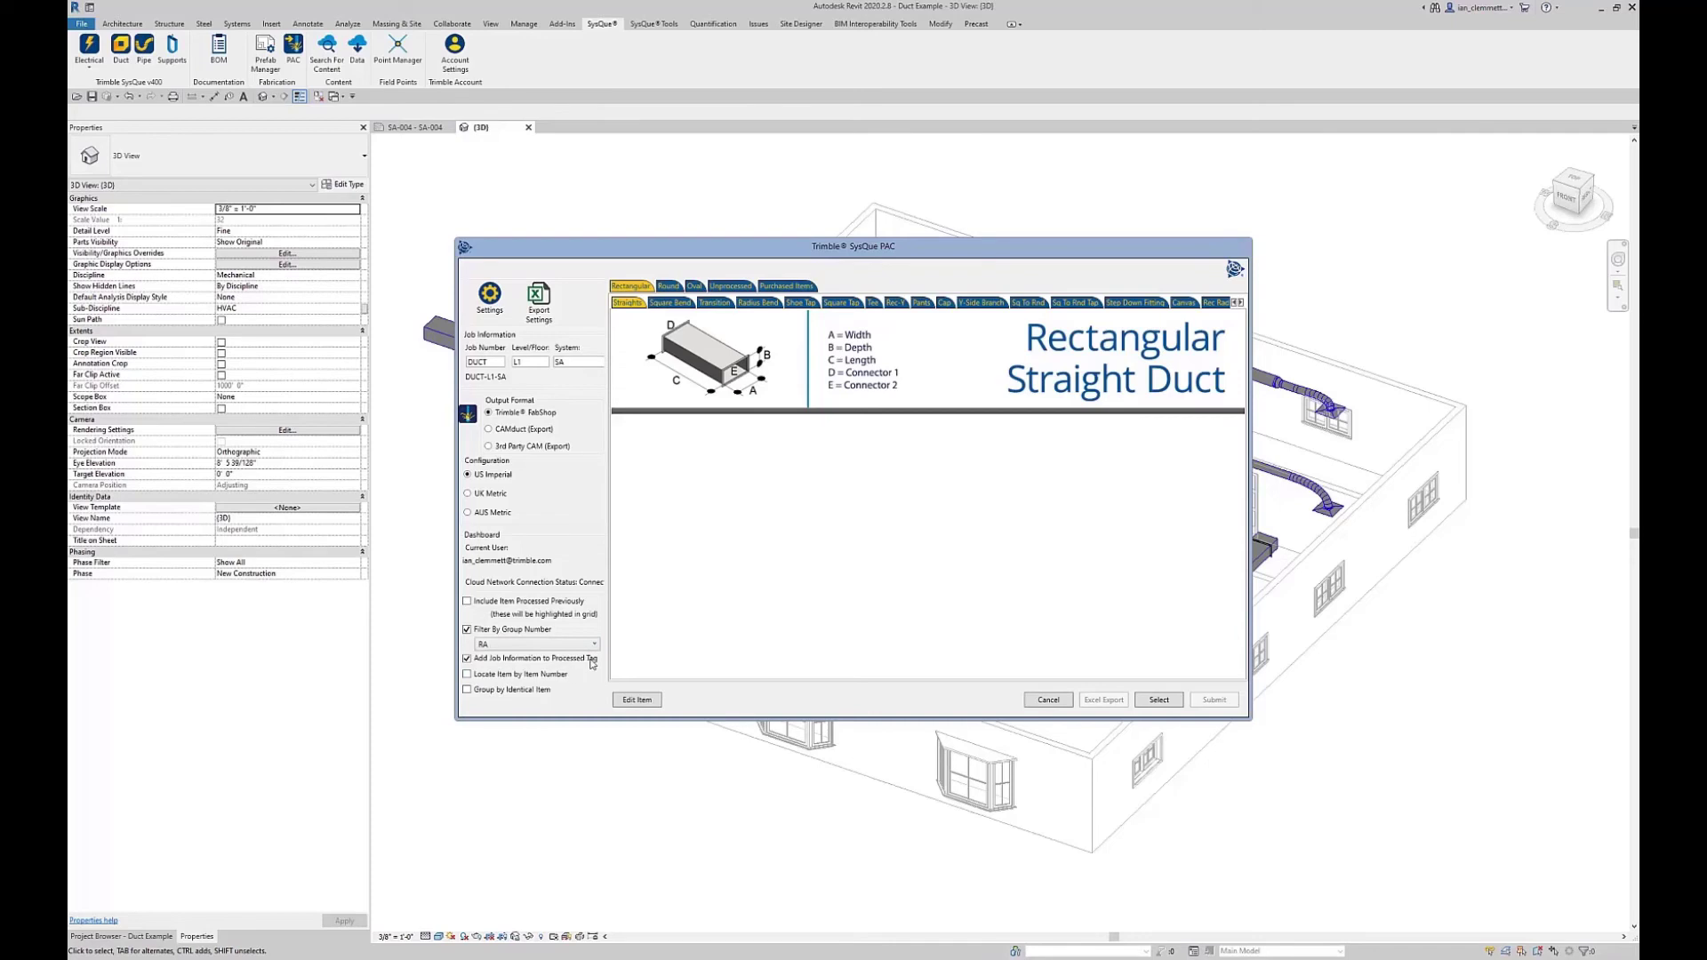
pyautogui.click(1159, 701)
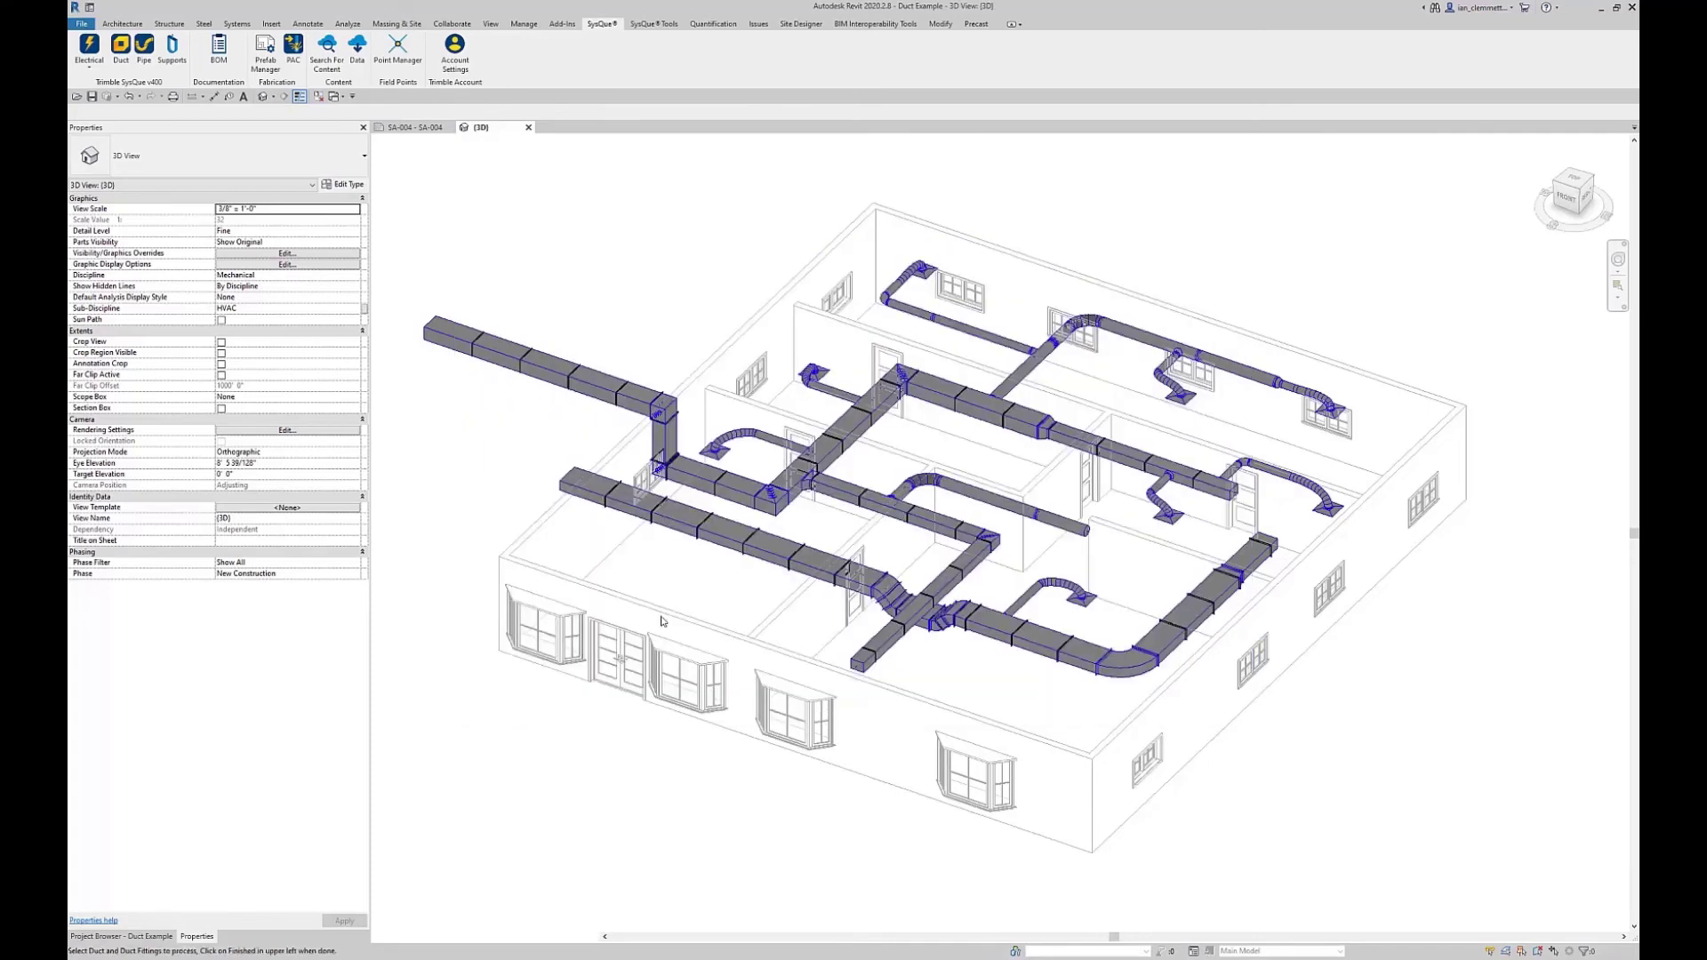
pyautogui.moveTo(410, 222); pyautogui.dragTo(1468, 806)
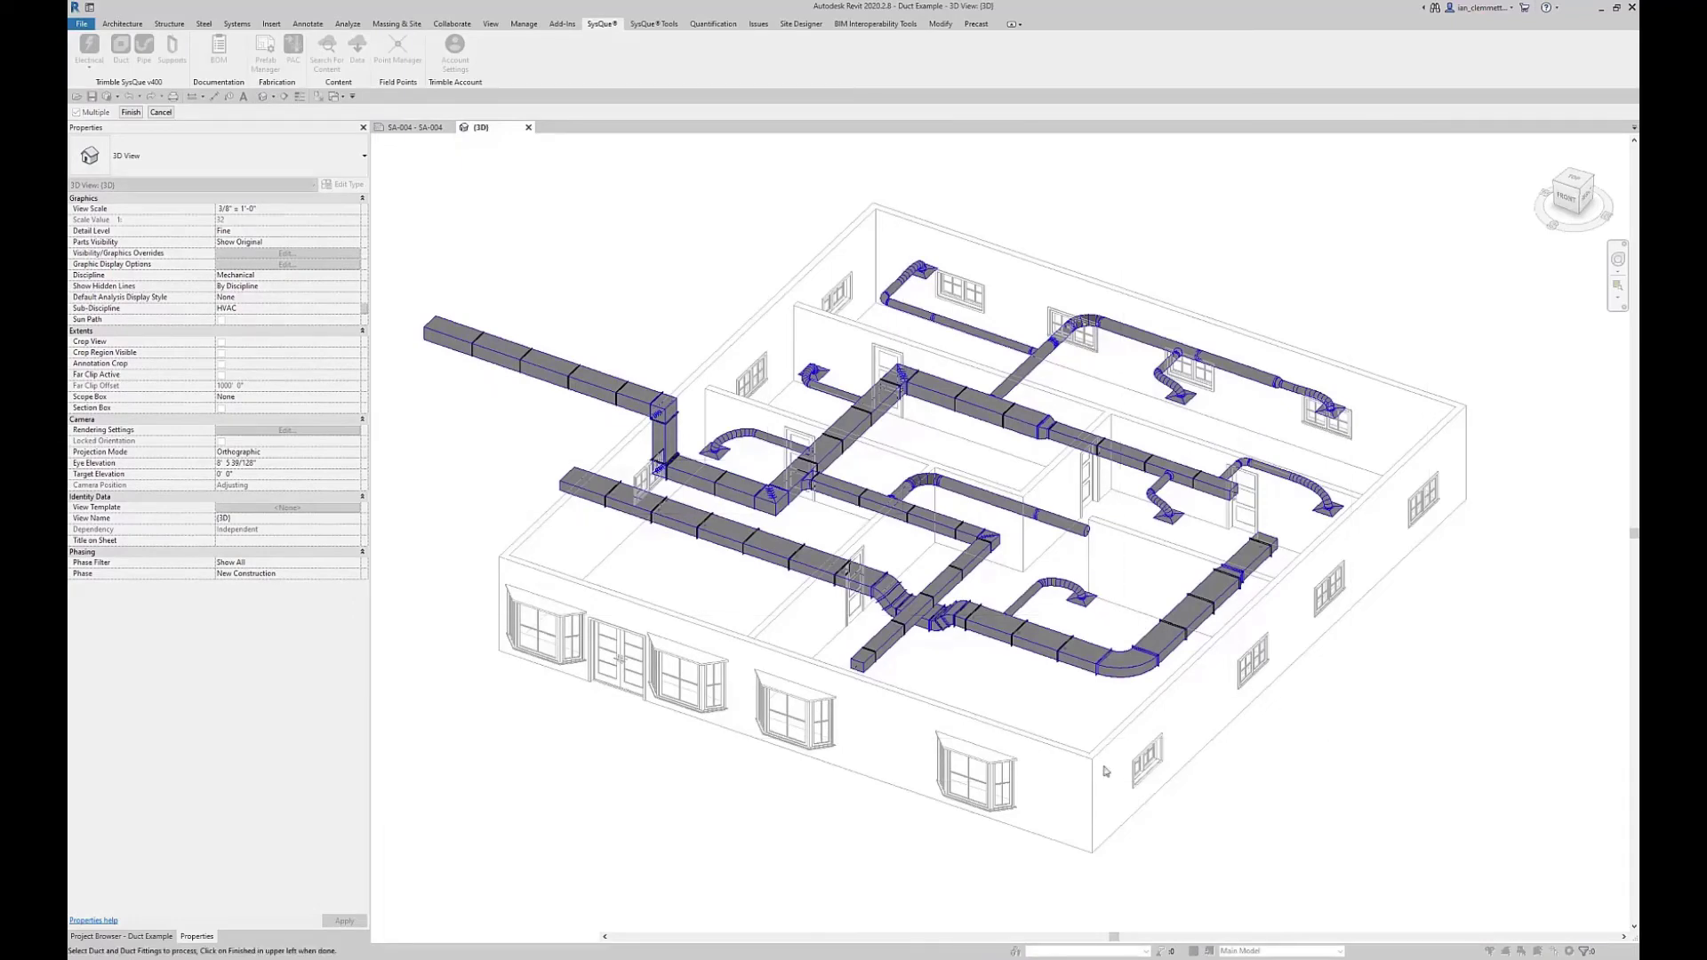
pyautogui.click(160, 112)
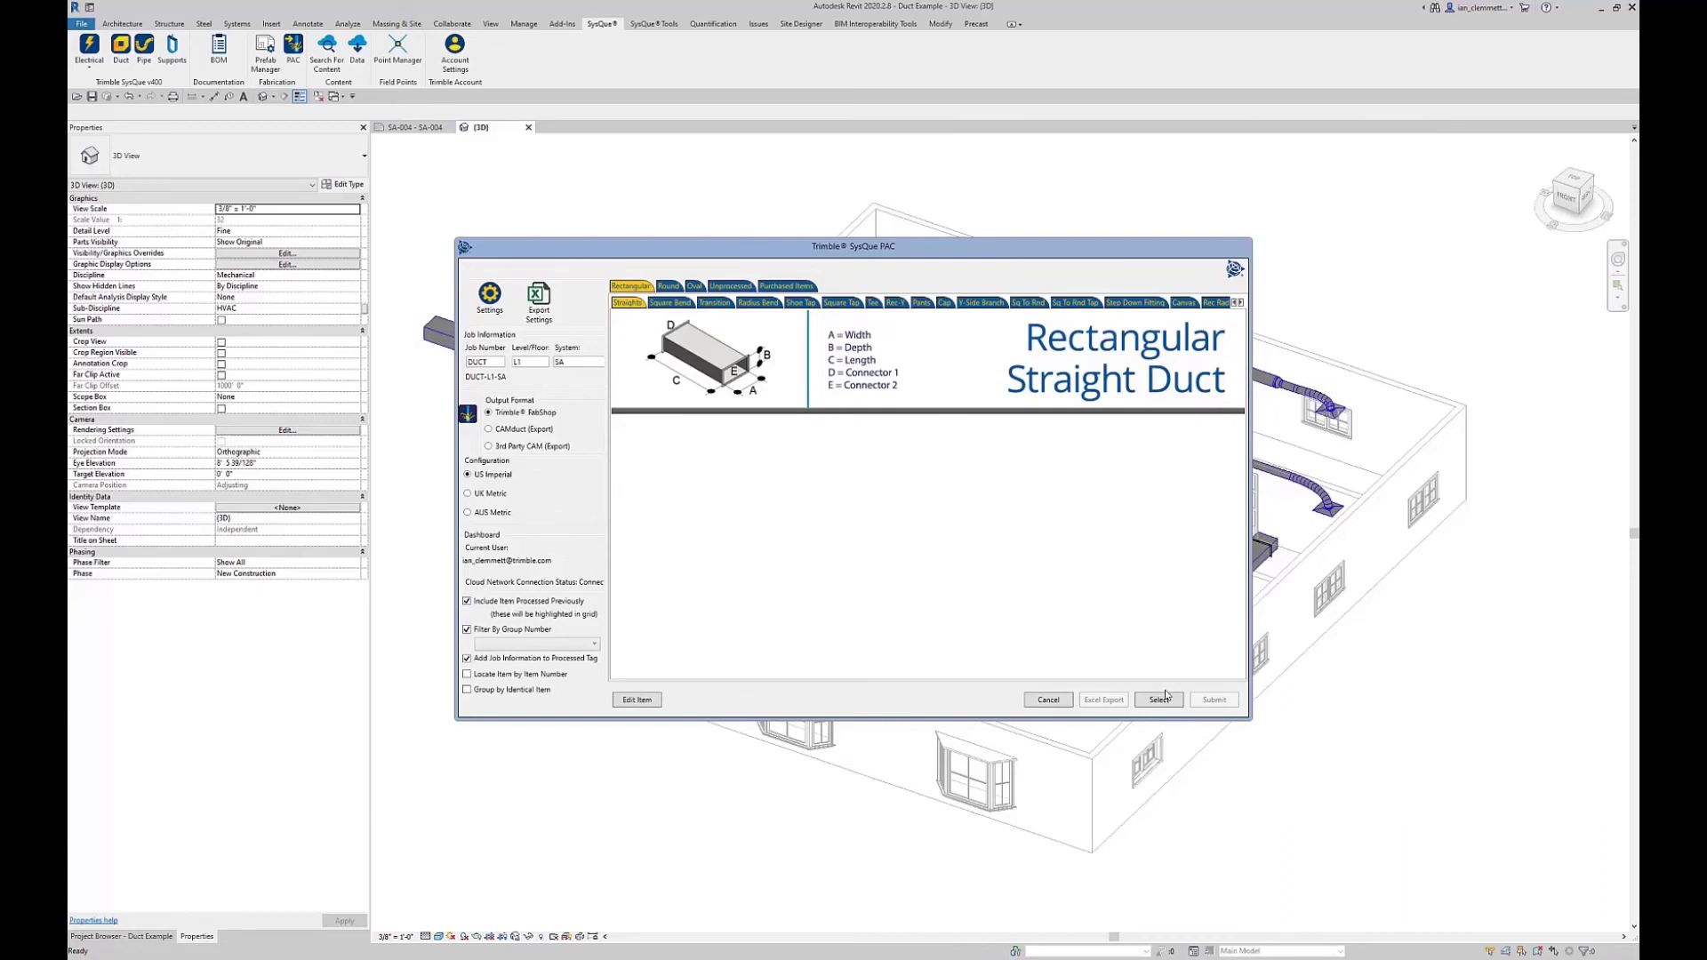
# Load the RA group's ducts and fittings into PAC by window-selecting the whole layout
pyautogui.click(569, 650)
pyautogui.click(502, 661)
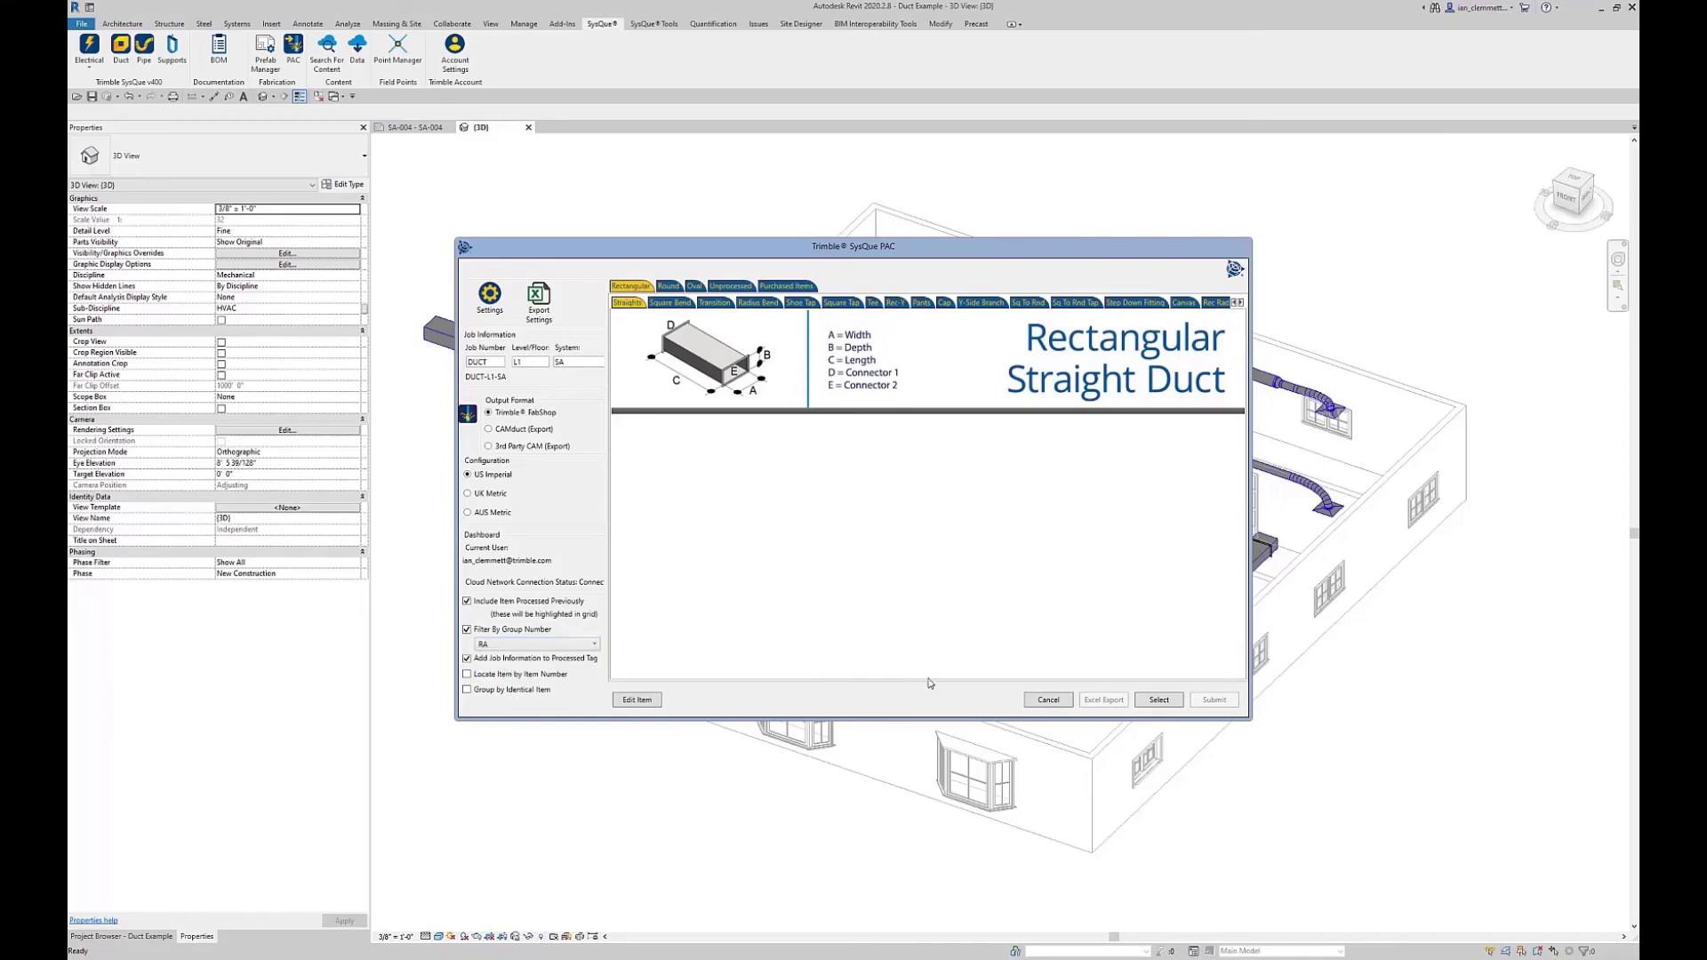
pyautogui.click(1160, 701)
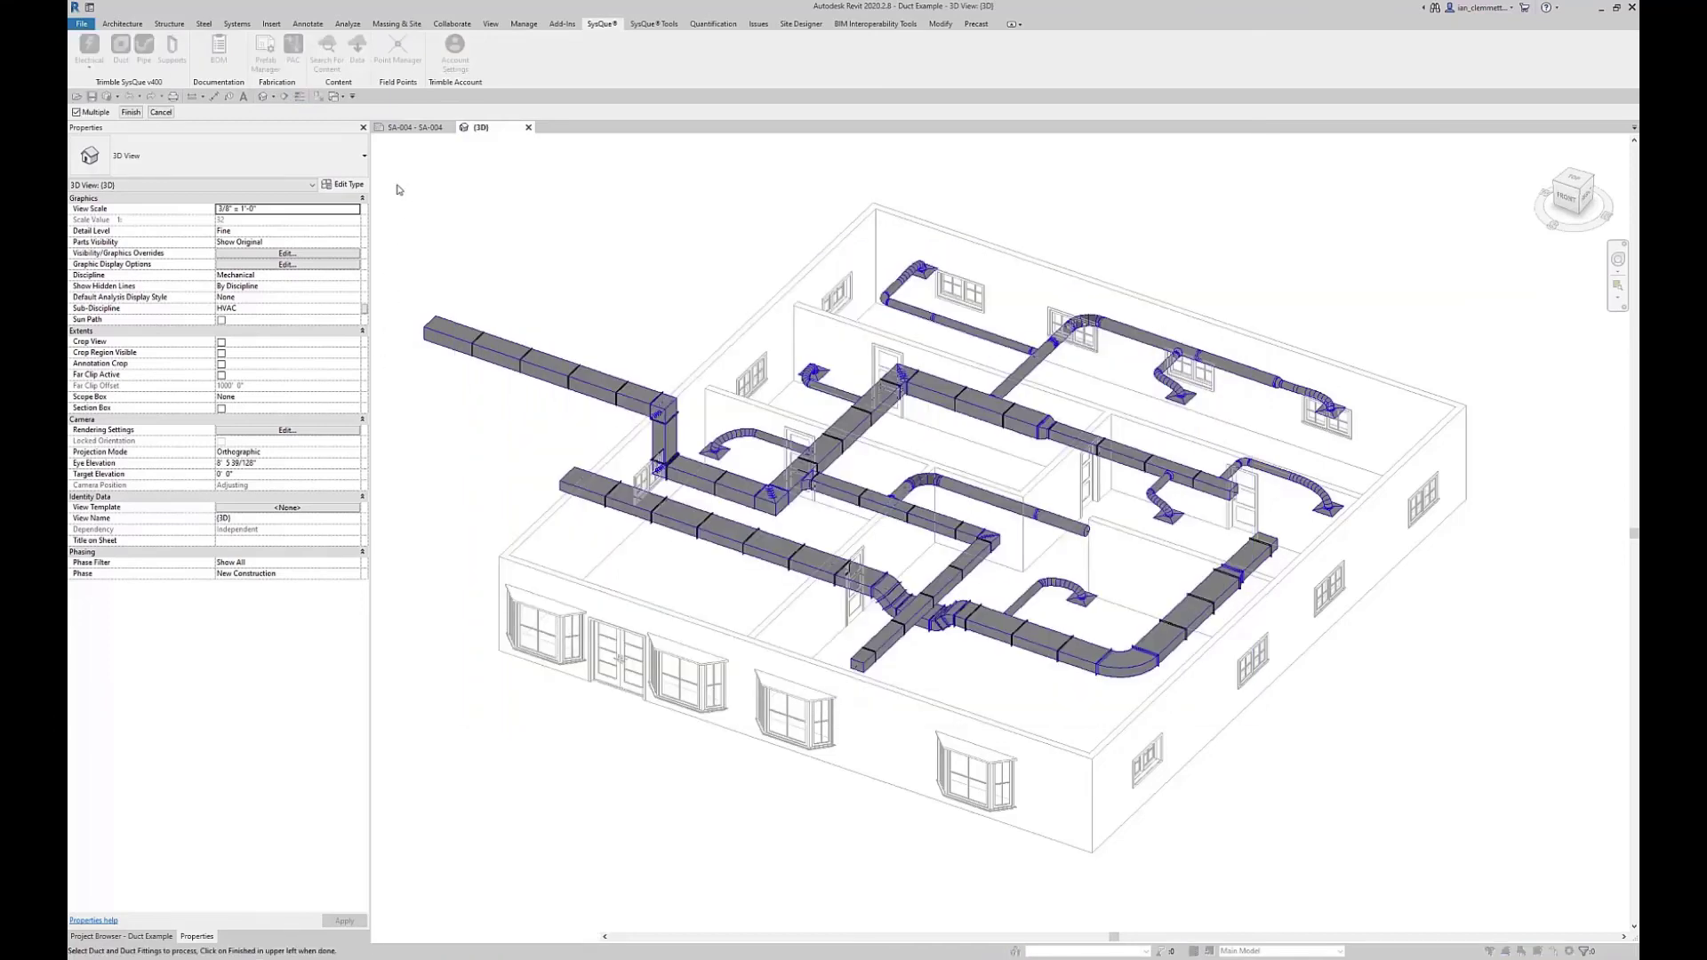
pyautogui.moveTo(394, 166); pyautogui.dragTo(1401, 789)
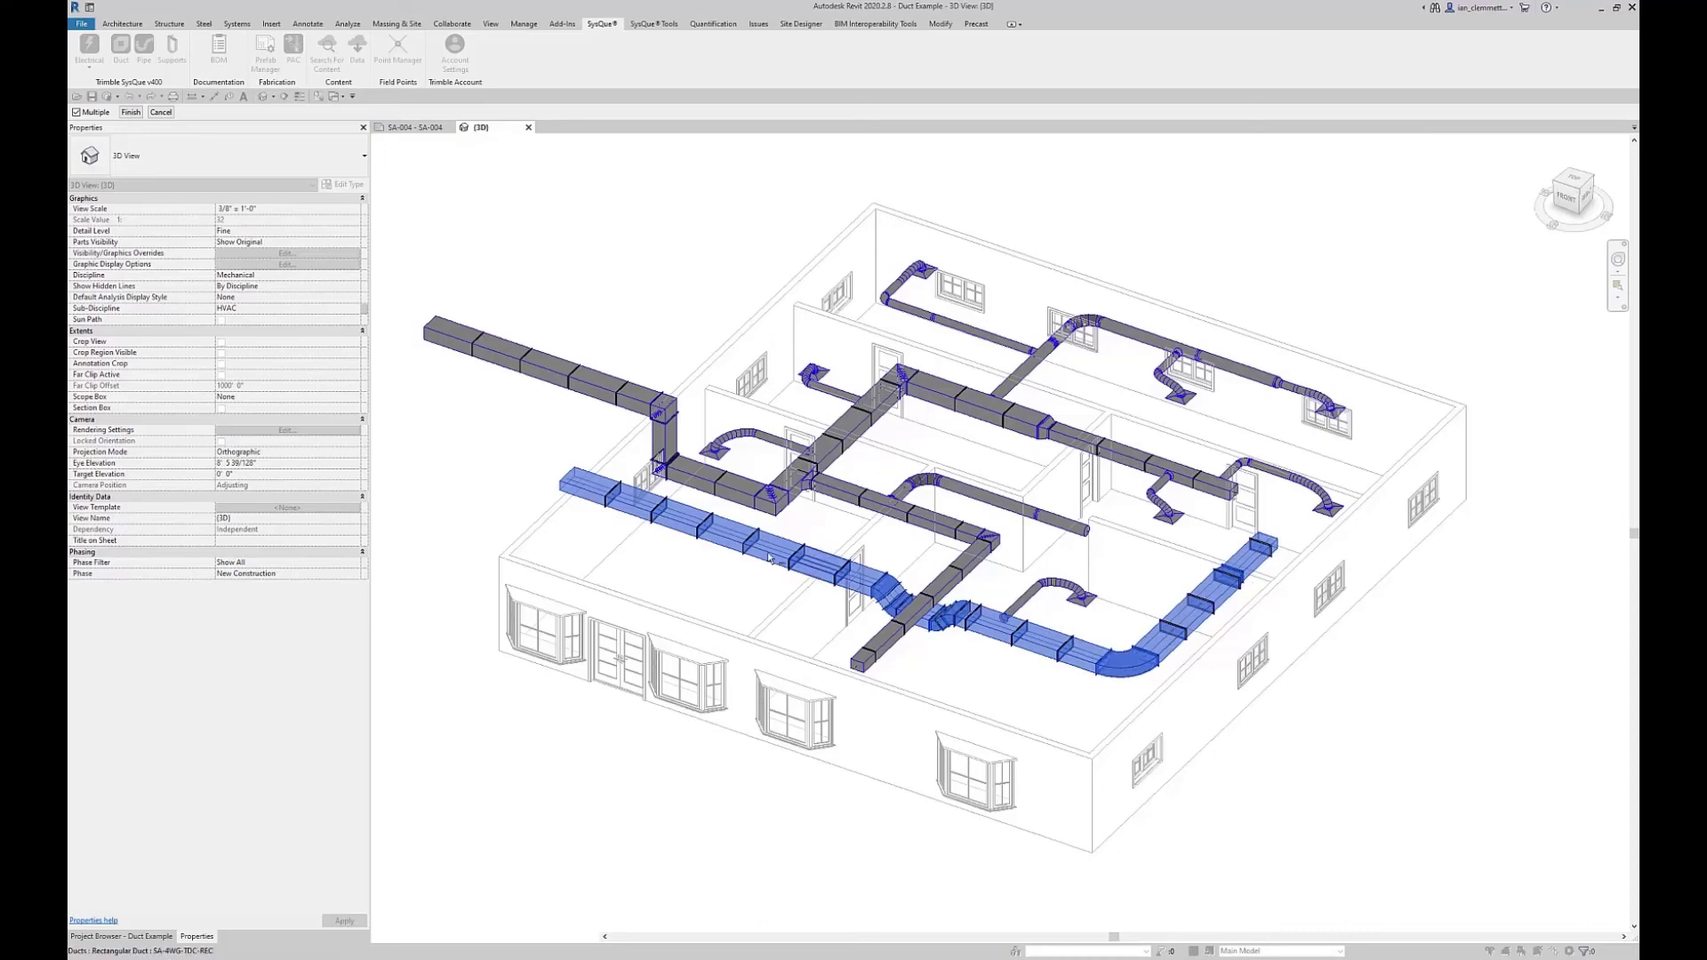
pyautogui.click(130, 112)
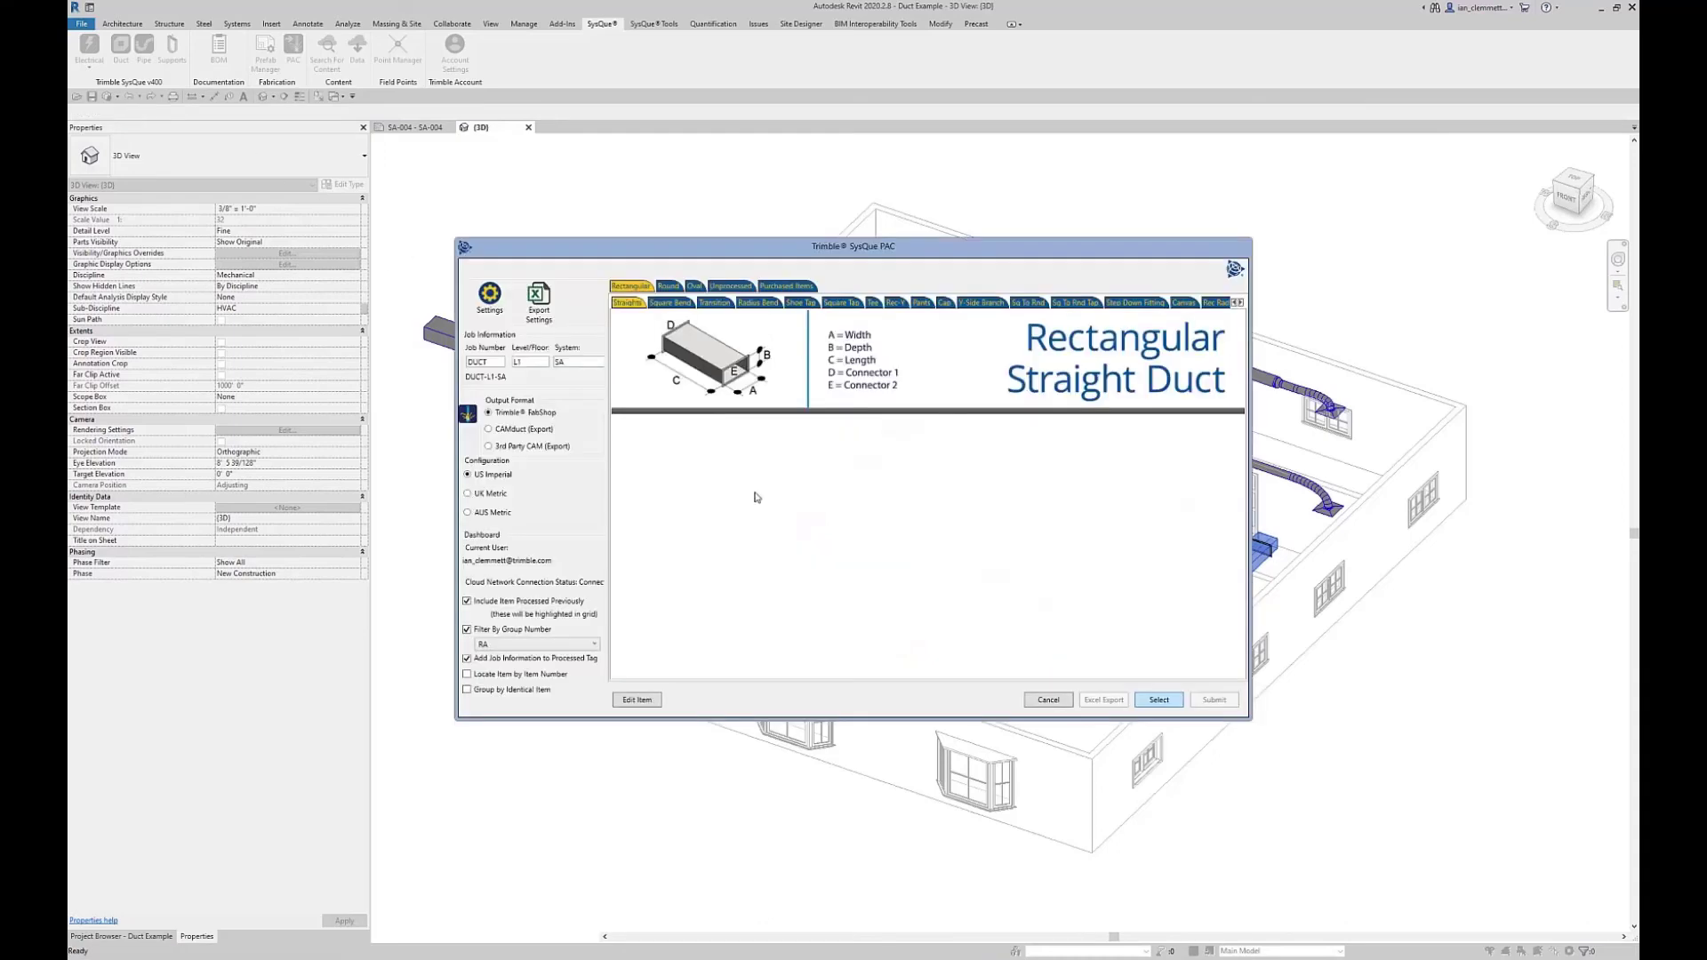
# Browse the RA item rows in the PAC grid, then close PAC
pyautogui.click(773, 449)
pyautogui.moveTo(773, 471); pyautogui.dragTo(782, 543)
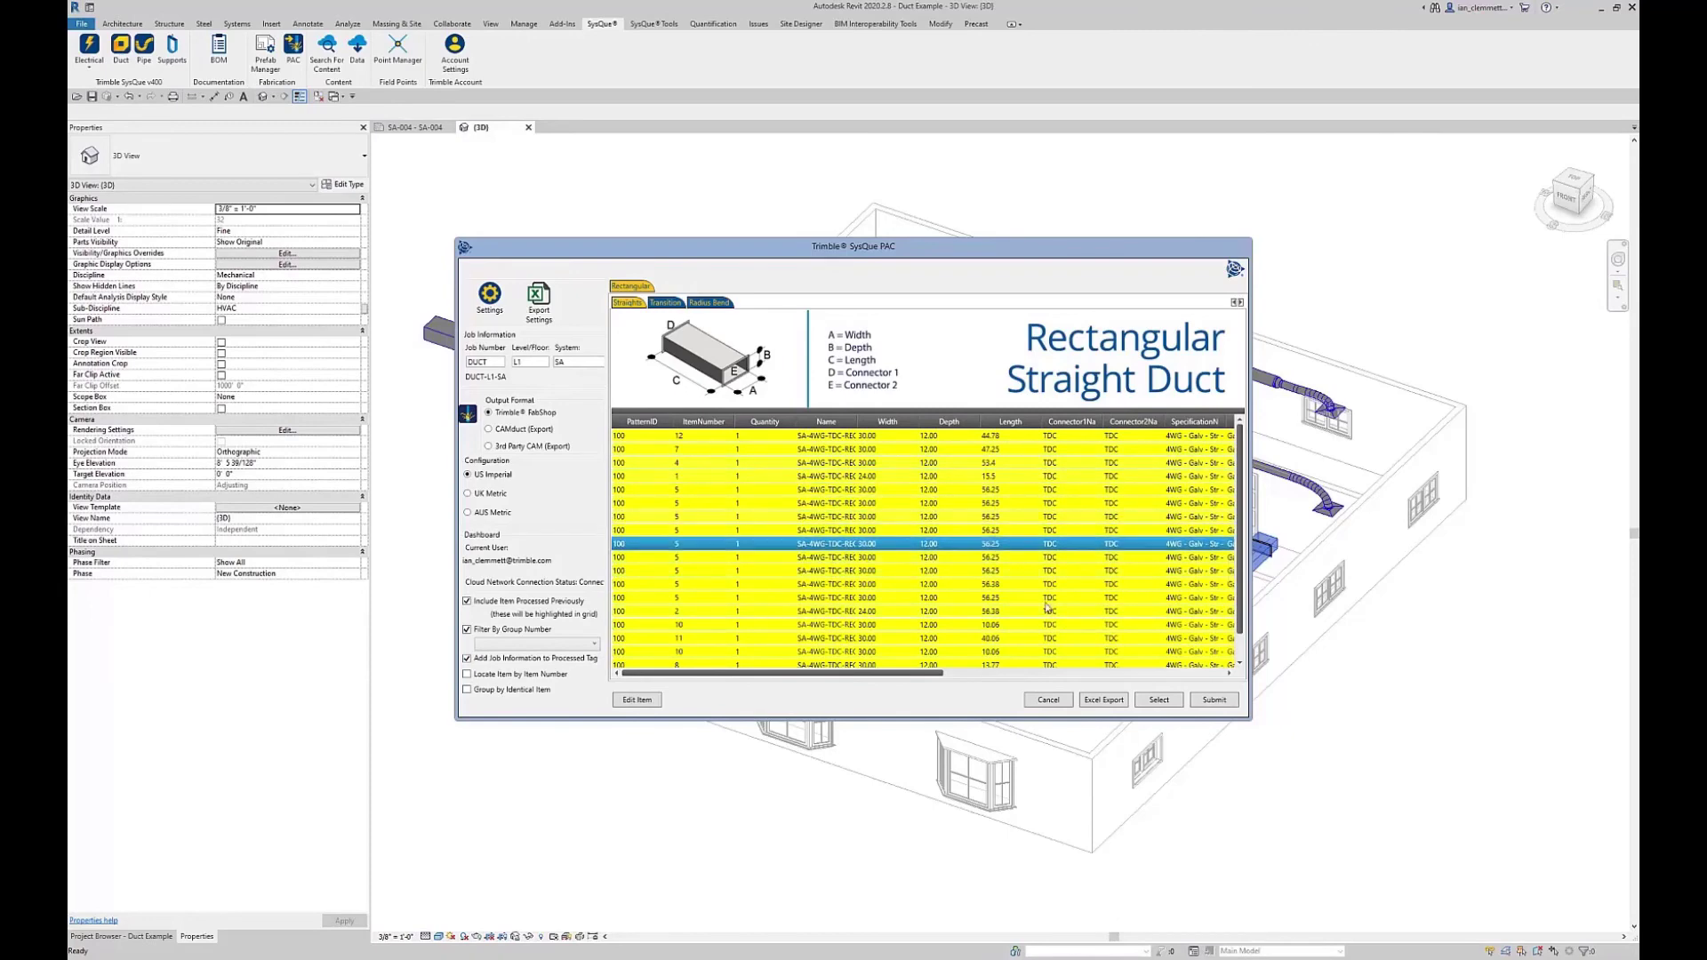
pyautogui.click(1048, 701)
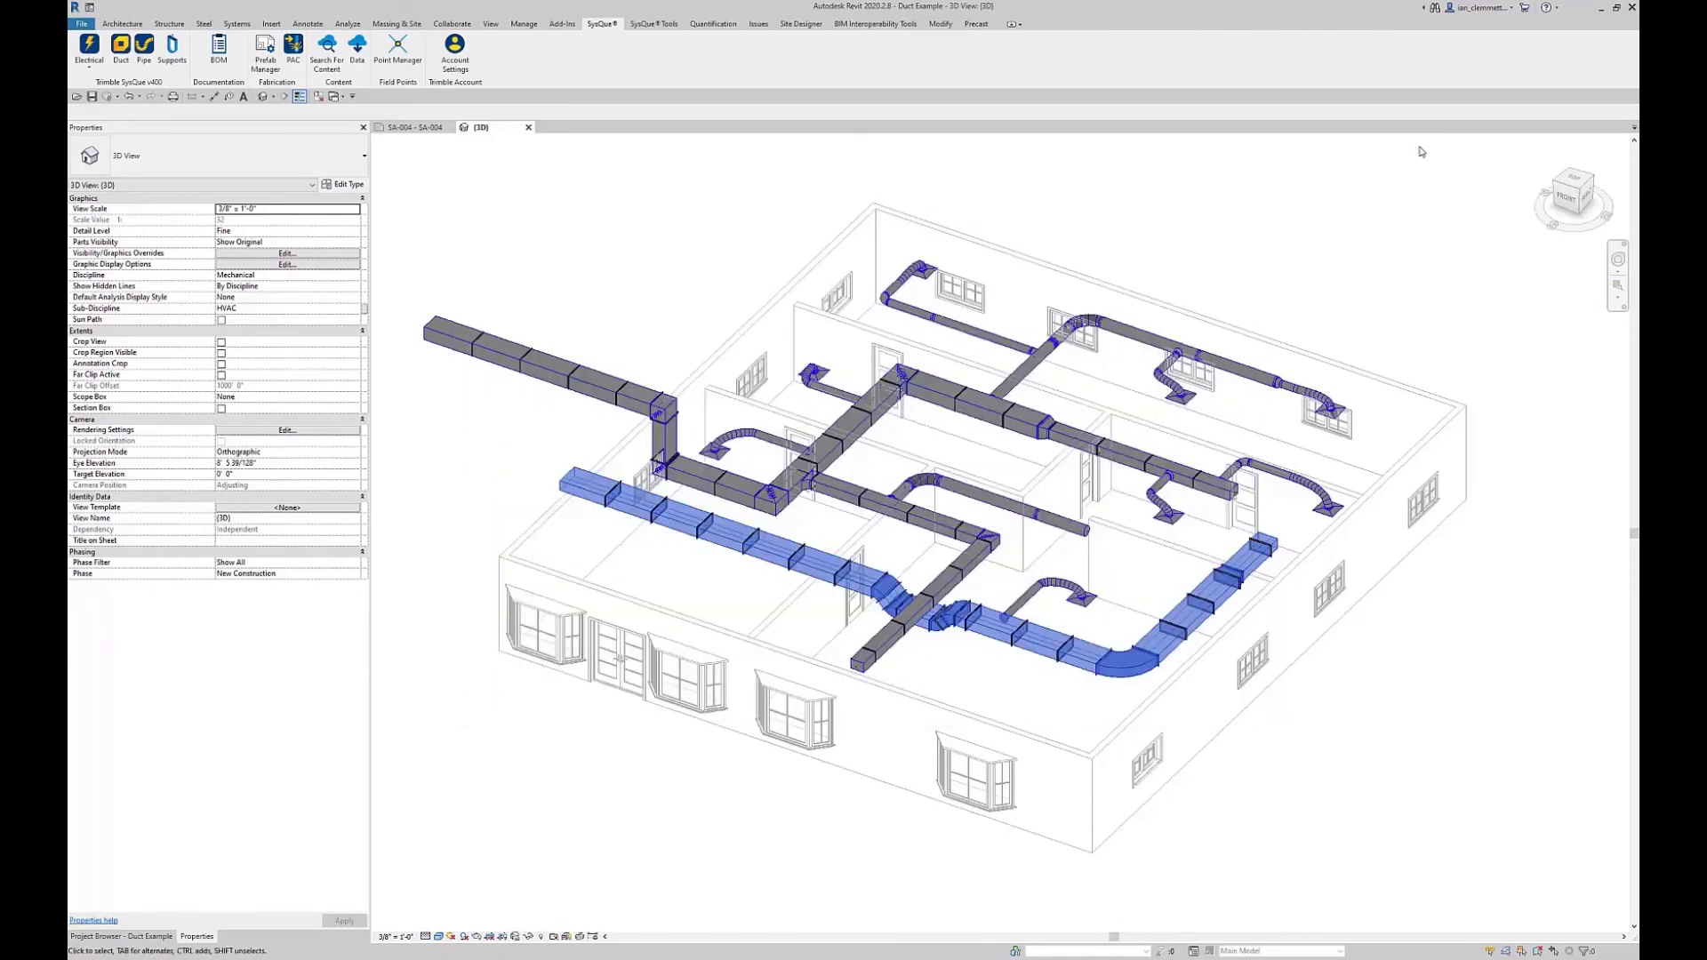
# Minimize Revit and the browser, then open the DUCT-L1-SA workbook from the desktop
pyautogui.click(1602, 8)
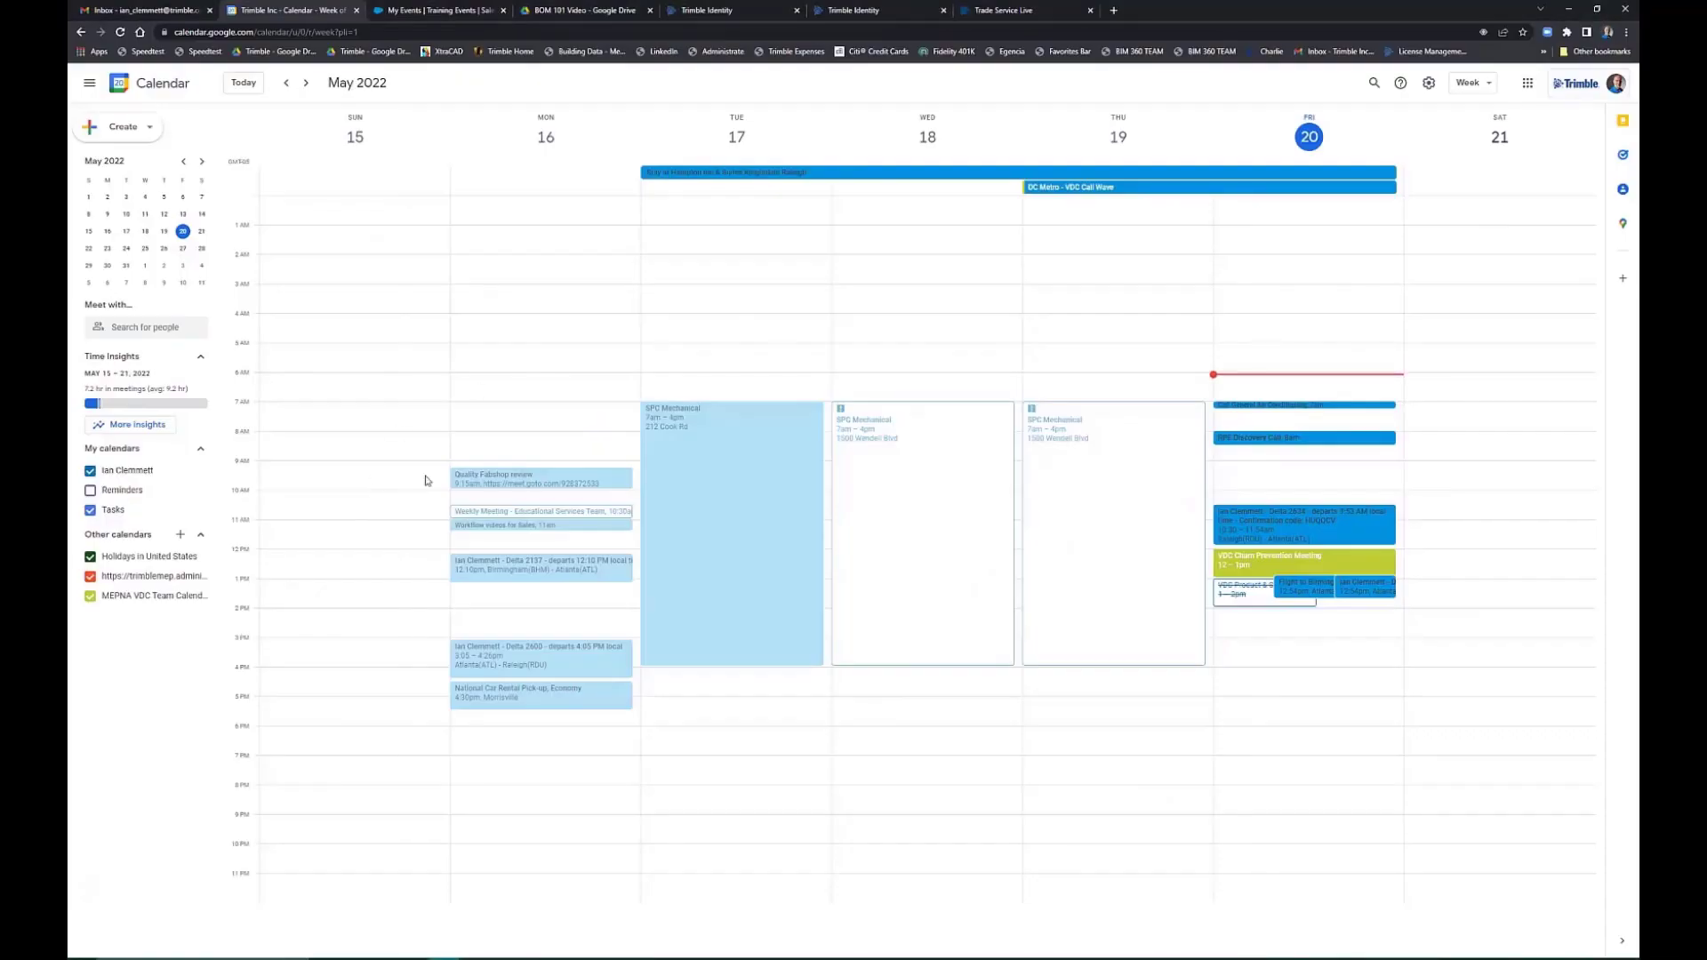
pyautogui.click(1572, 13)
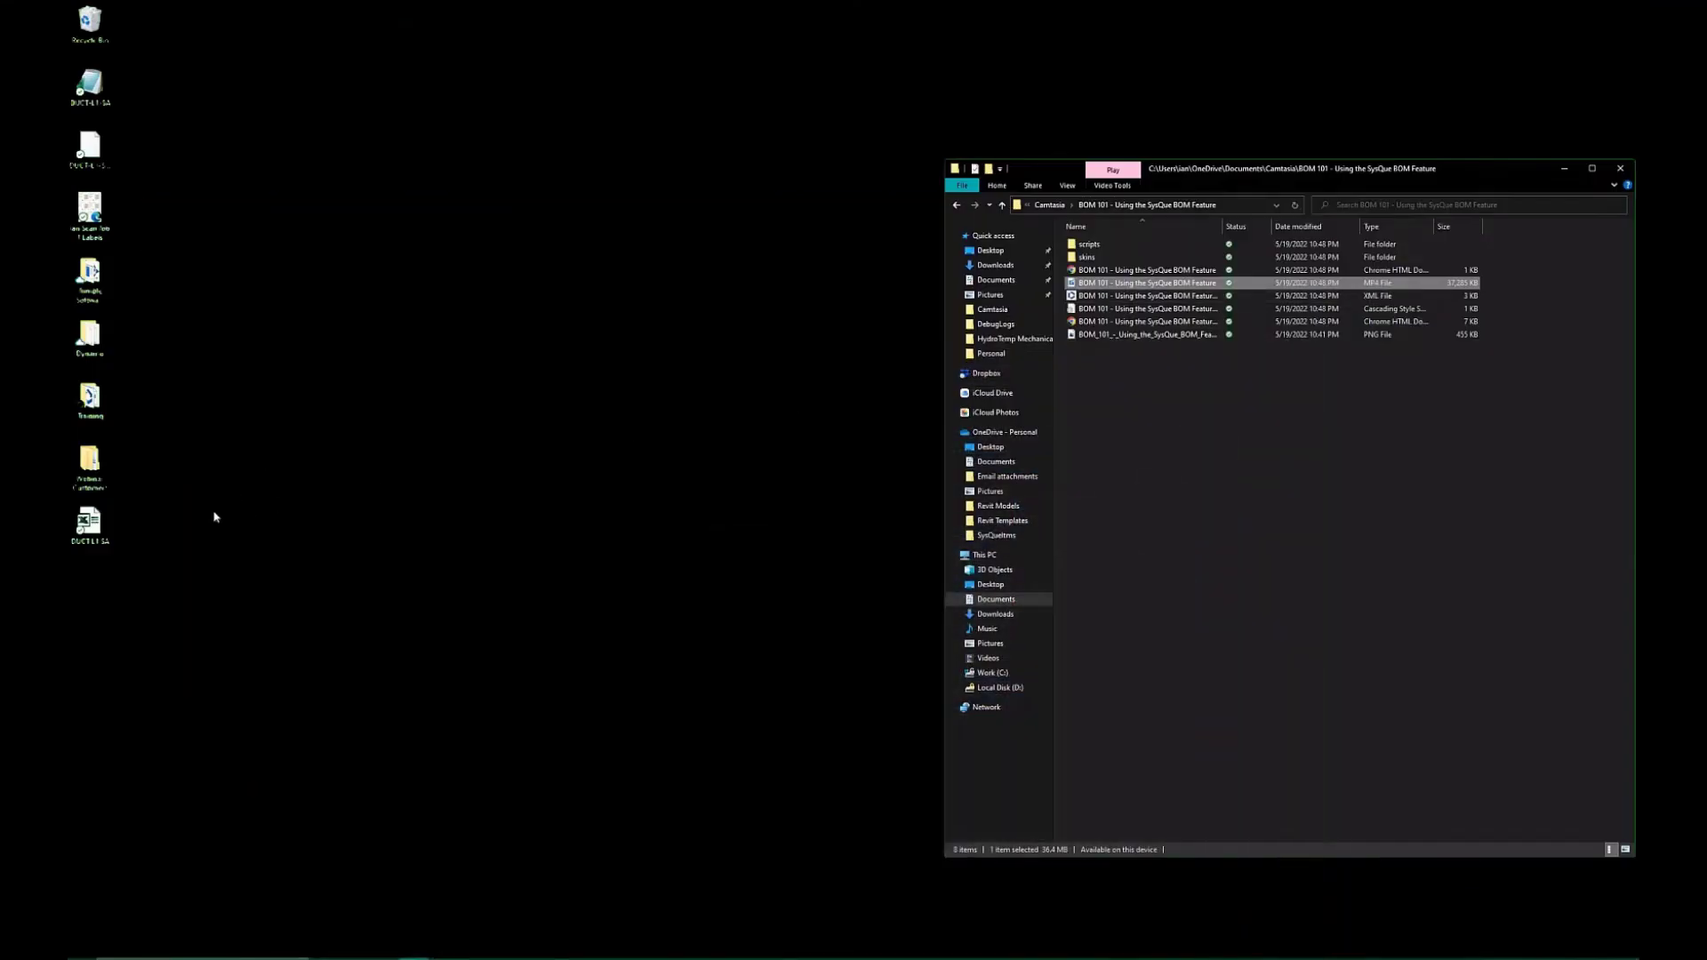
pyautogui.doubleClick(90, 526)
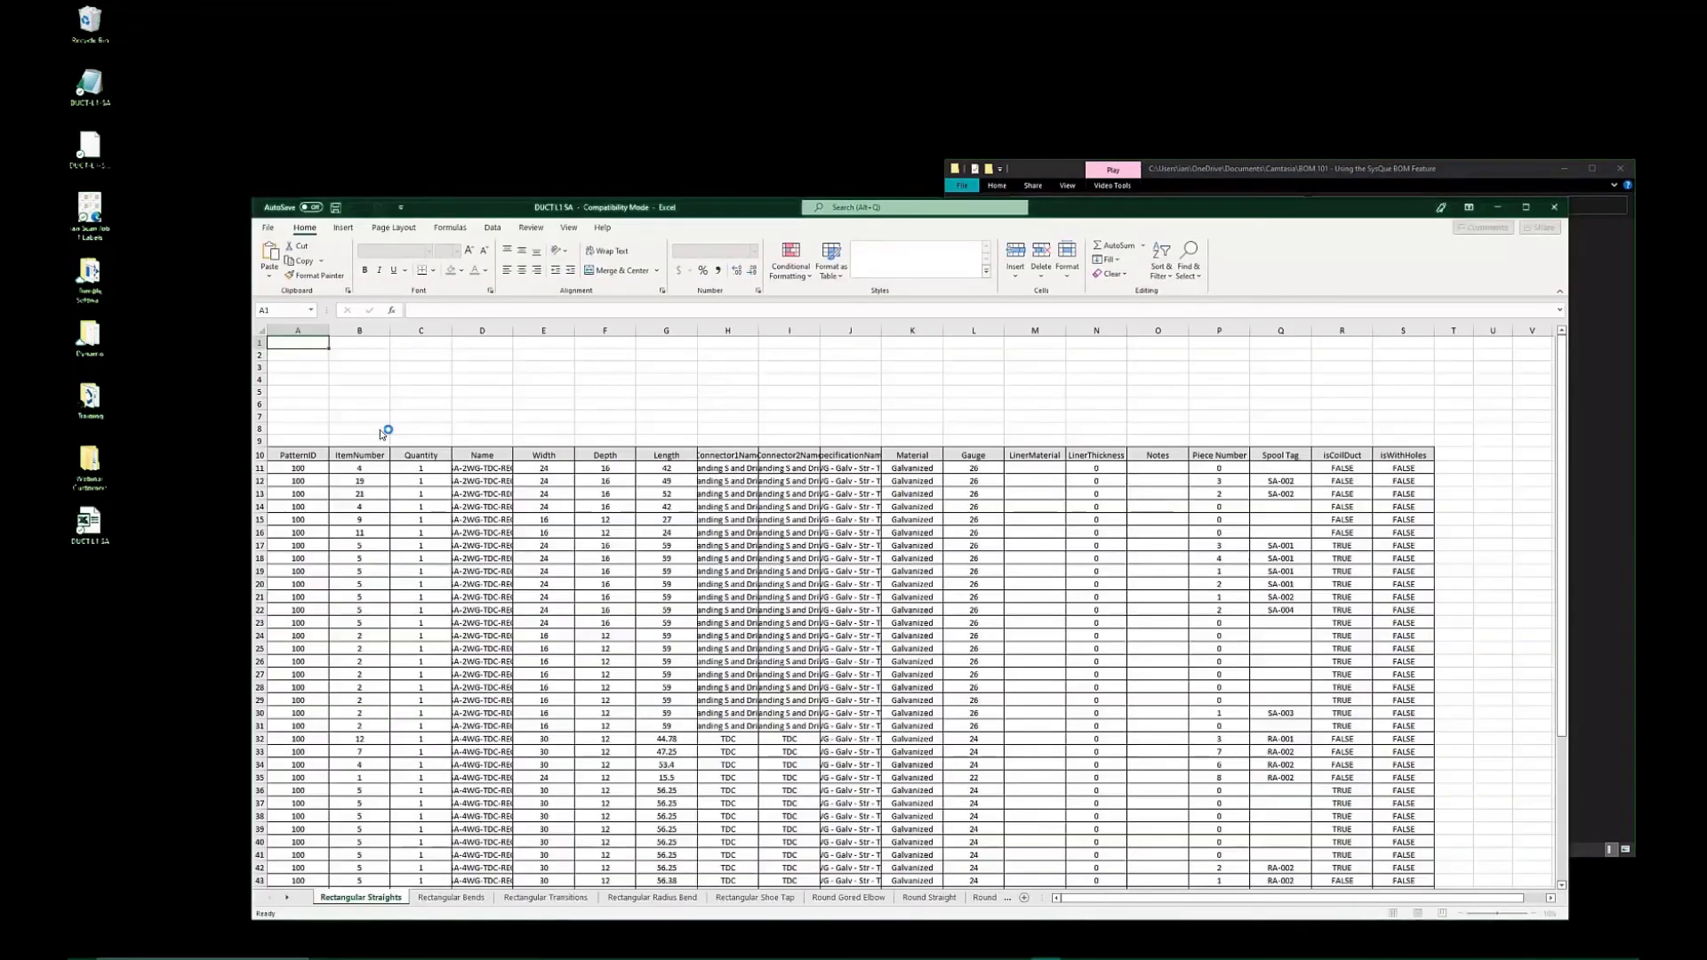
# Maximize Excel and move from Rectangular Straights to the Rectangular Bends sheet
pyautogui.click(1525, 206)
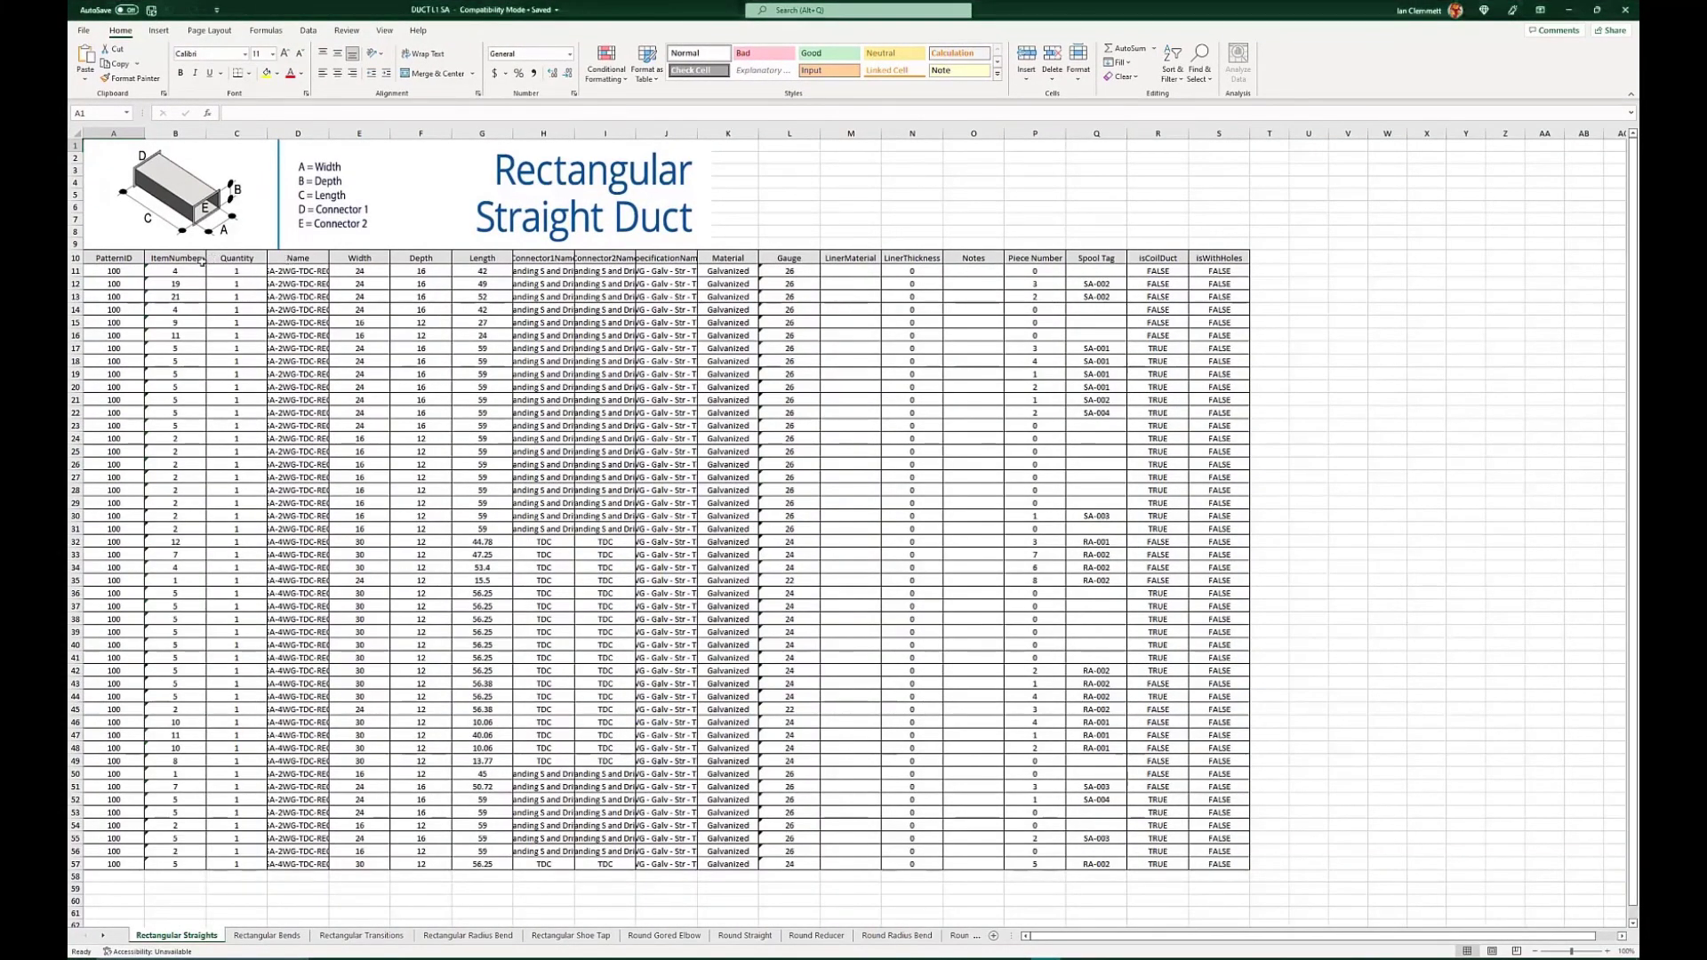
pyautogui.click(268, 936)
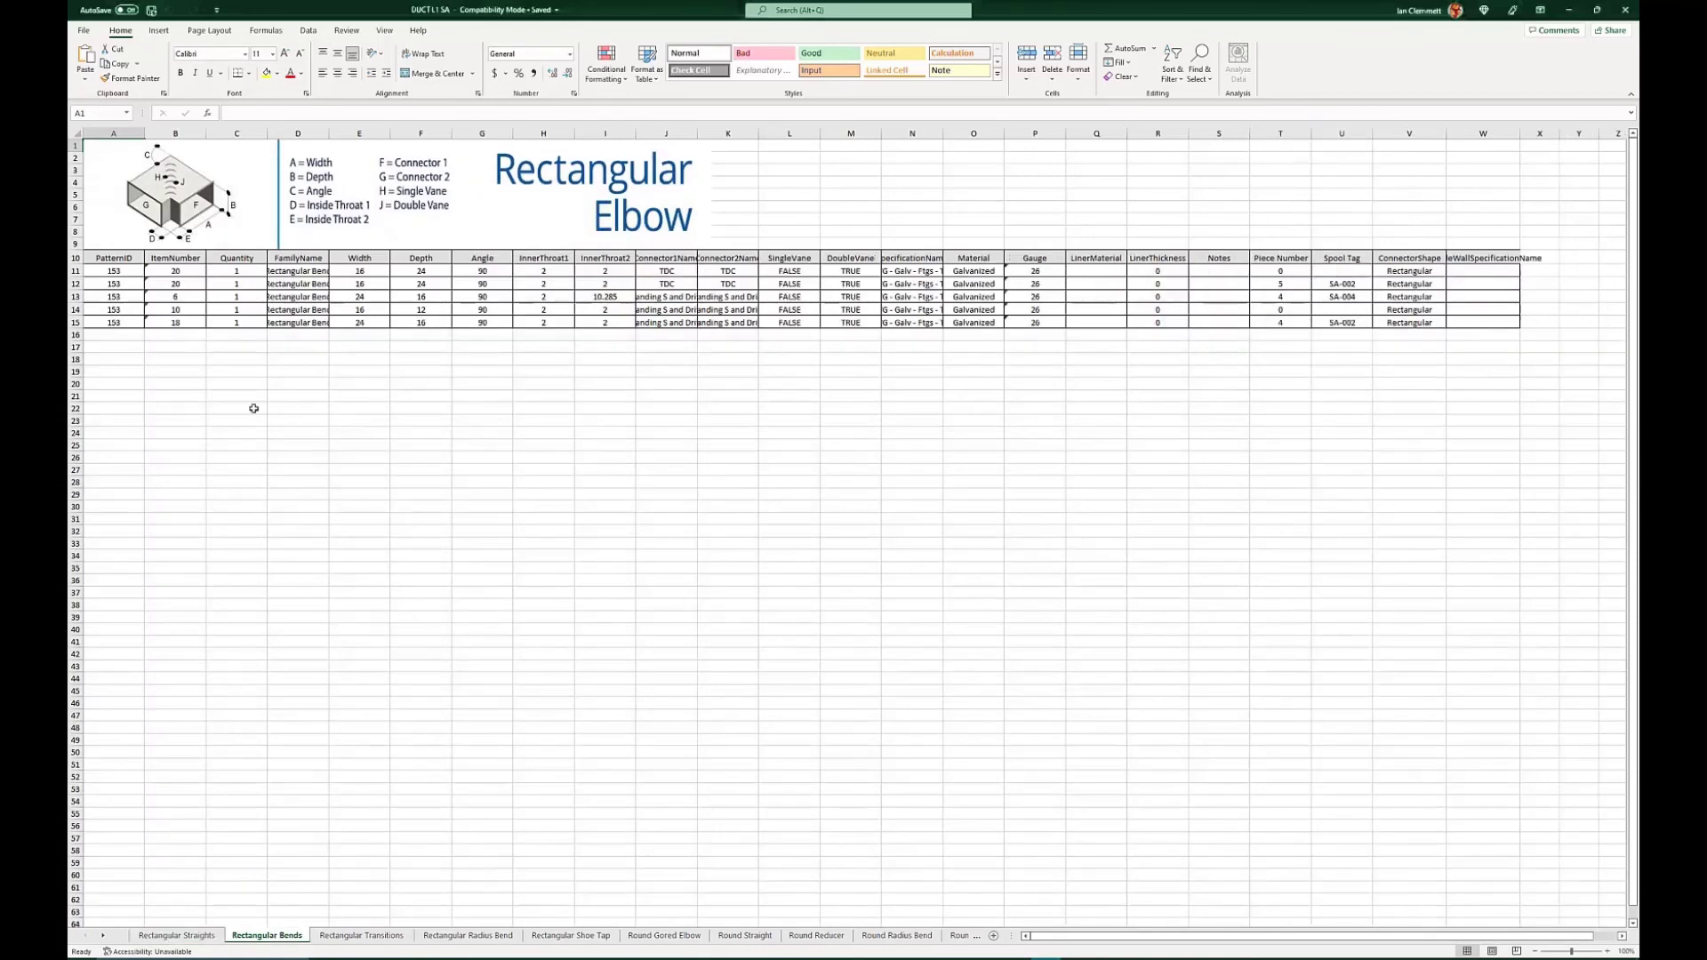